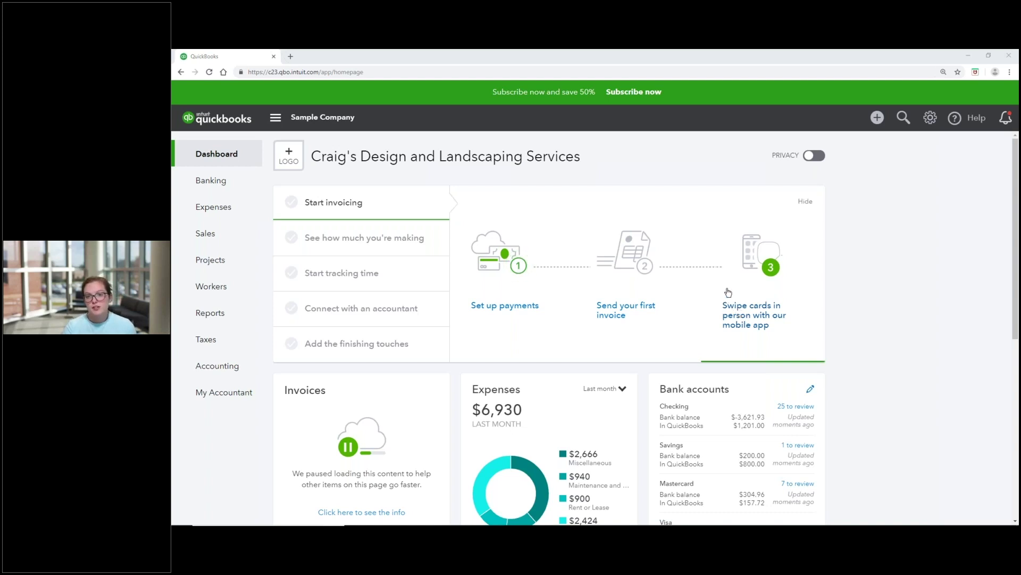
Open the Banking page for the checking account and dismiss the notice about downloaded Example Bank U.S.A. transactions
mouse_move(225, 190)
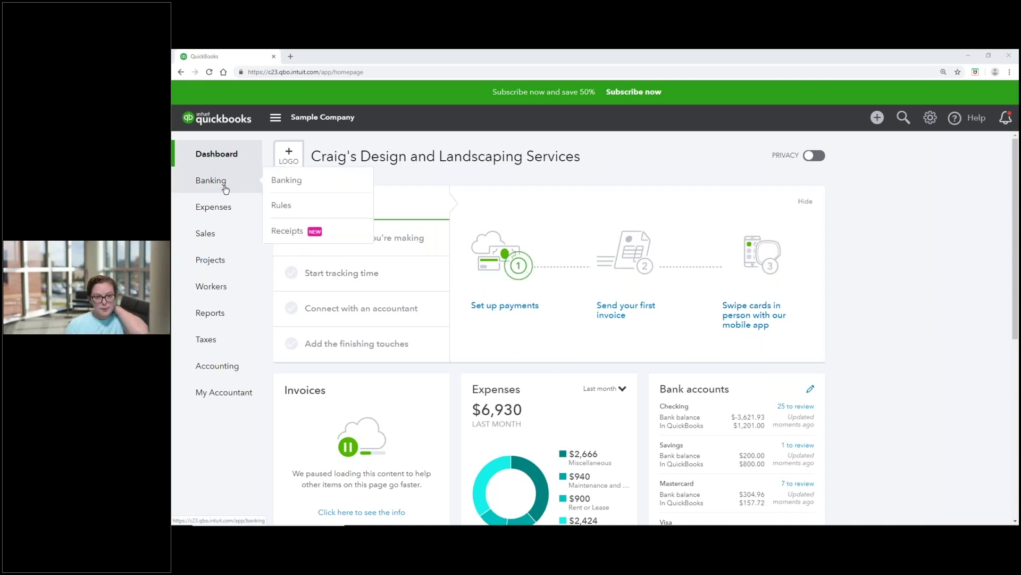
click(226, 190)
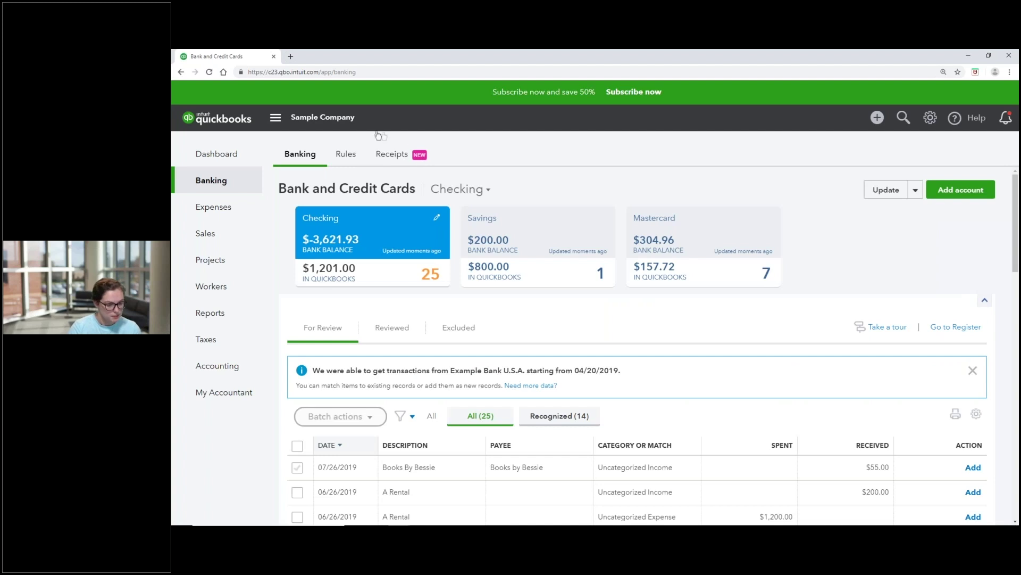
click(973, 370)
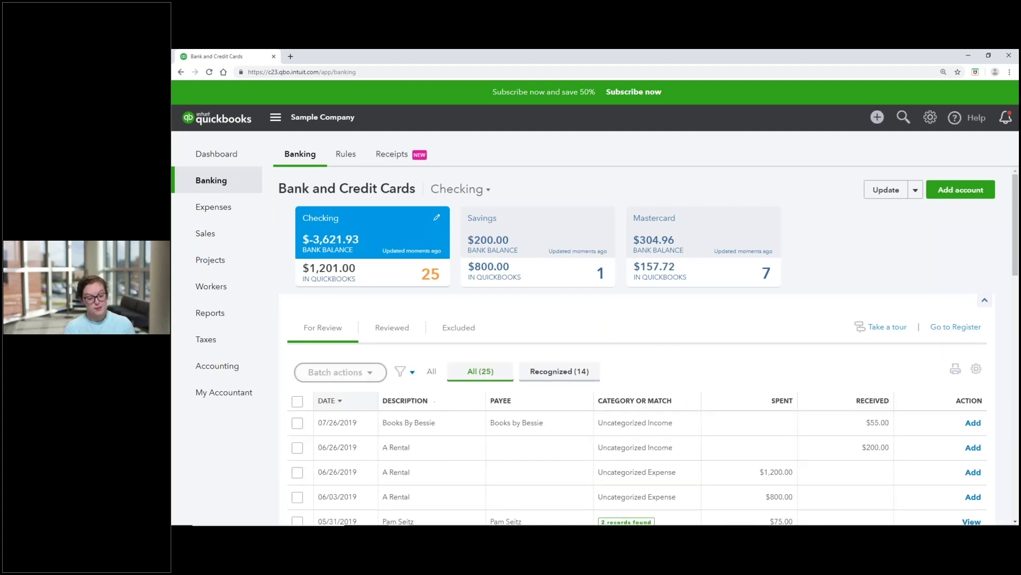
Examine the checking account's transactions for review, including their suggested matches, categories and available actions
scroll(503, 318, down, 3)
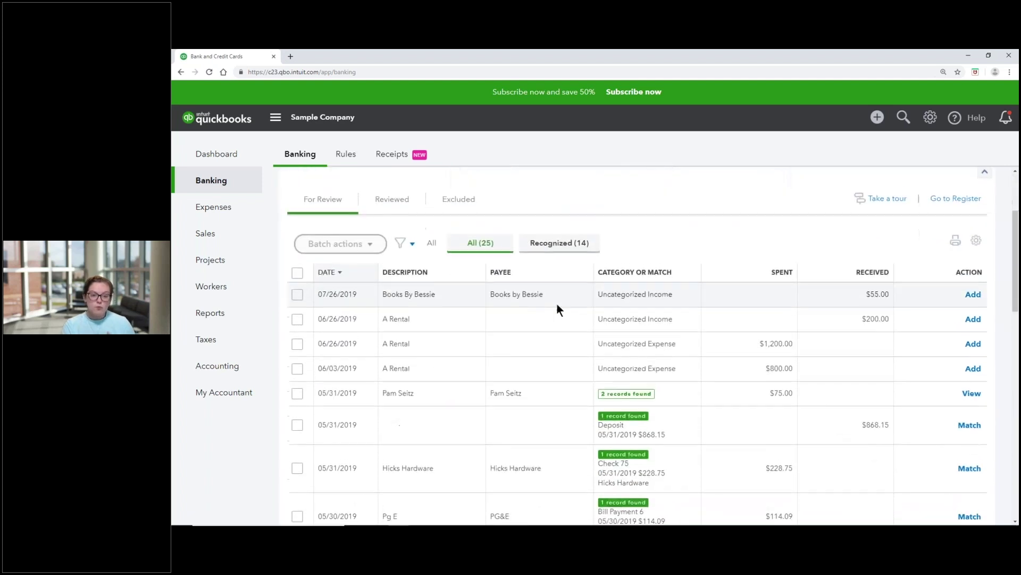
scroll(730, 281, up, 3)
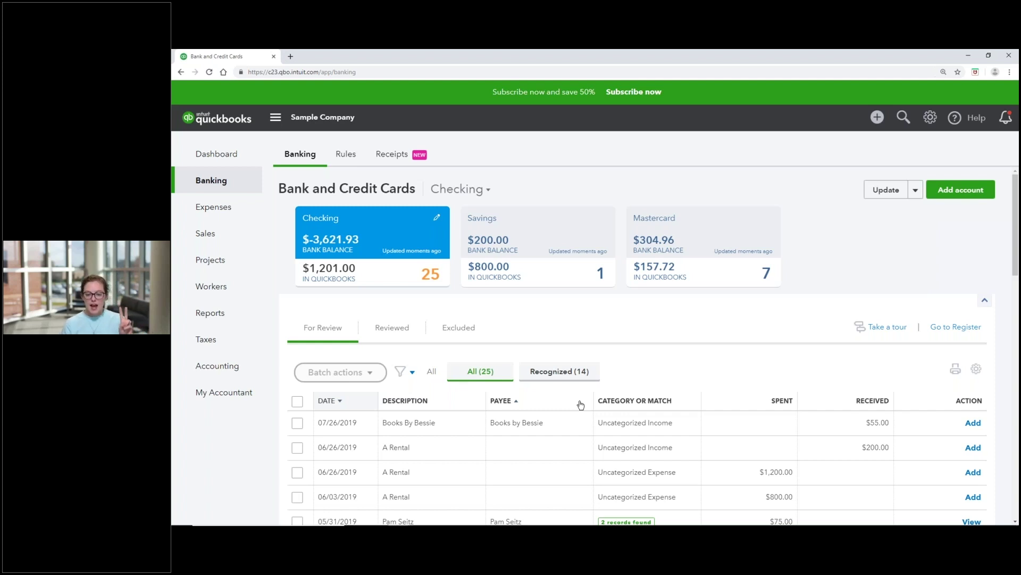
scroll(841, 434, down, 3)
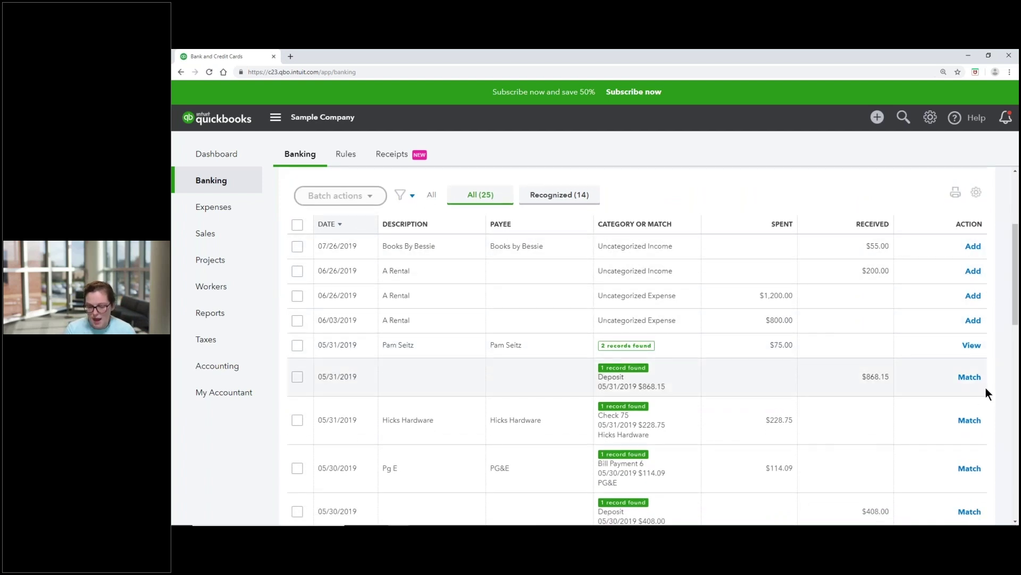
scroll(910, 394, down, 1)
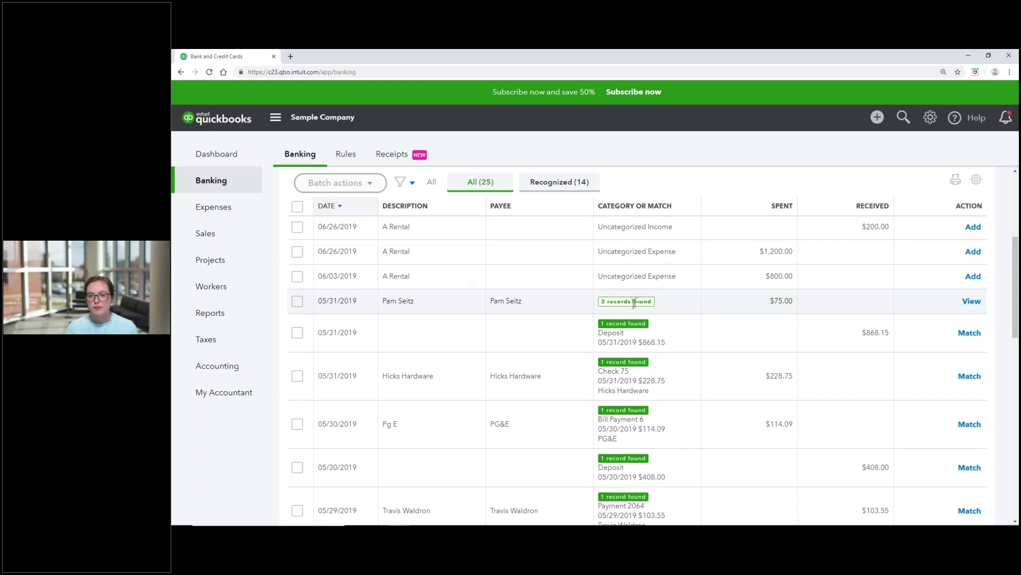
scroll(761, 374, down, 7)
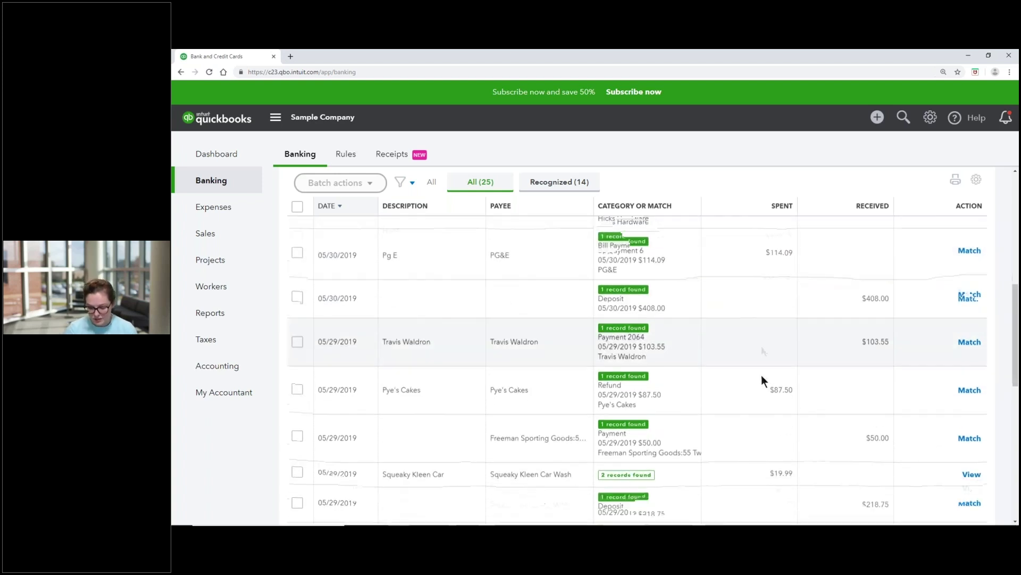
scroll(762, 371, down, 6)
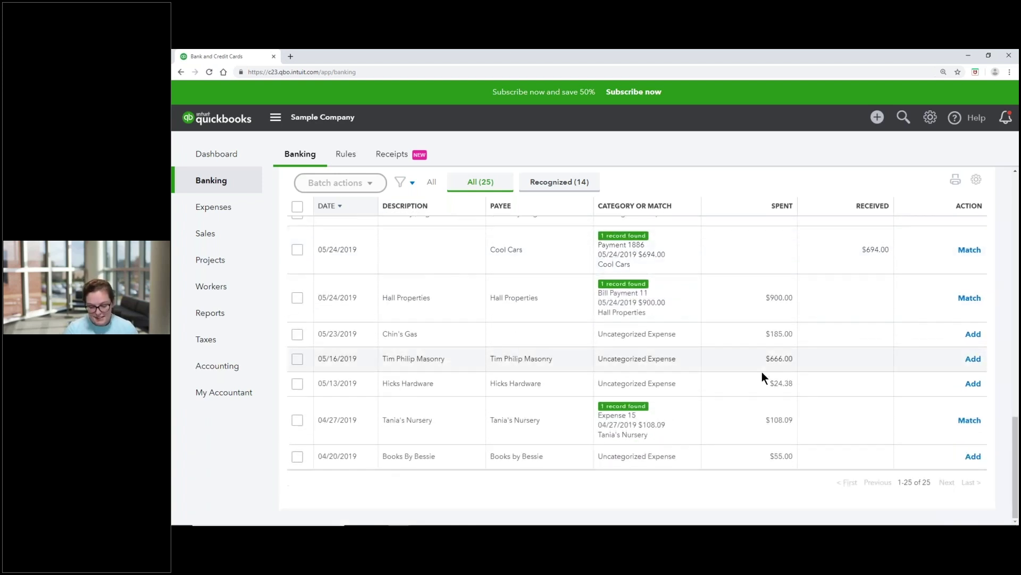
scroll(764, 405, up, 3)
scroll(768, 415, up, 10)
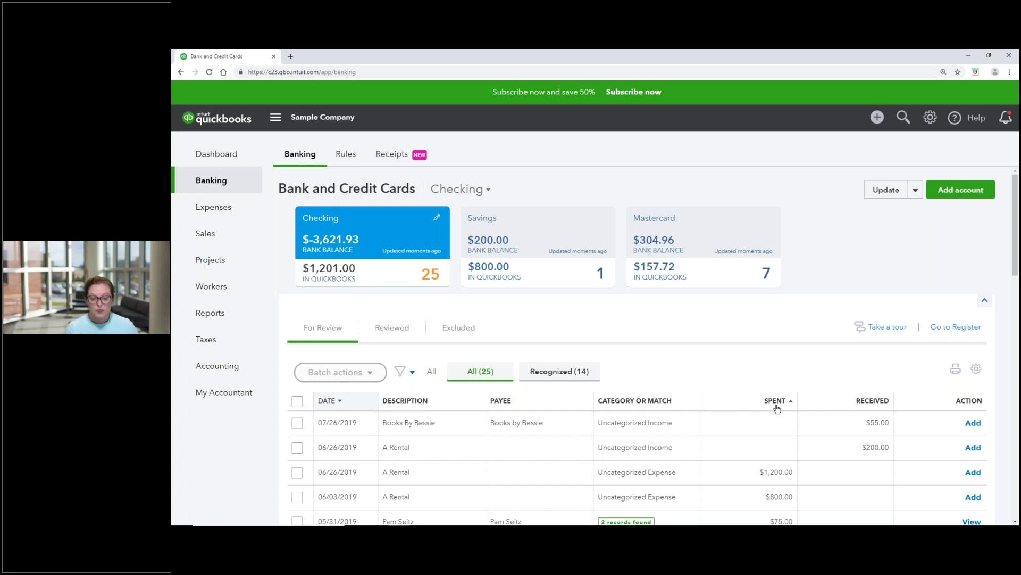
Match the 05/29/2019 Pye's Cakes transaction of $87.50 to its found refund record
scroll(482, 380, down, 3)
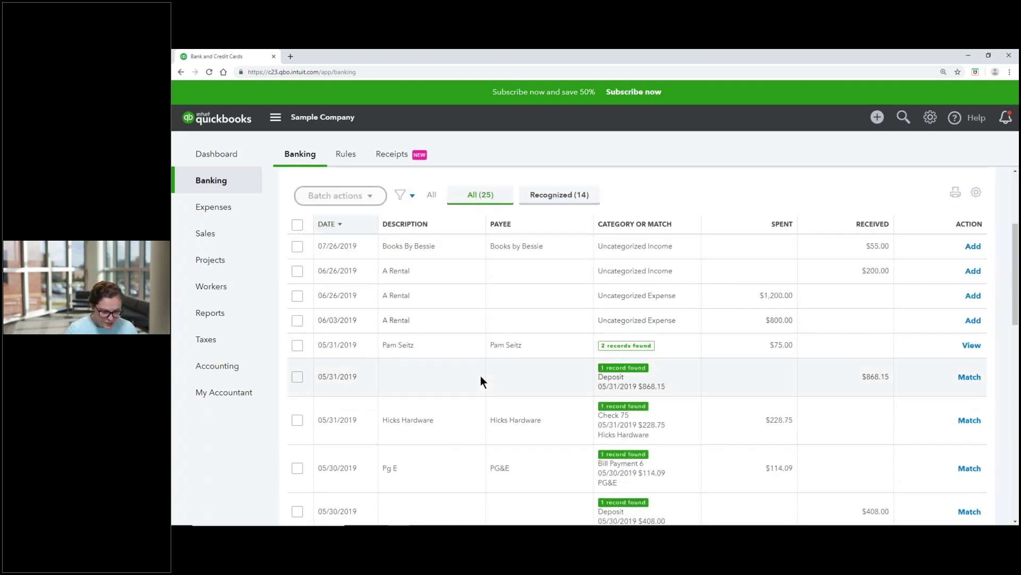
scroll(480, 378, down, 5)
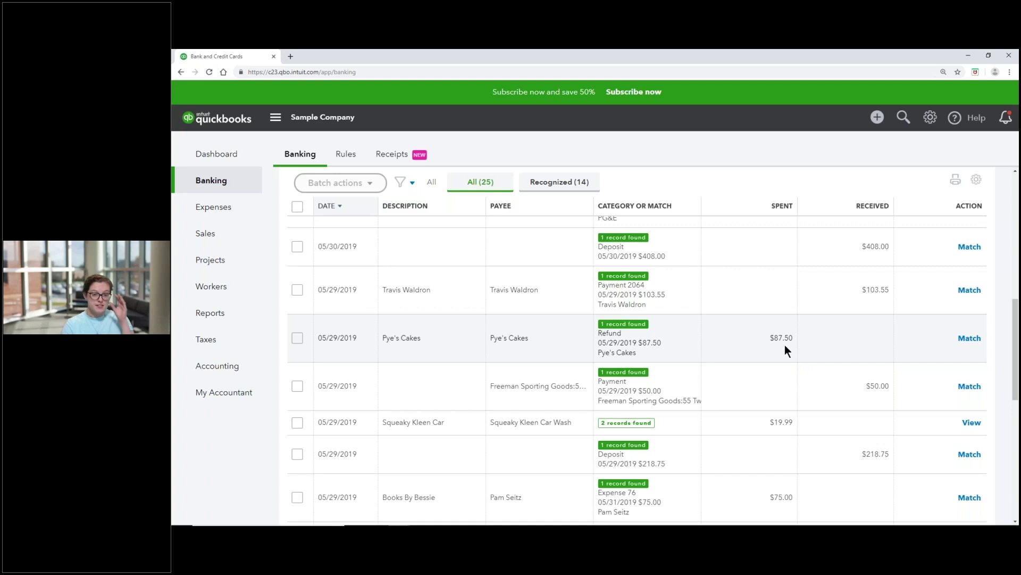
click(507, 323)
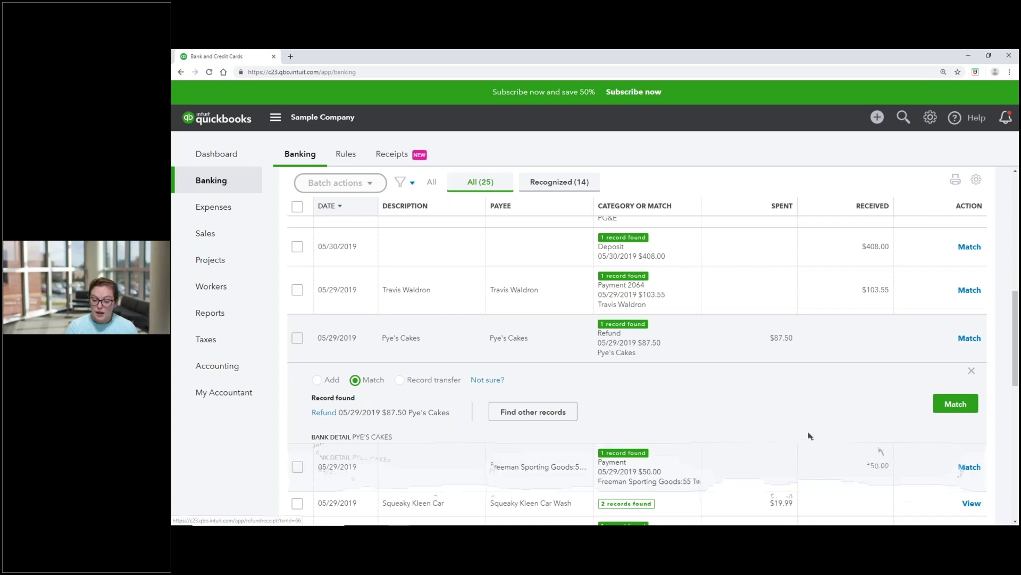
click(952, 411)
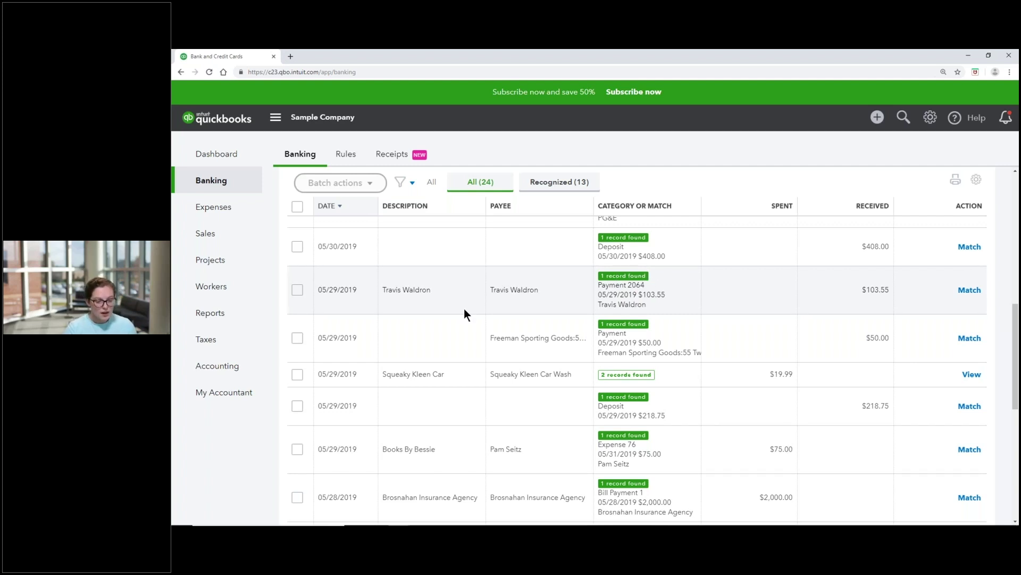
Show only the recognized transactions and dismiss the bank connection message and the tour hint
scroll(468, 307, up, 3)
scroll(471, 307, up, 3)
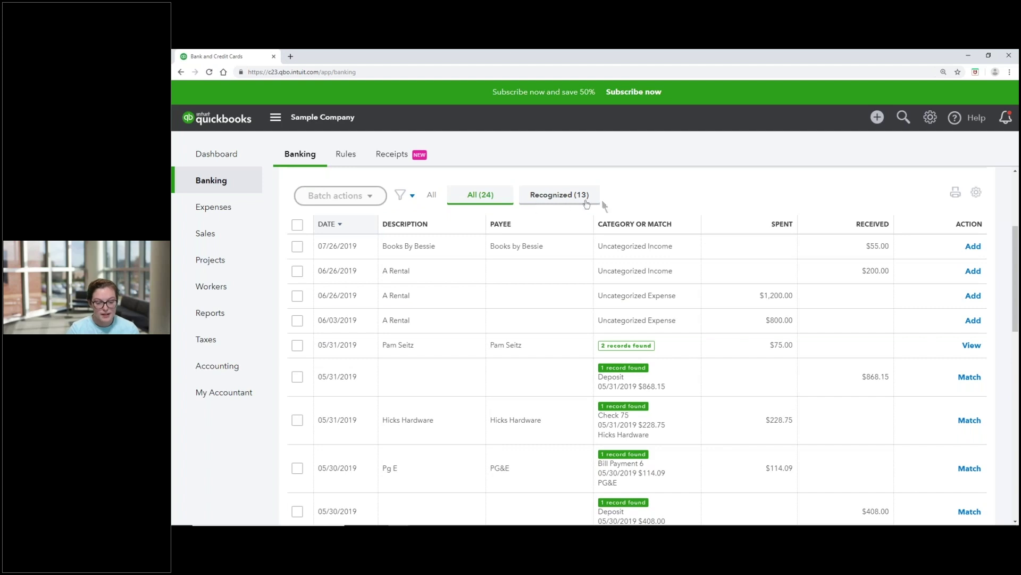
click(585, 197)
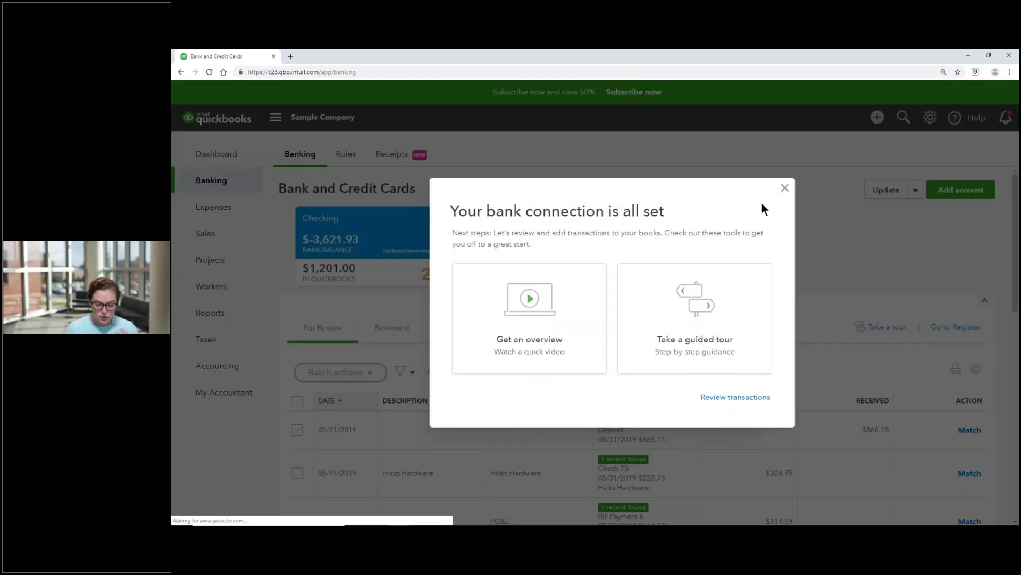
click(784, 190)
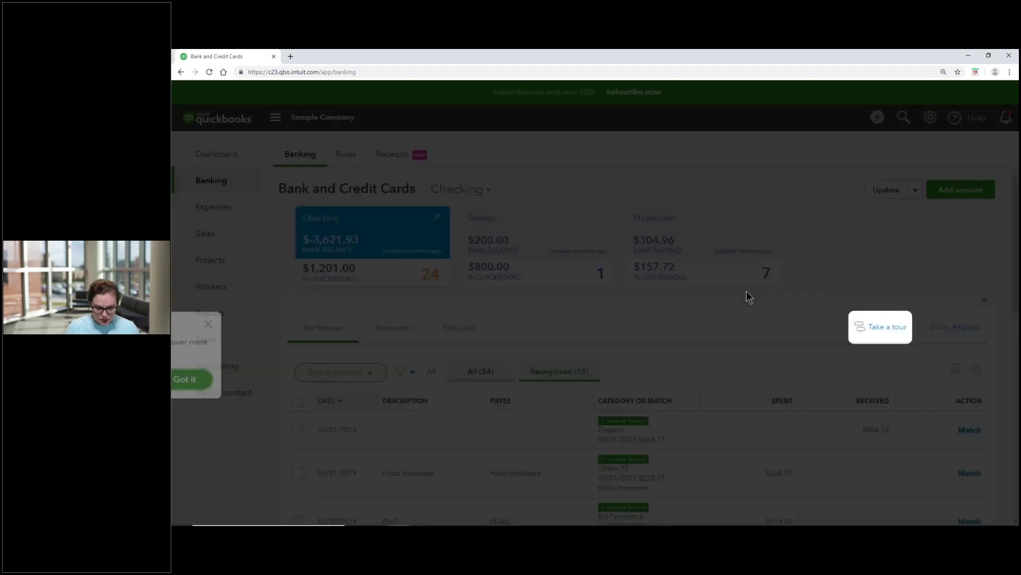
click(1001, 342)
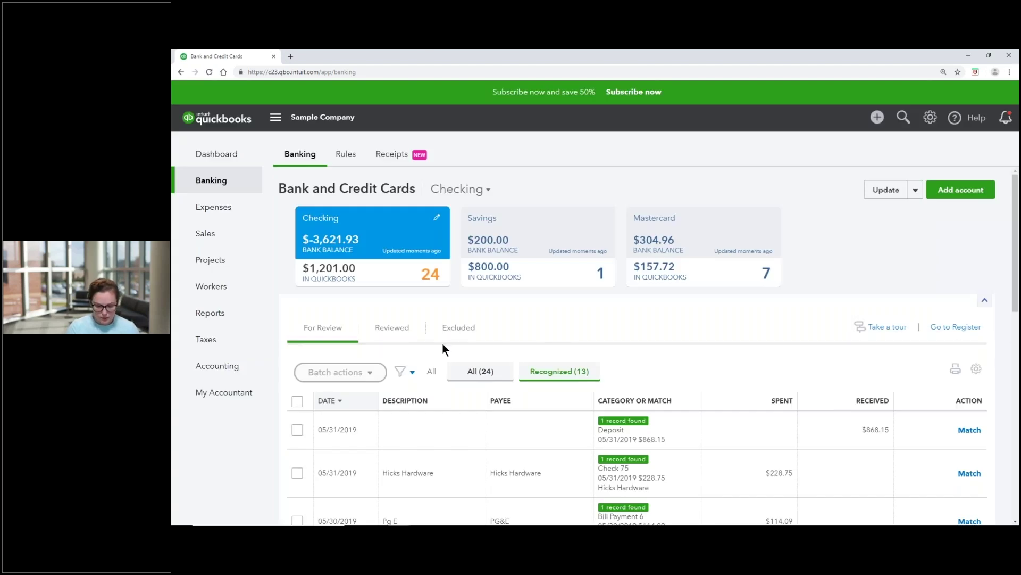
Select all recognized transactions and accept them as one batch
scroll(532, 319, down, 3)
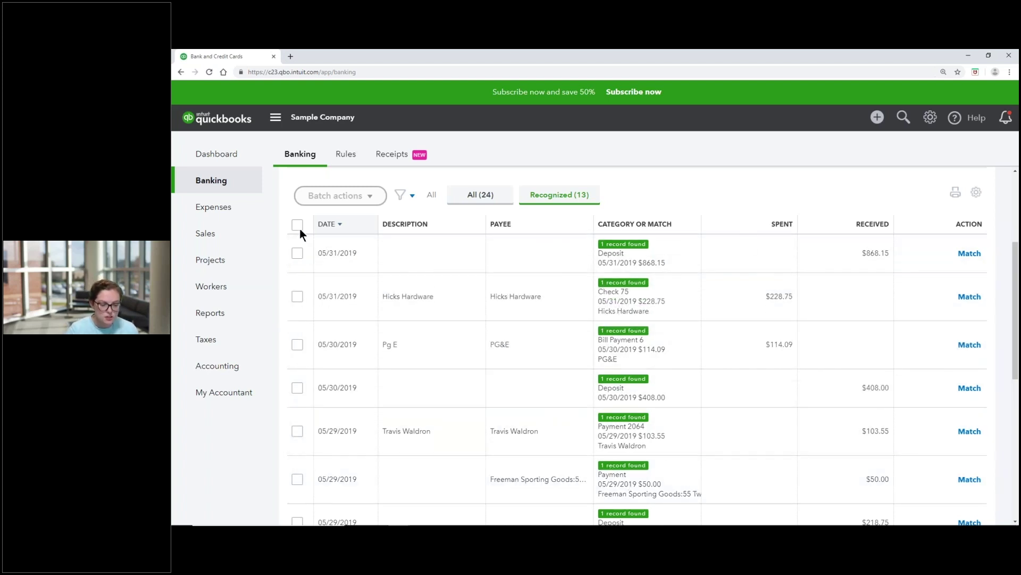
click(297, 225)
scroll(522, 359, down, 7)
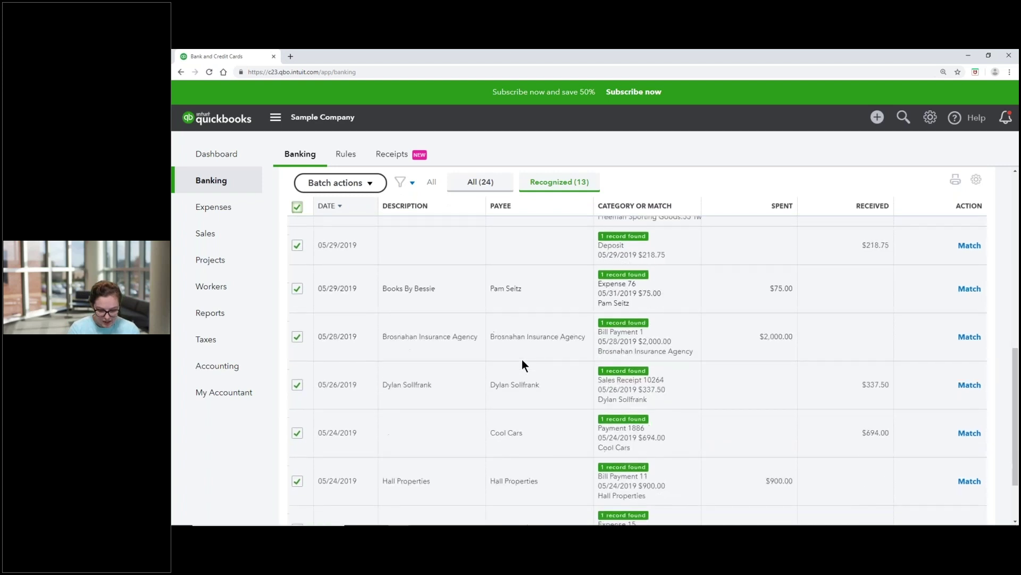
scroll(516, 439, up, 10)
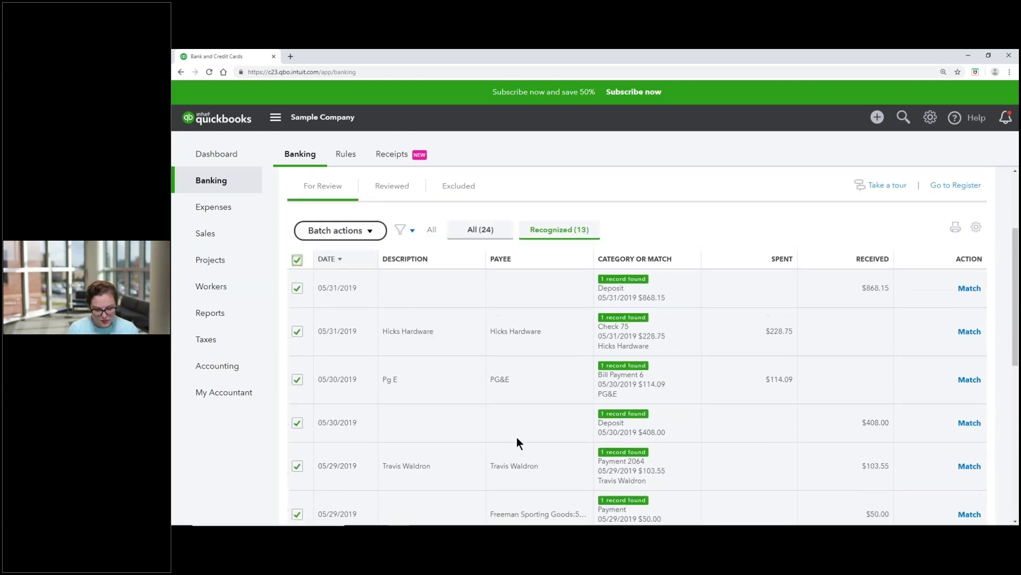
scroll(517, 445, up, 3)
click(343, 363)
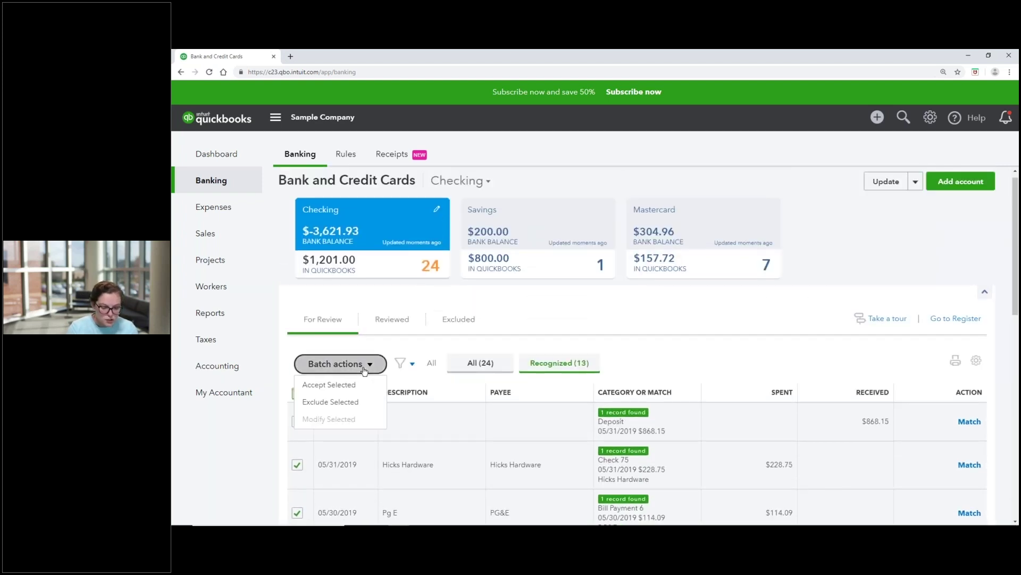
click(343, 386)
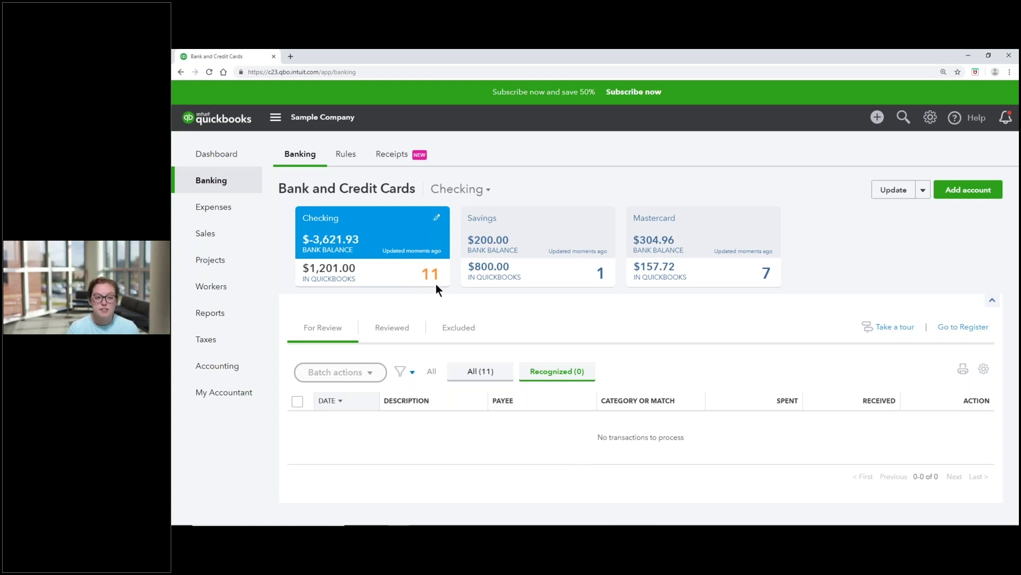
Show all transactions for review again and match the 05/31/2019 expense of $75.00 to Bill Payment 3
click(483, 371)
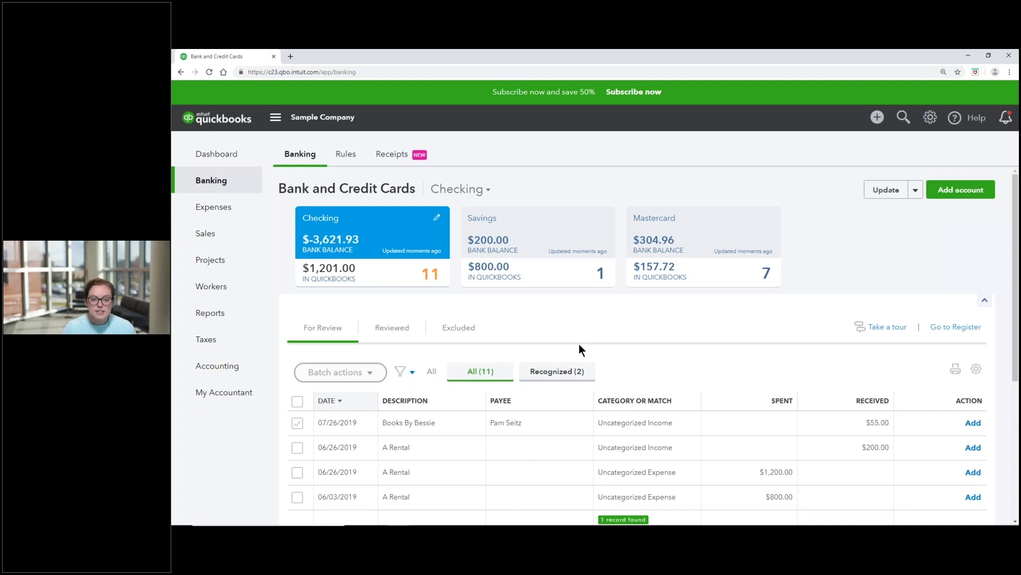
scroll(616, 329, down, 4)
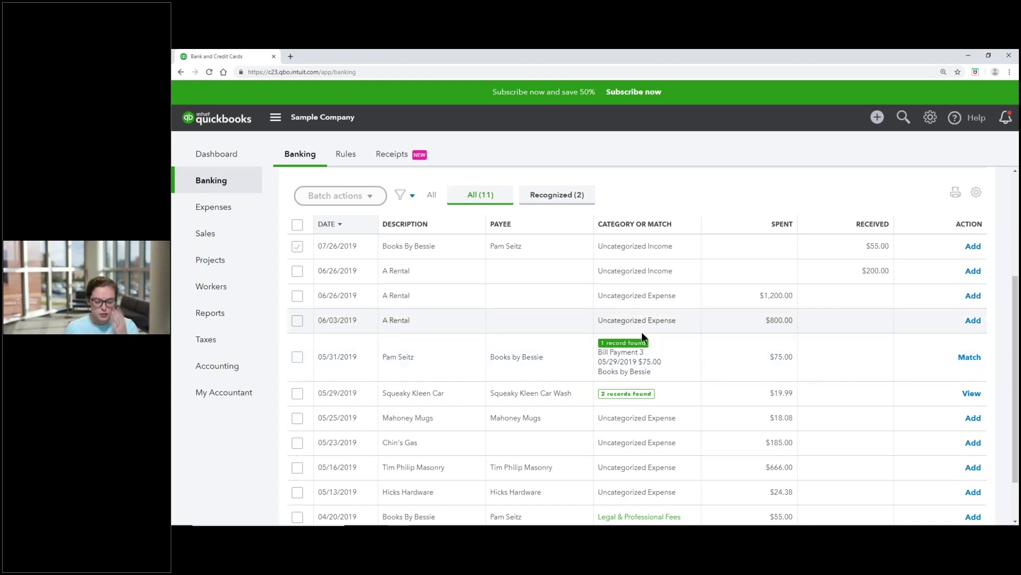
click(969, 358)
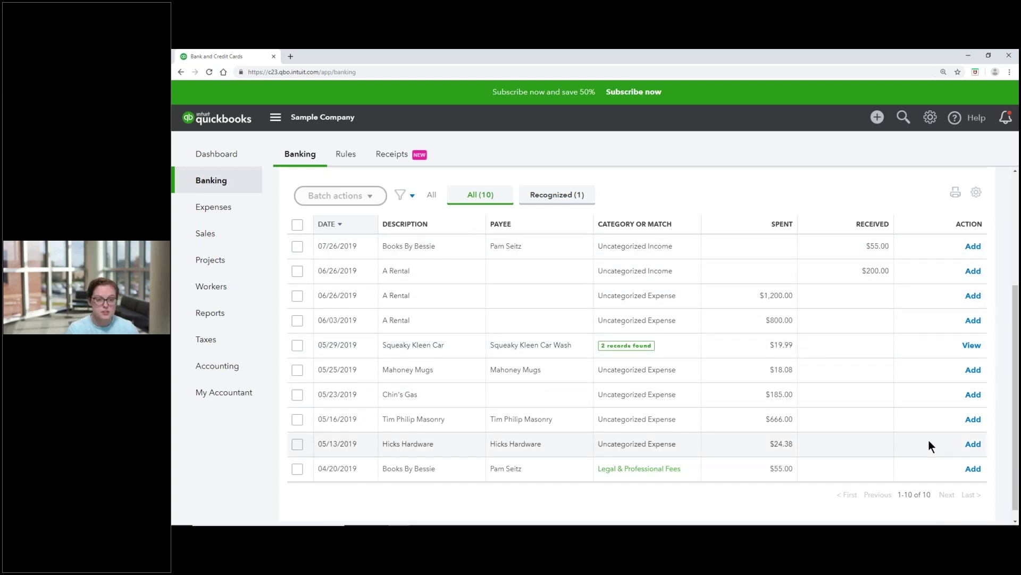
Add the 05/13/2019 Hicks Hardware expense under Landscaping Services:Job Materials and check it in the recent transactions
click(688, 444)
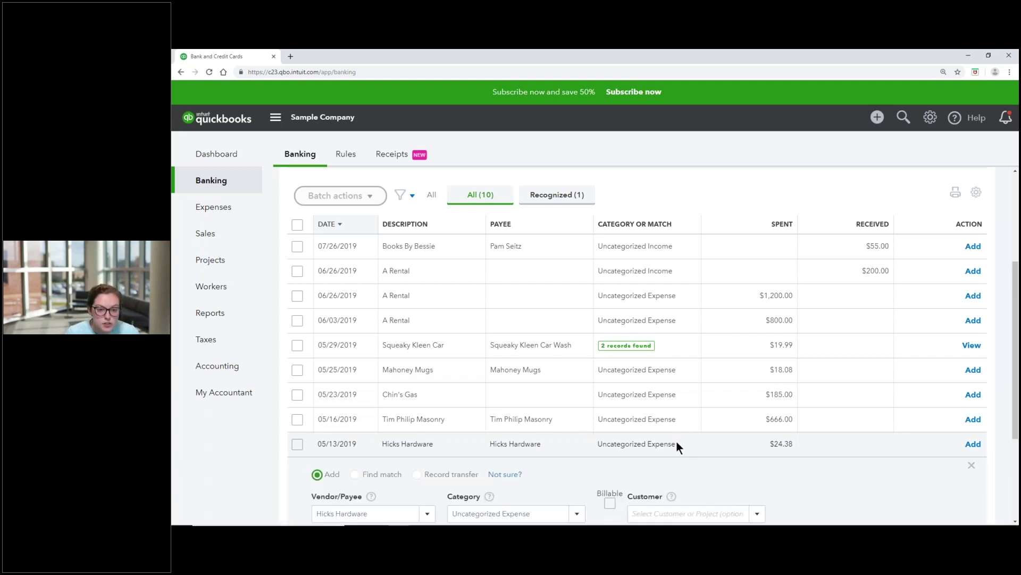
scroll(516, 416, down, 4)
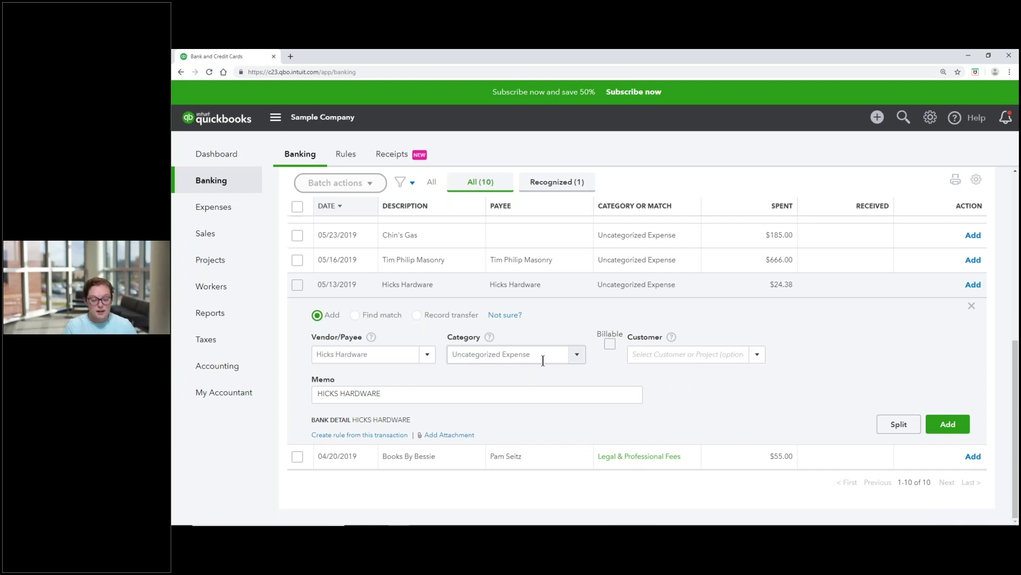
click(578, 354)
text(Job Expenses)
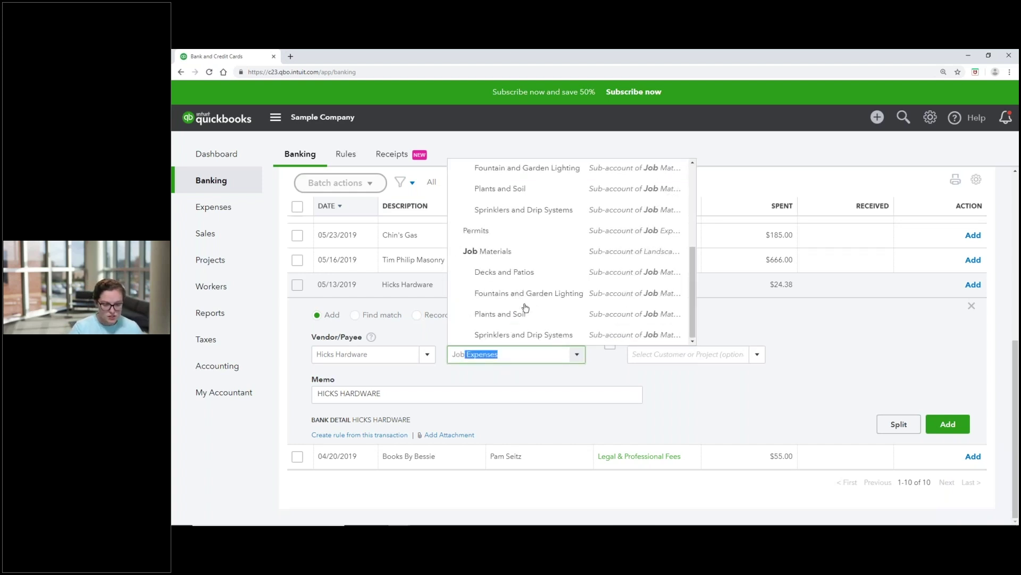
click(501, 281)
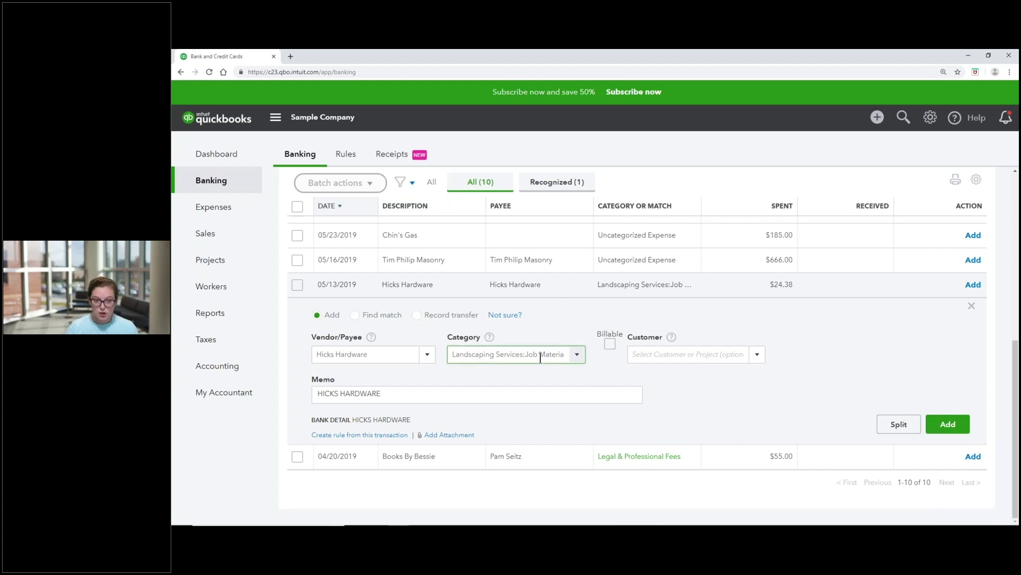
click(945, 424)
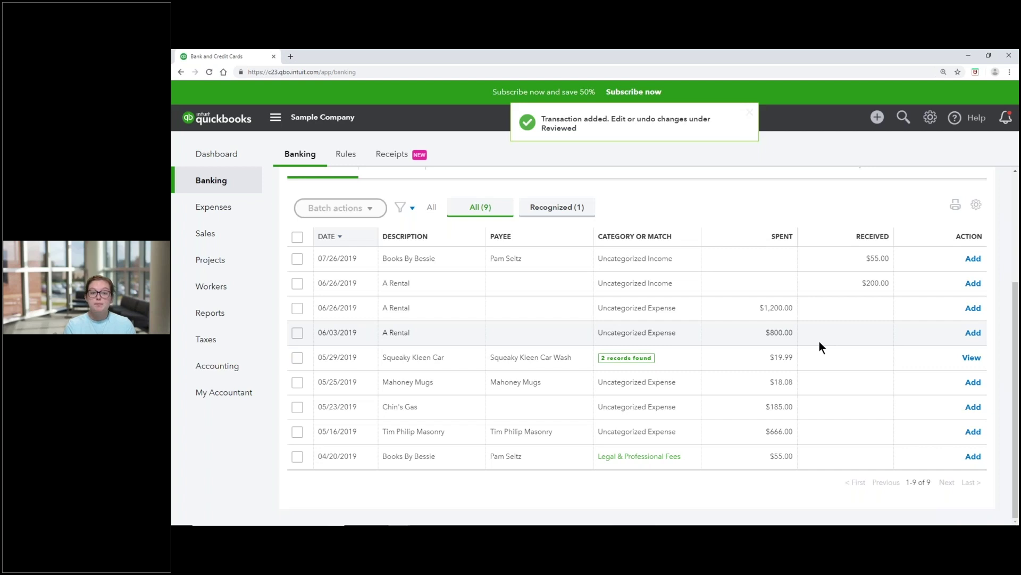
click(902, 124)
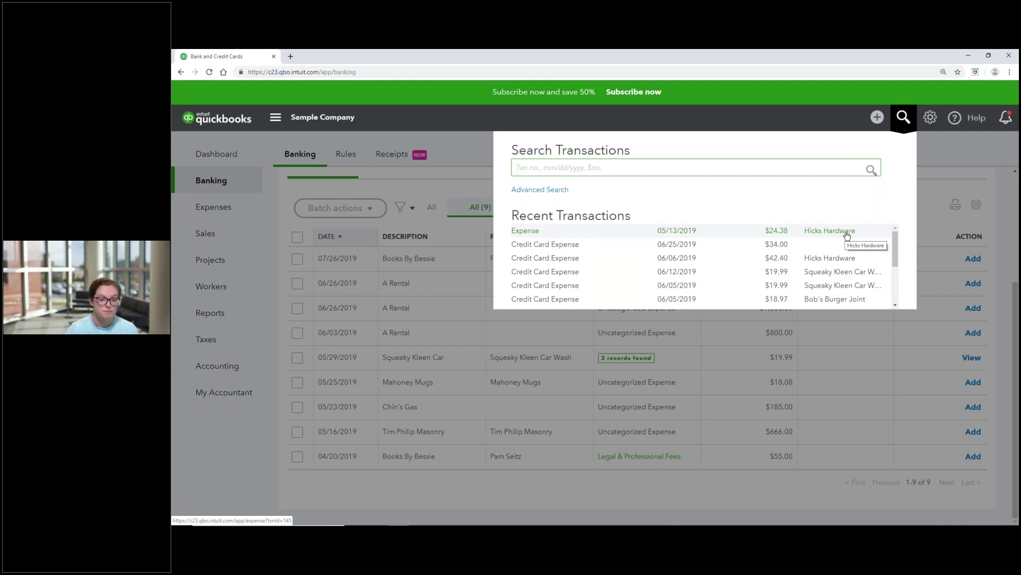
click(930, 203)
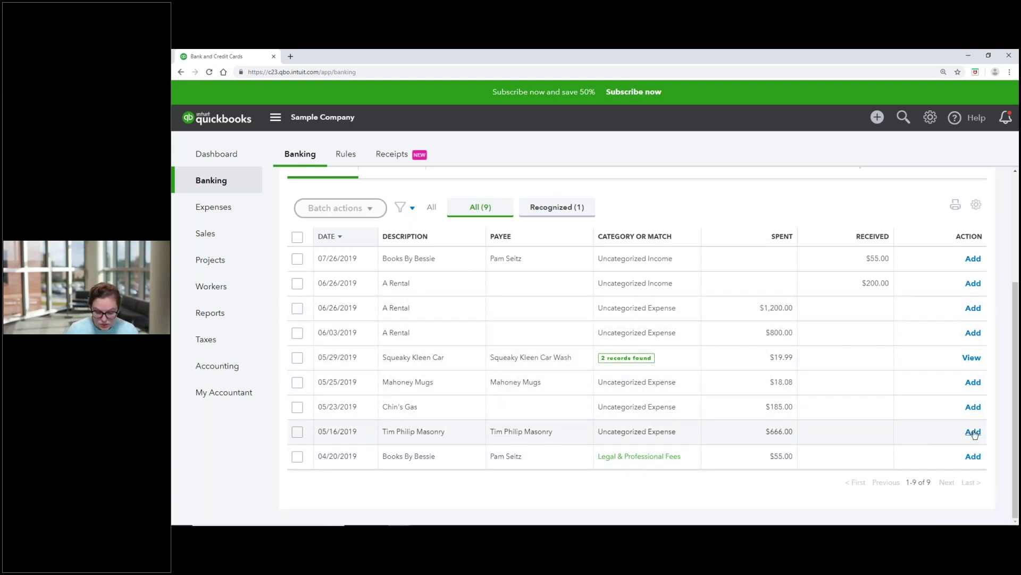
Add the 05/16/2019 Tim Philip Masonry expense under the Decks and Patios sub-account of Landscaping Services:Job Materials
click(650, 425)
click(578, 355)
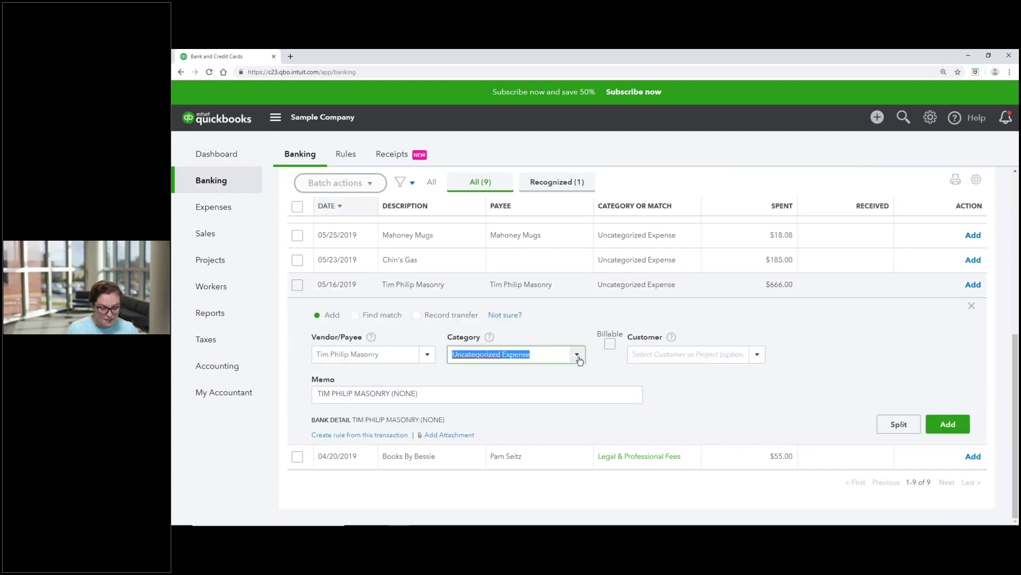
text(Job Expenses)
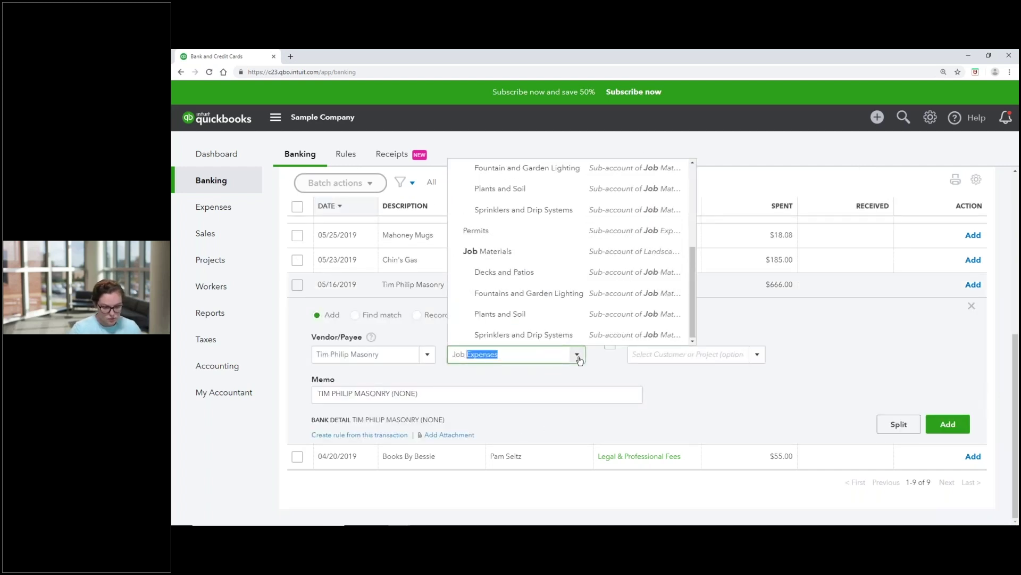
click(522, 272)
click(956, 429)
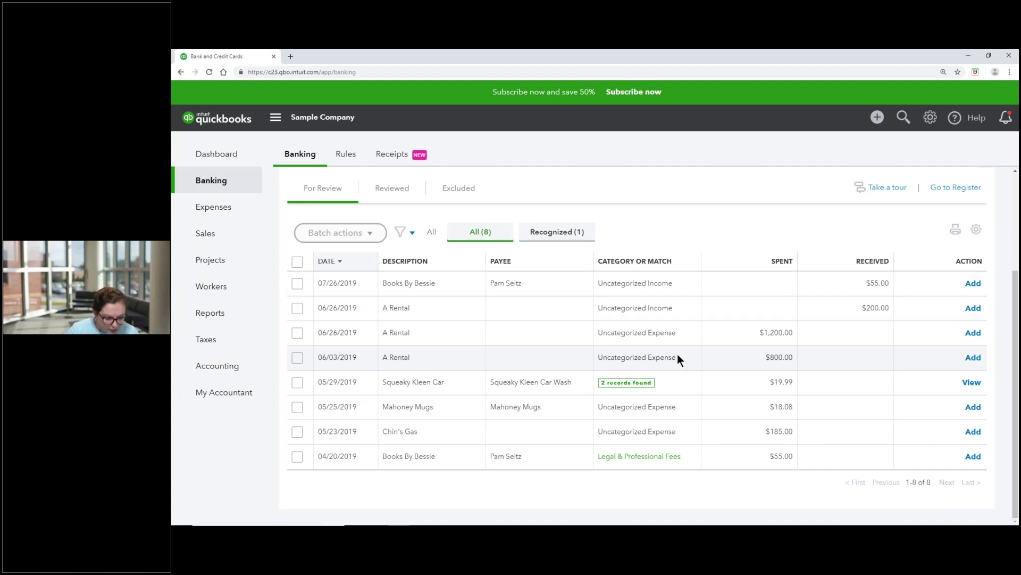
Split the 05/23/2019 Chin's Gas expense and assign 85.00 on the first line to the Fuel sub-account of Automobile
click(444, 433)
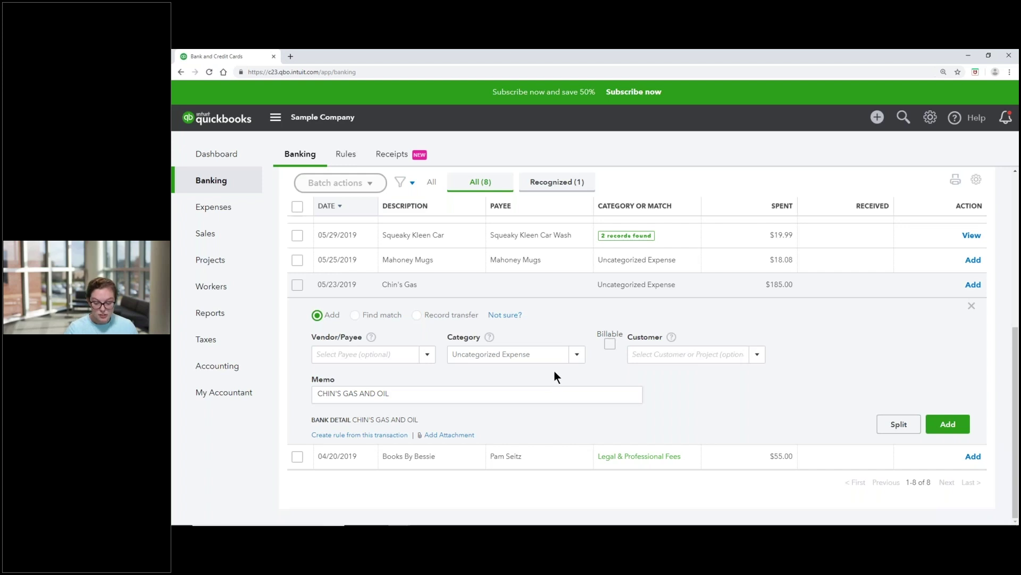
click(909, 428)
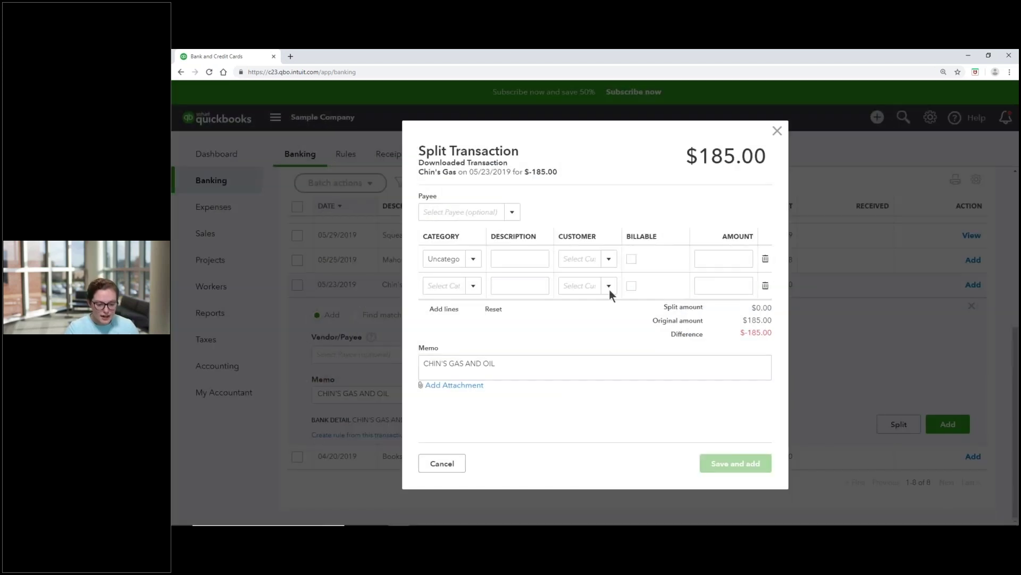
click(462, 264)
text(F)
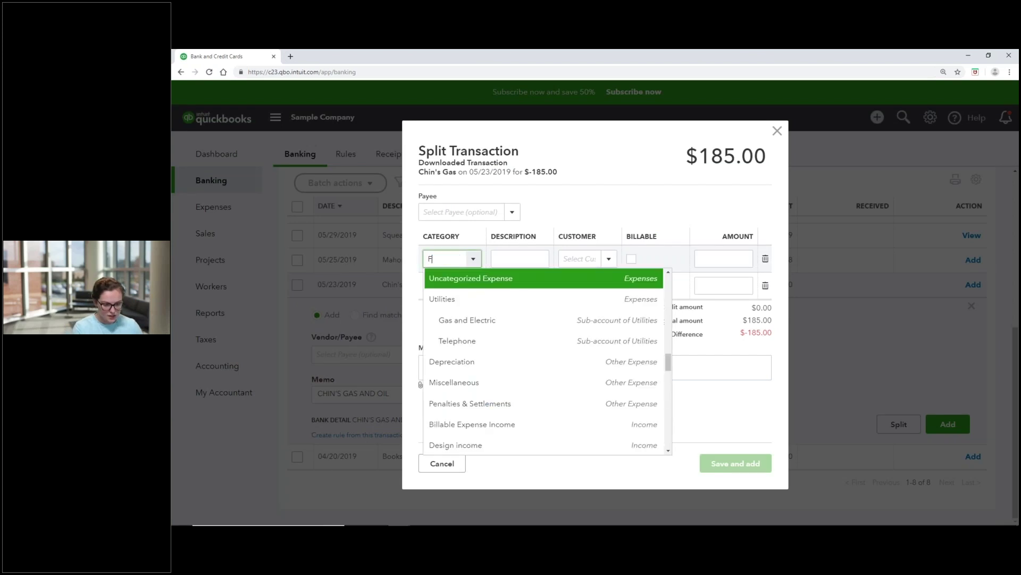
text(uel)
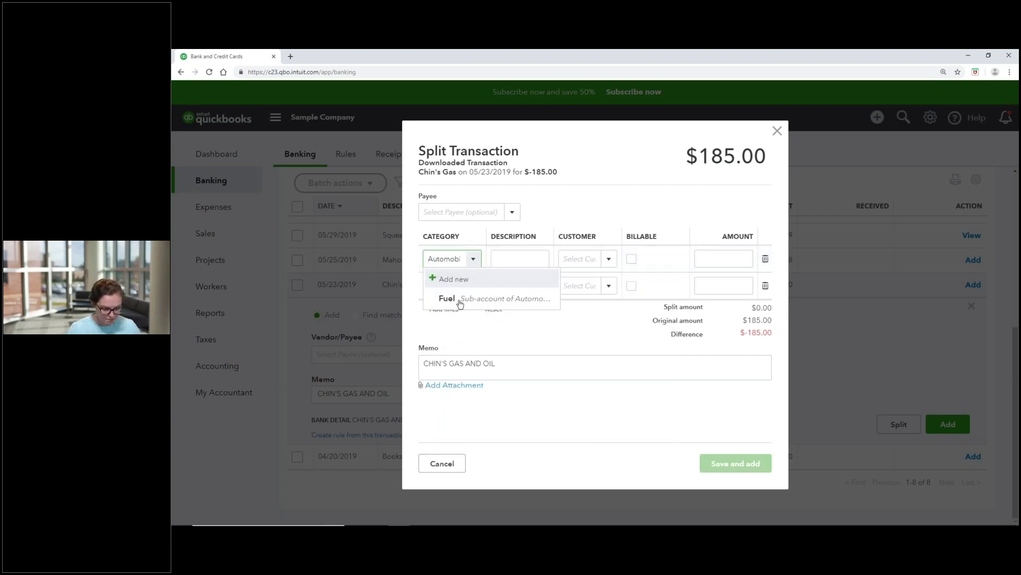
click(456, 299)
click(720, 261)
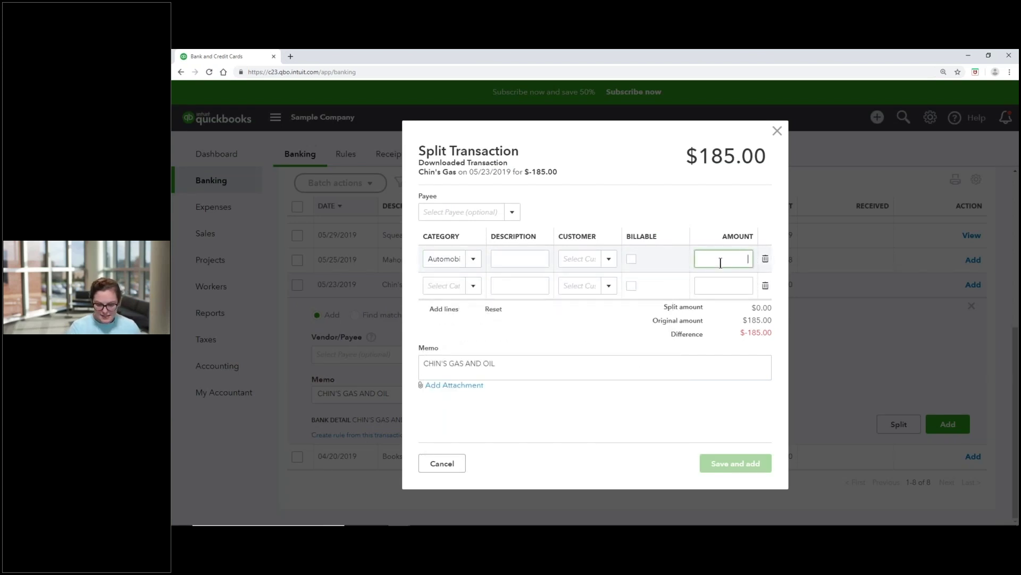
text(85.00)
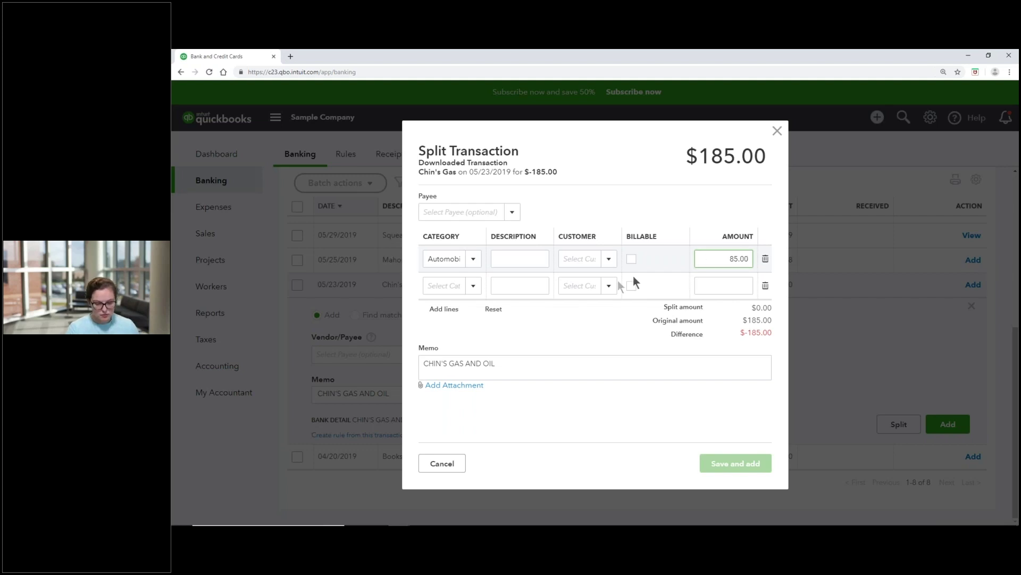
Assign 100.00 on the second split line to Meals and Entertainment, then save and add the Chin's Gas transaction
click(471, 287)
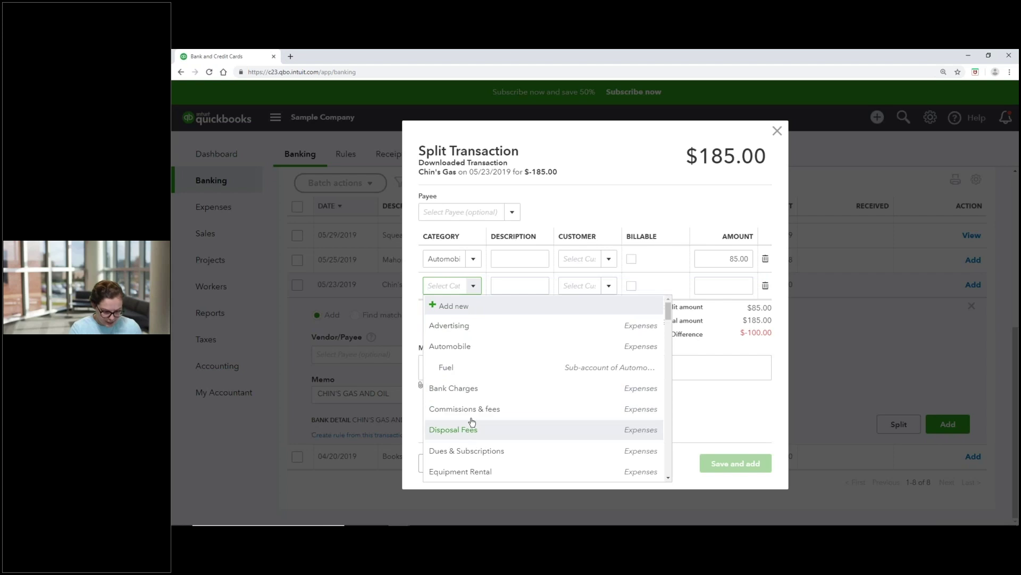
scroll(477, 428, down, 2)
scroll(498, 406, down, 2)
scroll(498, 405, down, 2)
scroll(505, 389, down, 1)
scroll(505, 389, down, 4)
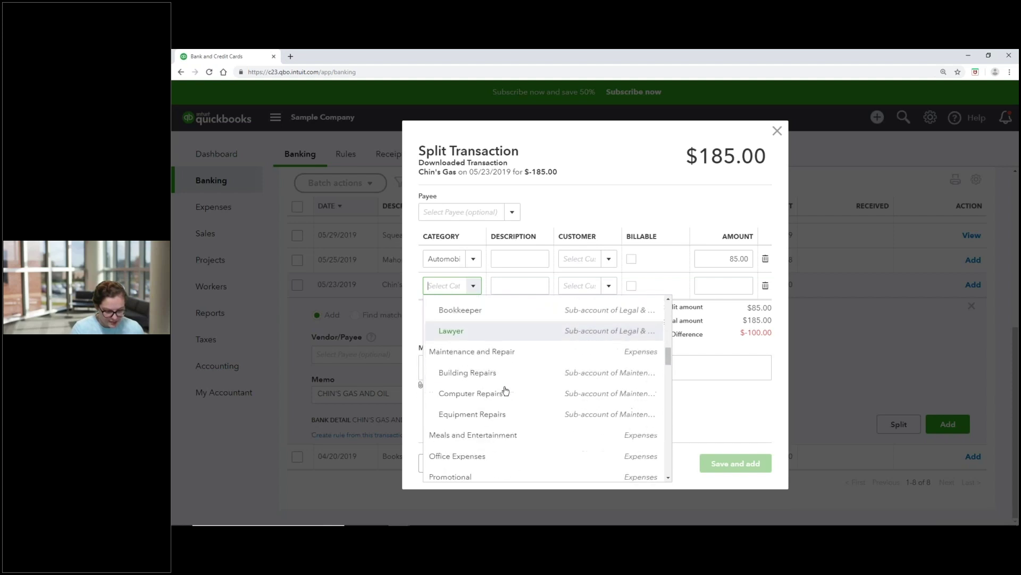
scroll(506, 391, down, 1)
click(485, 356)
click(724, 287)
text(100.00)
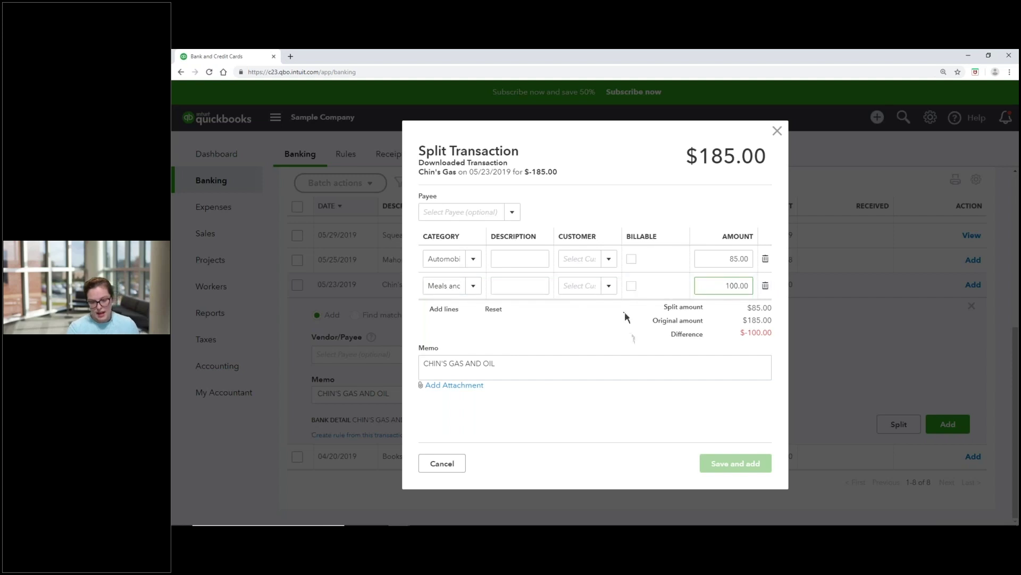
click(626, 343)
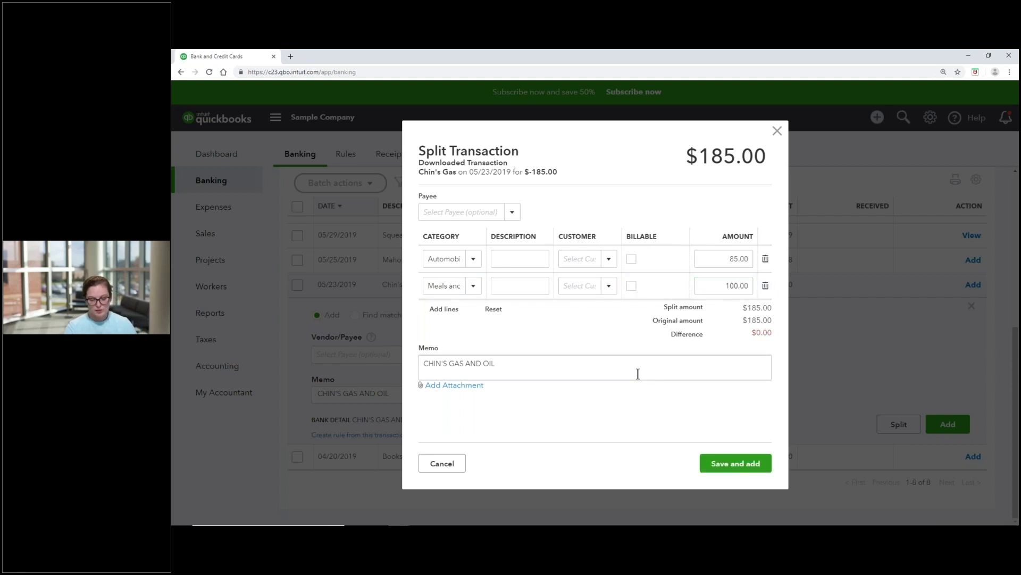
click(754, 474)
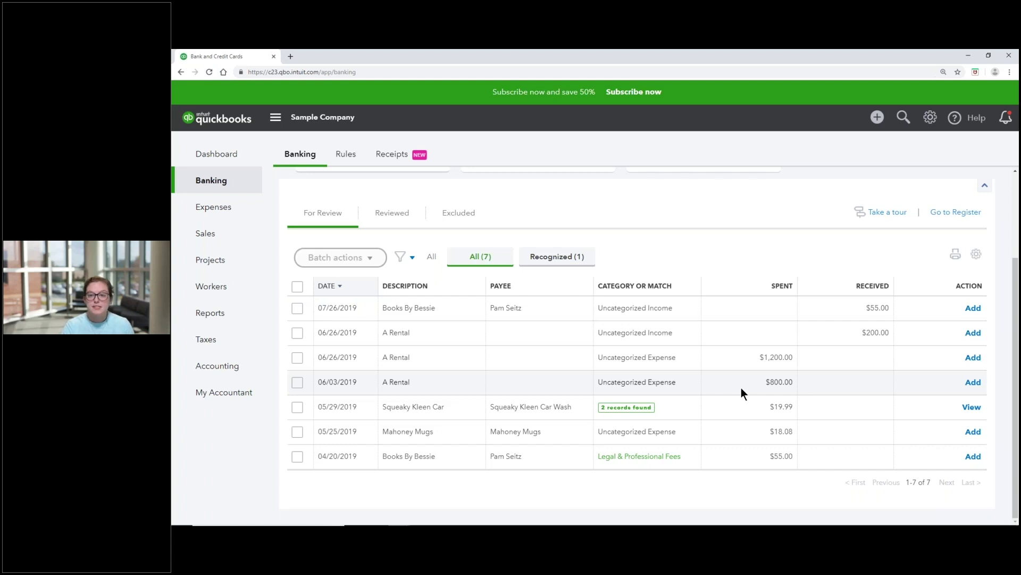
Look through the possible matches for the 06/26/2019 A Rental deposit of $200.00 and close the list
click(639, 335)
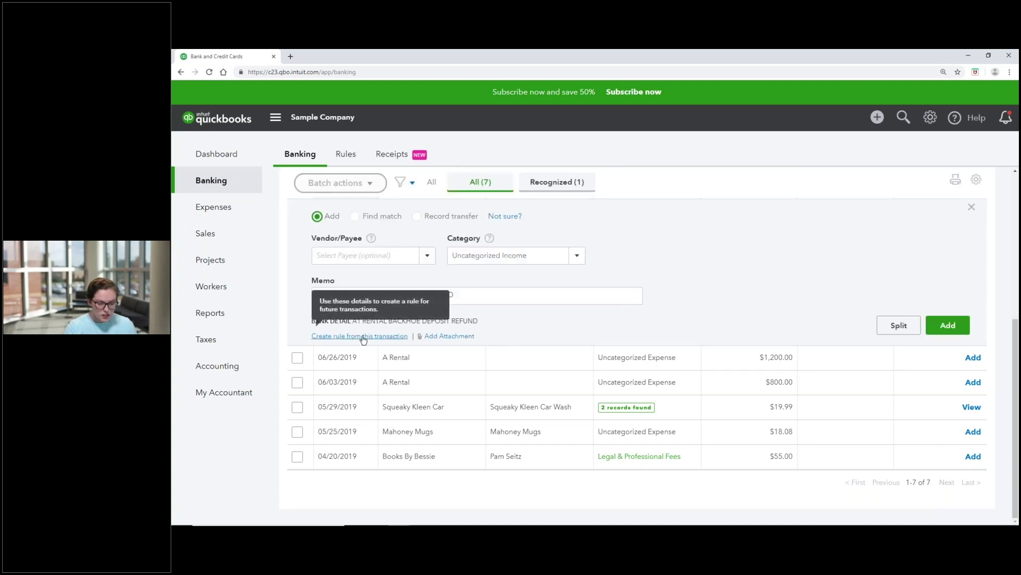
click(358, 216)
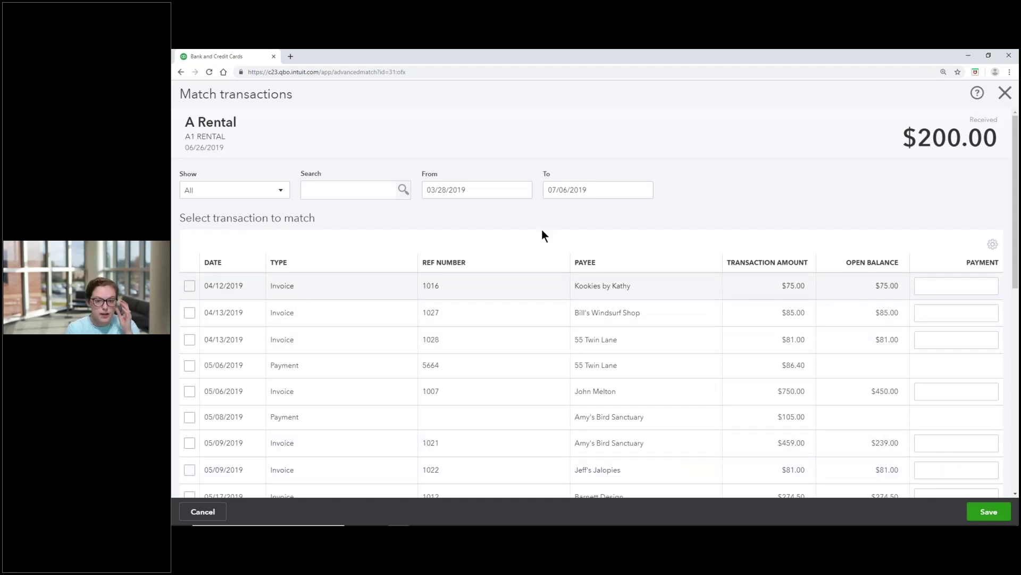
click(1004, 94)
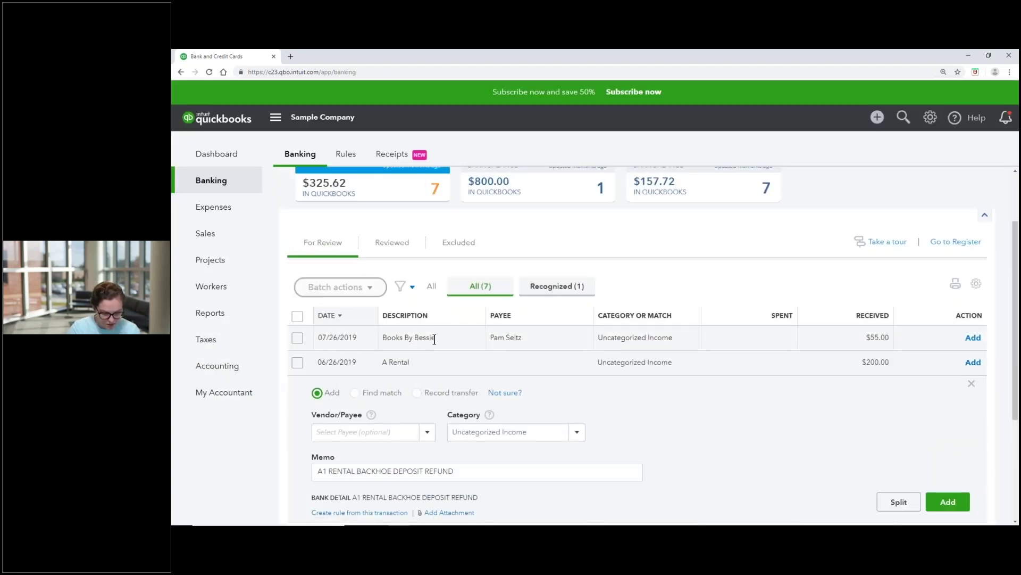
Look through the possible matches for the 07/26/2019 Books By Bessie deposit of $55.00 and close the list
click(464, 344)
click(382, 322)
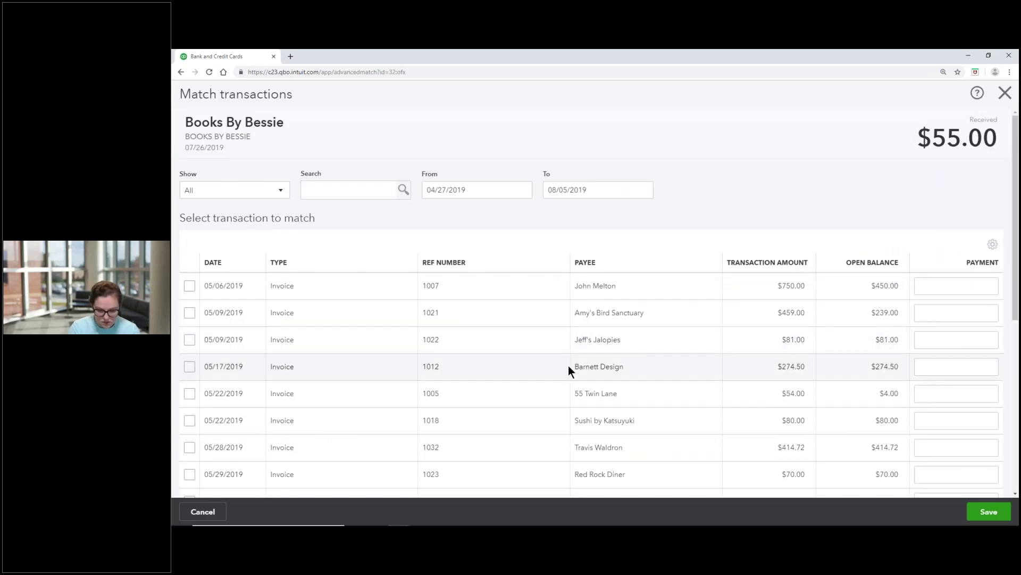
scroll(324, 329, down, 4)
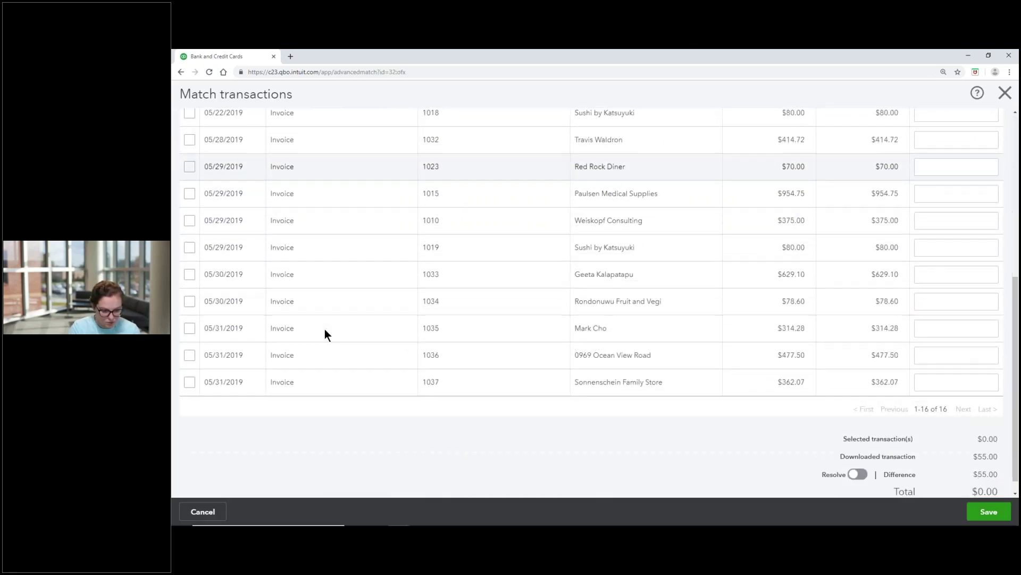
scroll(325, 335, up, 1)
scroll(325, 336, up, 4)
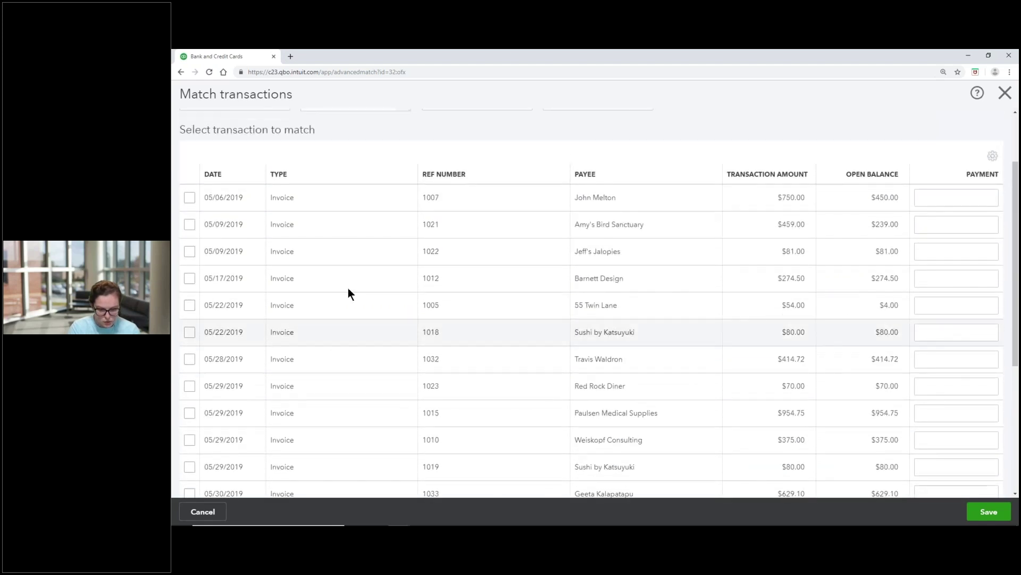
click(1005, 93)
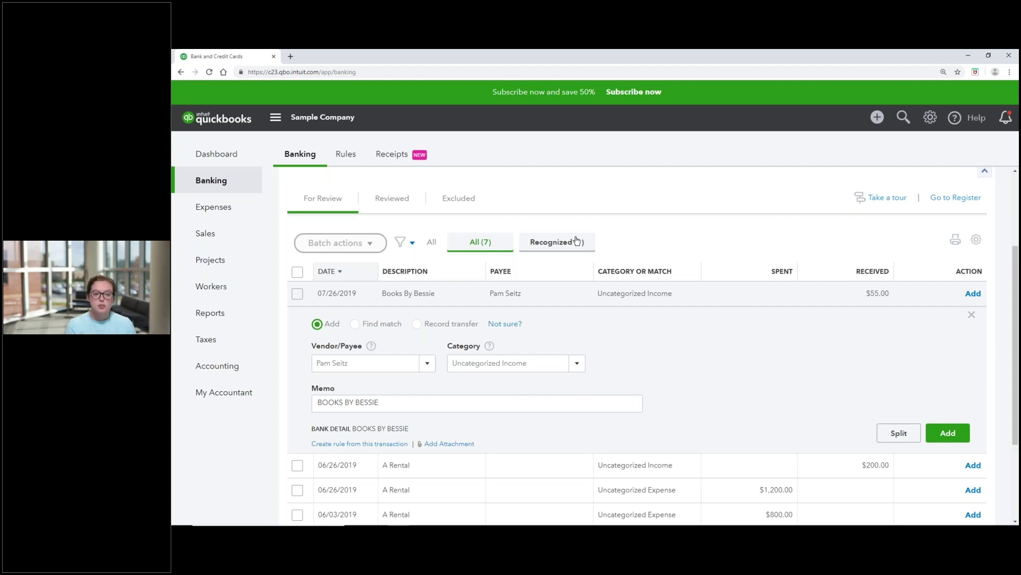
Add the 05/25/2019 Mahoney Mugs expense under the Miscellaneous category
scroll(512, 387, down, 2)
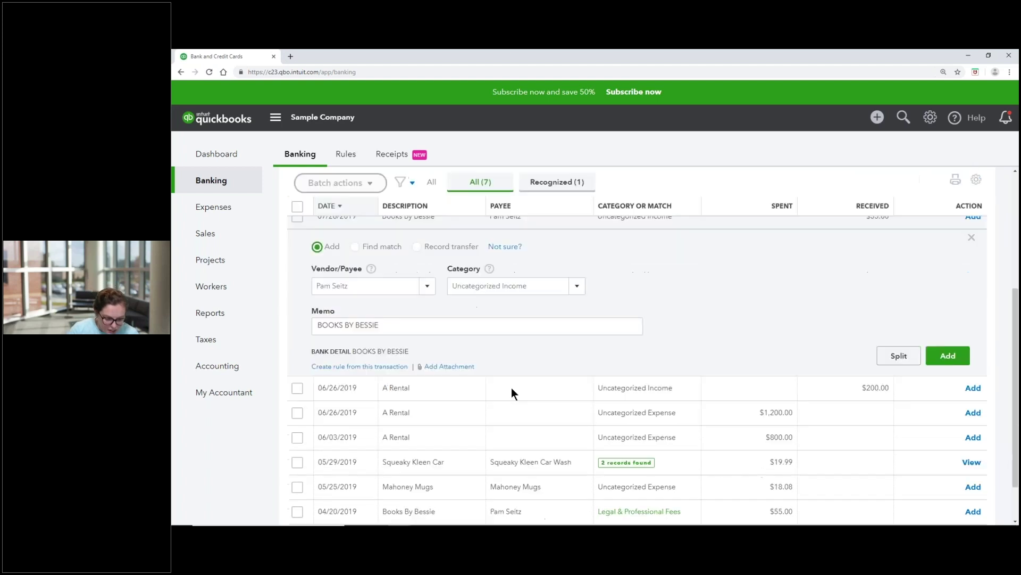
click(459, 428)
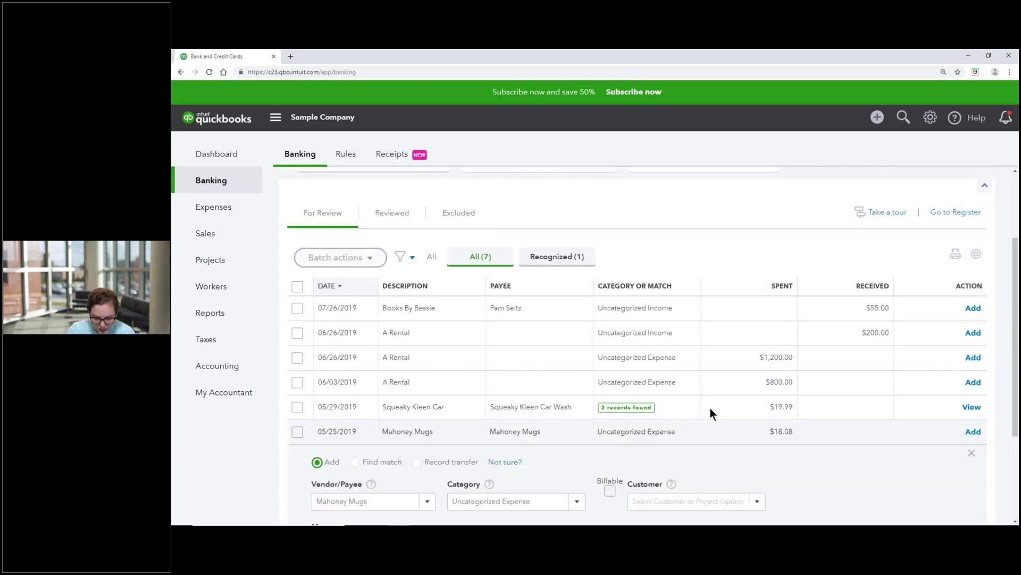
scroll(713, 411, down, 2)
scroll(745, 395, down, 1)
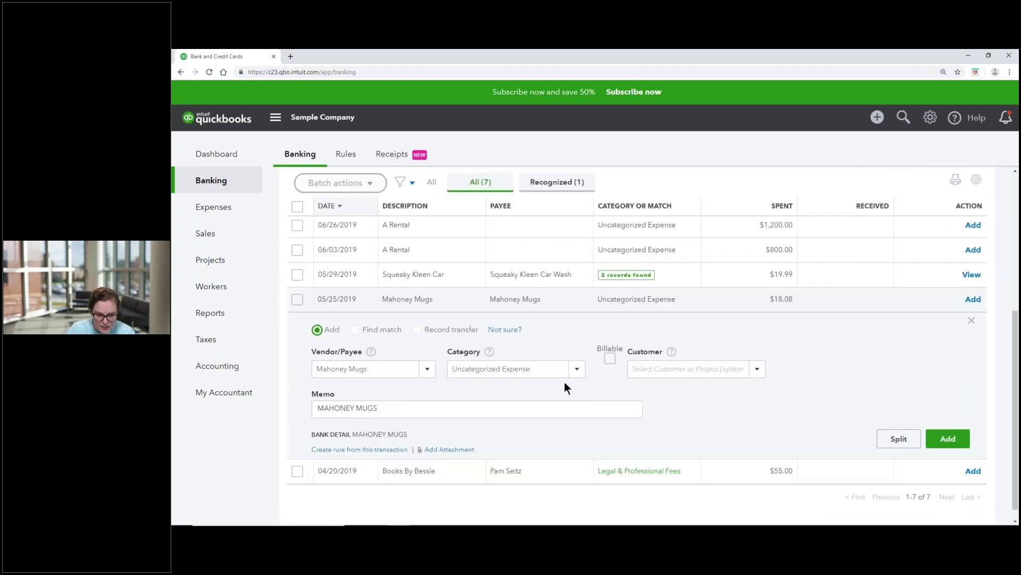
click(576, 371)
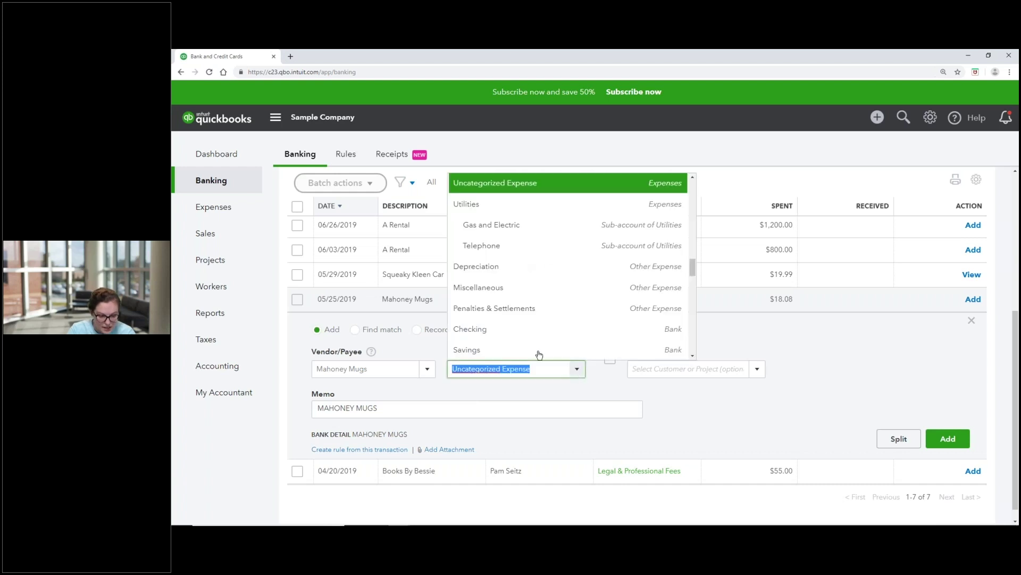
click(535, 298)
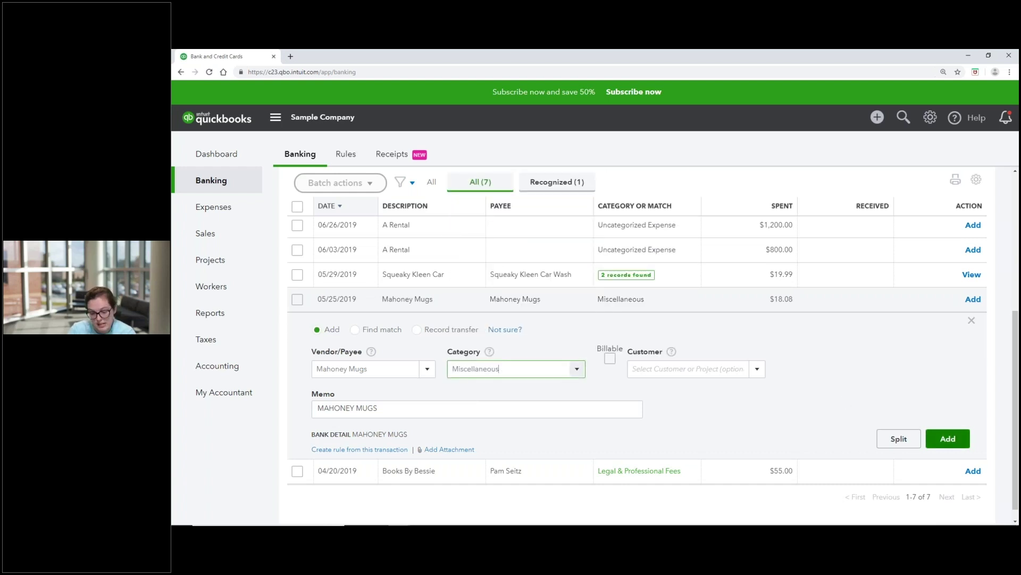
click(948, 439)
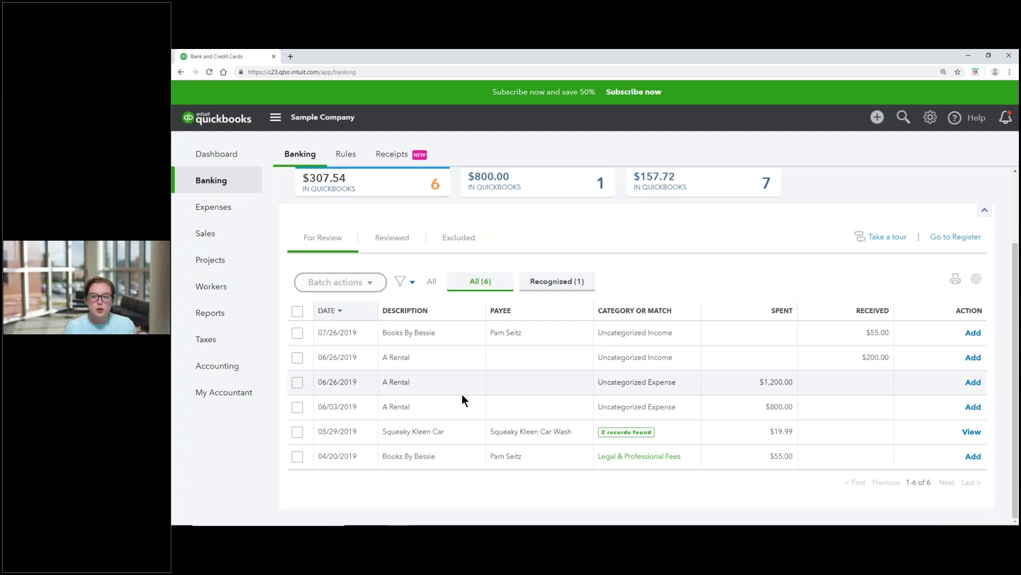
Begin a new payee for the 06/26/2019 A Rental deposit of $200.00 with the name A1 Renta and type Customer
click(479, 355)
click(400, 279)
text(A1 Re)
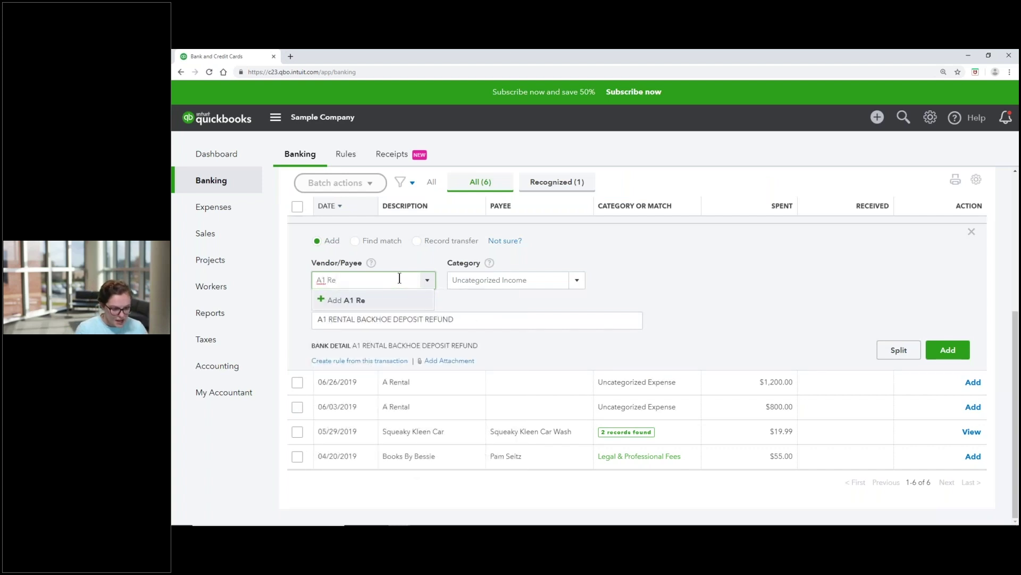
click(380, 299)
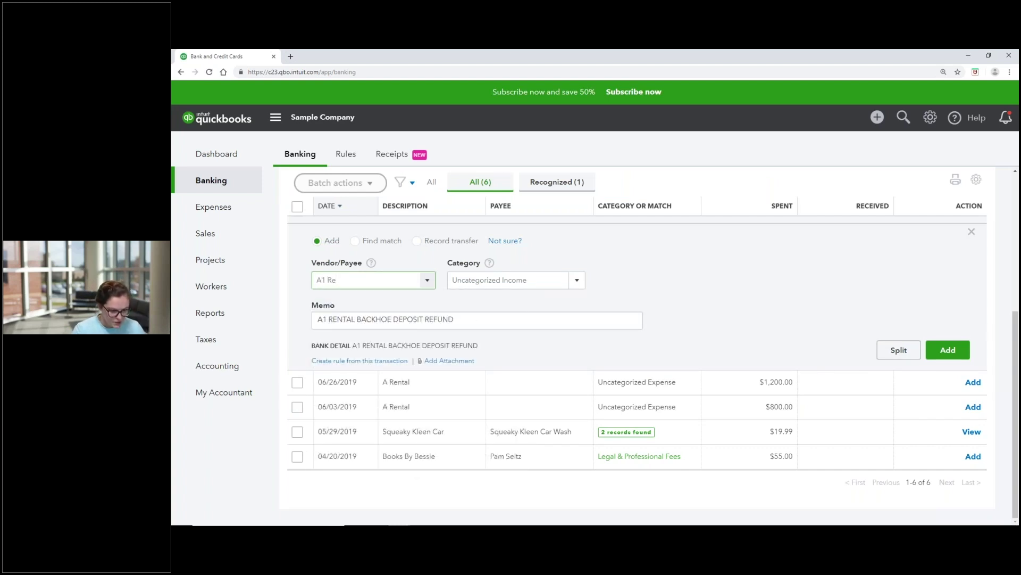
click(365, 281)
text(nt)
key(Tab)
text(a)
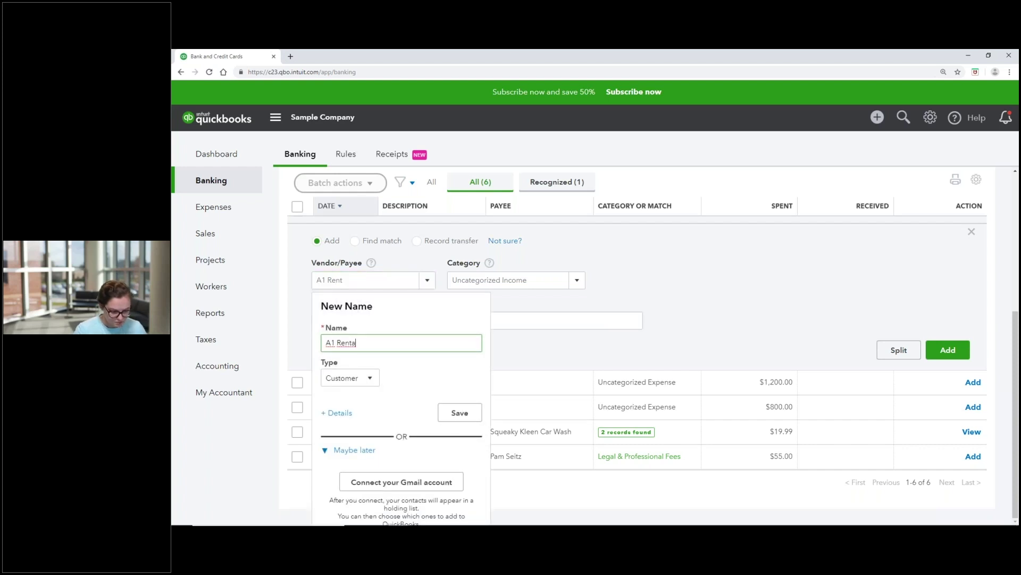
click(374, 379)
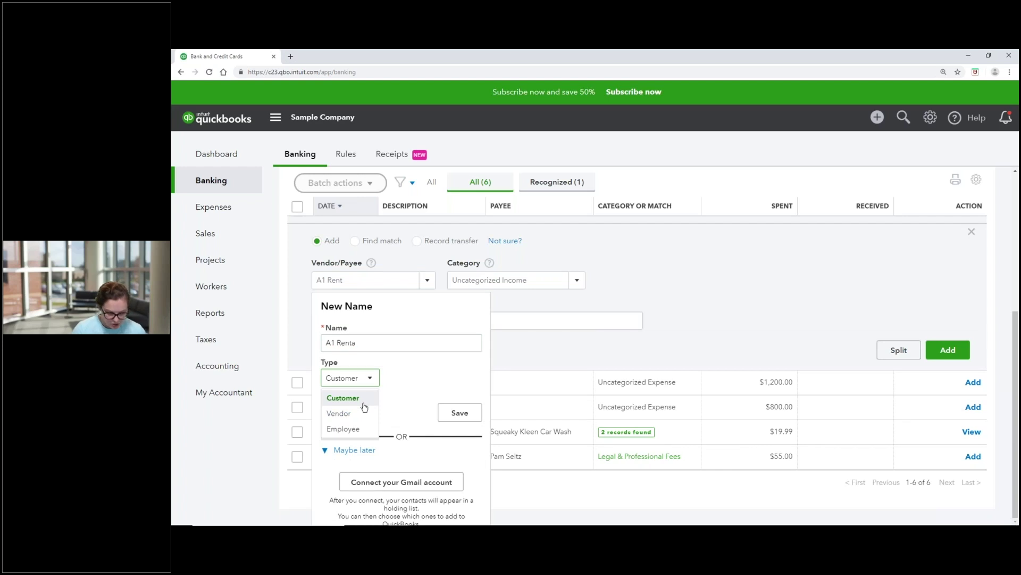
click(364, 404)
Set the new payee's name to A1 rental and its type to Vendor, and save it
triple_click(404, 344)
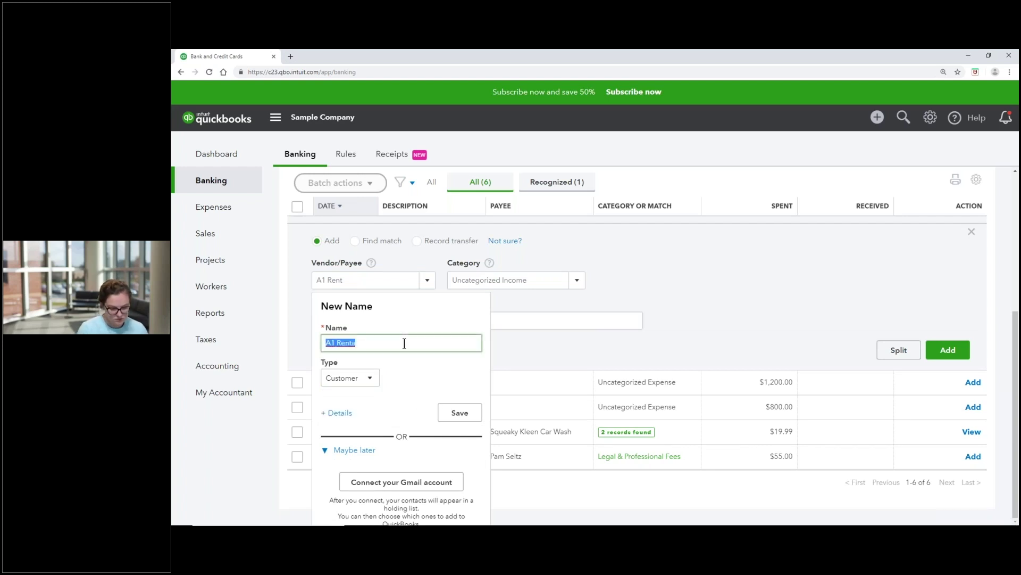
text(A1 V)
key(BackSpace)
text(rental)
click(350, 378)
click(356, 414)
click(460, 413)
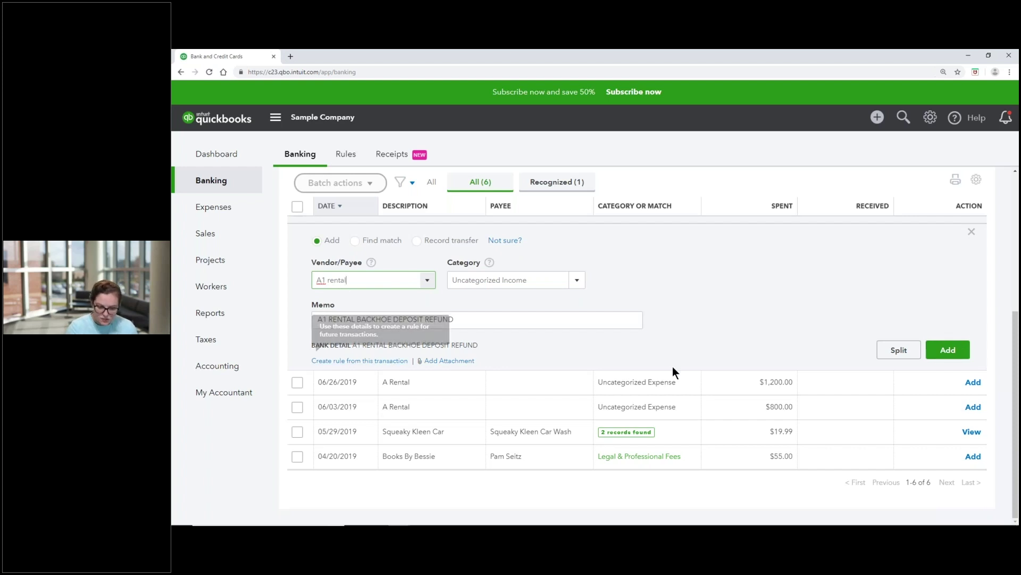
Categorize the 06/26/2019 A Rental deposit of $200.00 as Equipment Rental and close its details
scroll(672, 366, up, 2)
scroll(590, 319, down, 1)
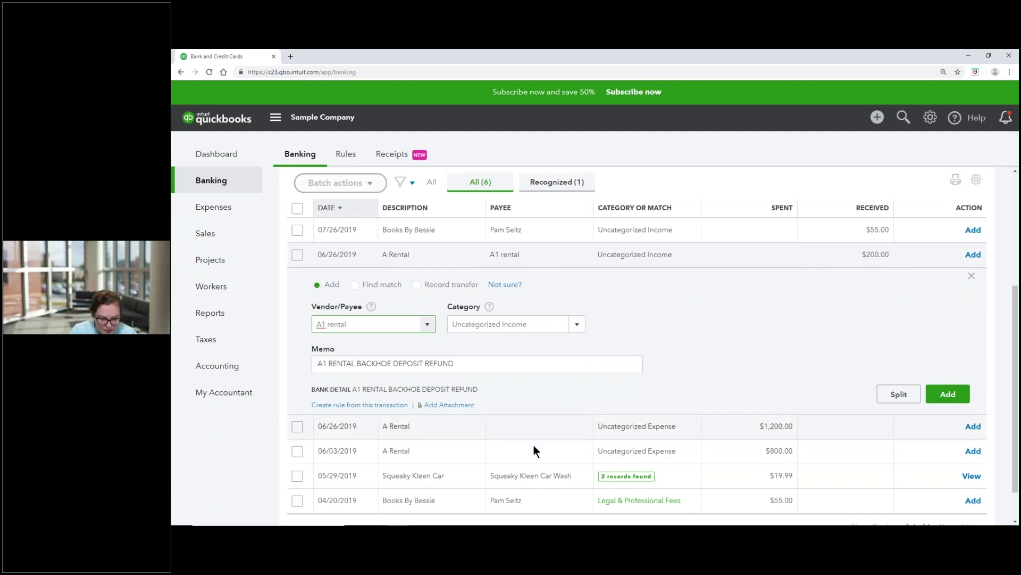
click(546, 427)
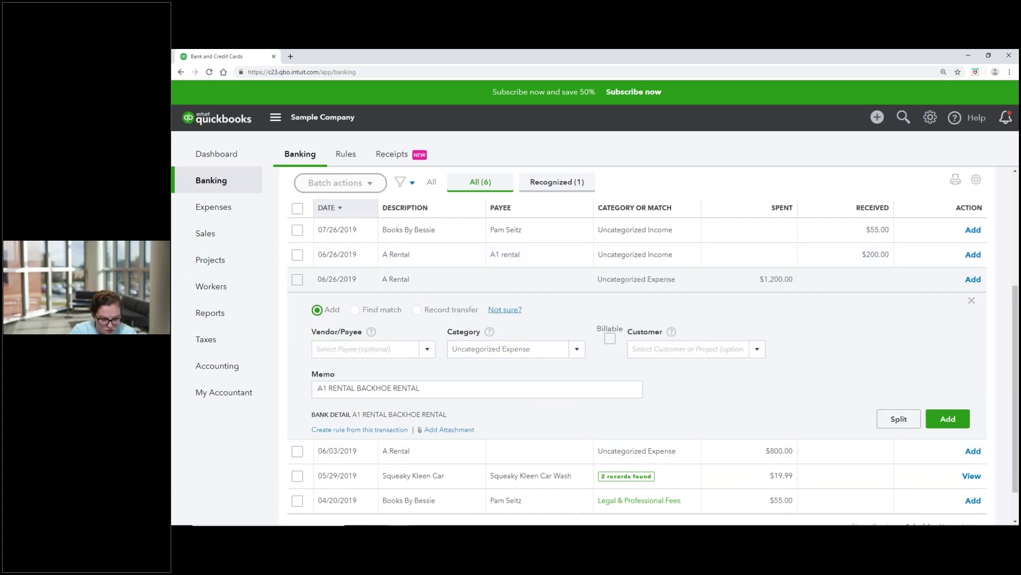
click(526, 258)
click(576, 325)
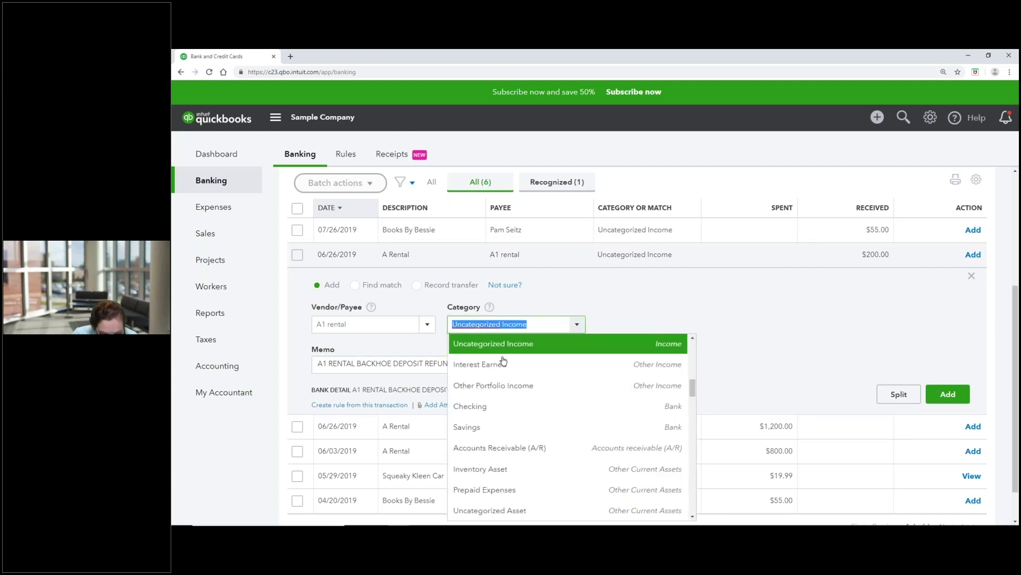
scroll(501, 449, down, 5)
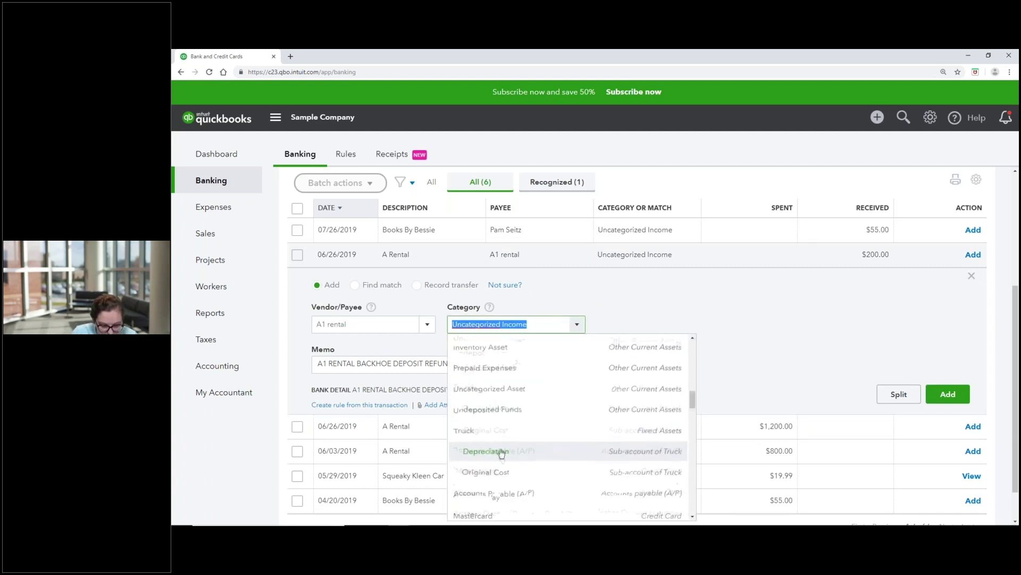
scroll(501, 452, down, 5)
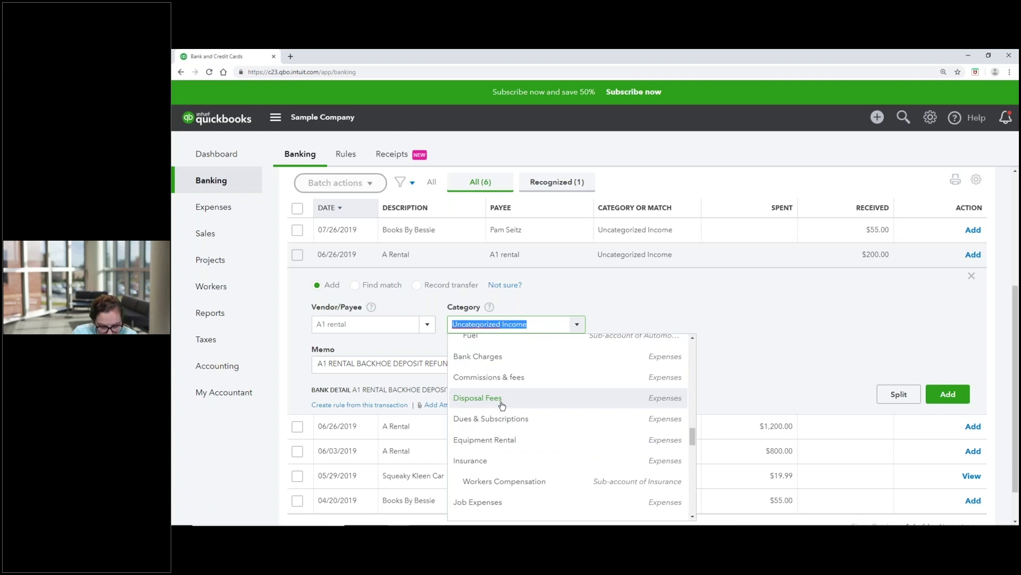
click(488, 398)
click(576, 326)
text(Equipment Rental)
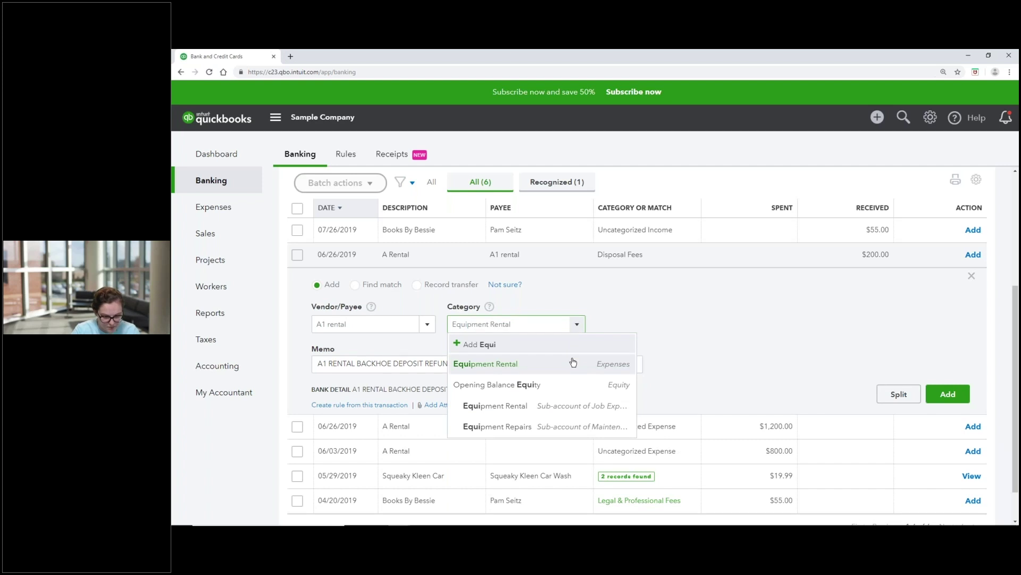
click(573, 364)
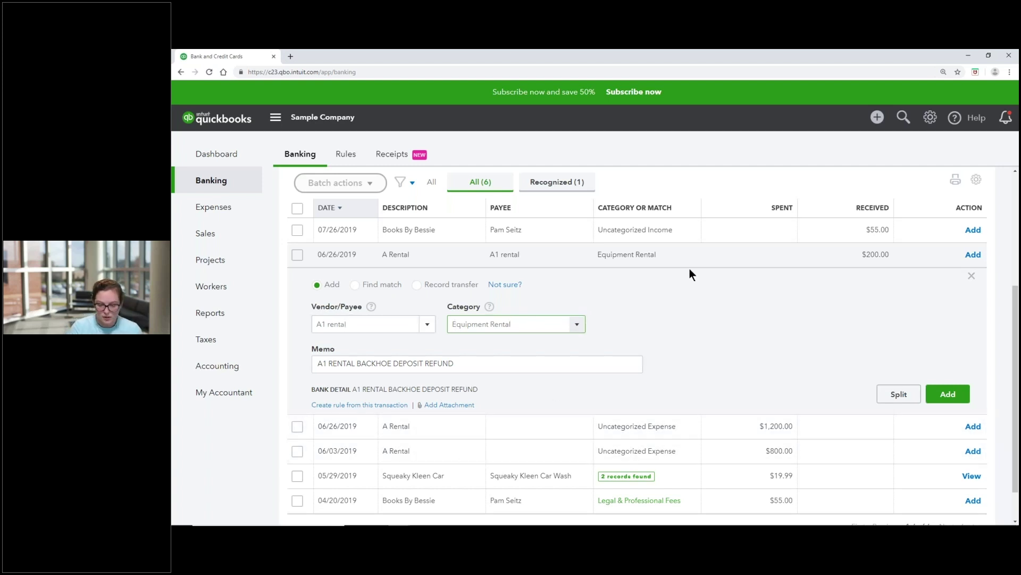
click(969, 277)
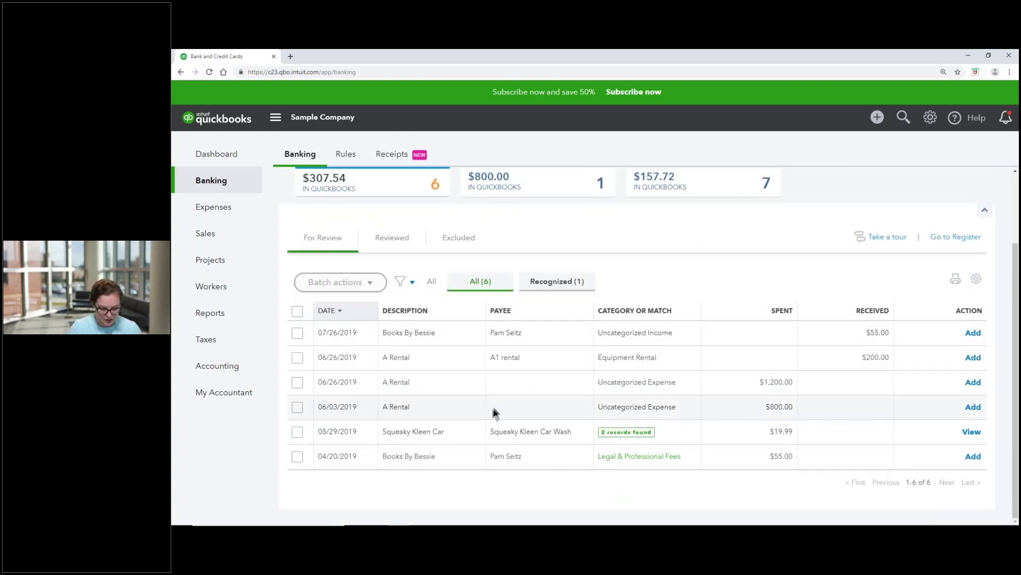
Set the 06/03/2019 A Rental expense of $800.00 to payee A1 rental and category Equipment Rental
click(498, 410)
click(370, 372)
text(A1 Rental)
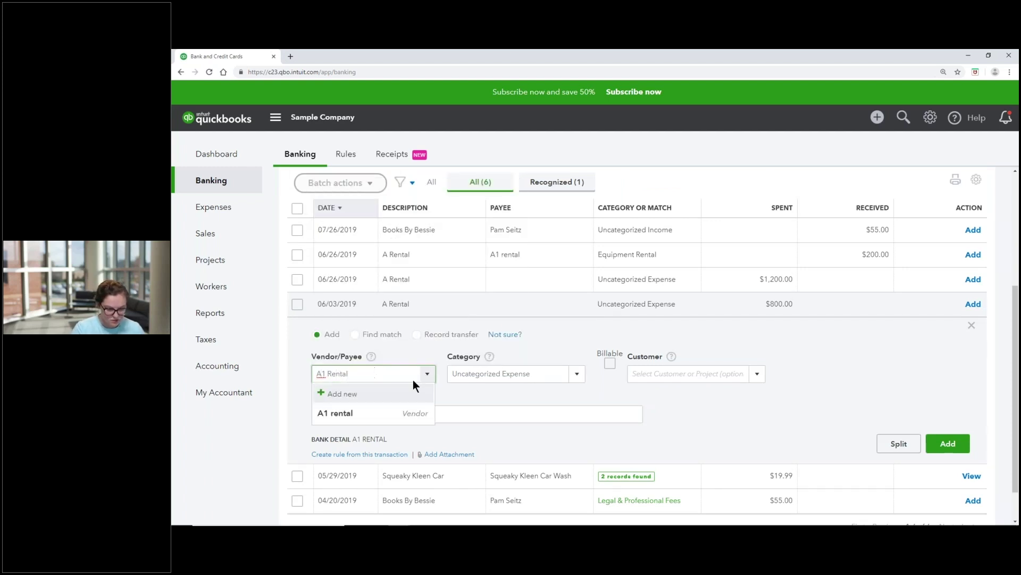
click(389, 415)
click(576, 375)
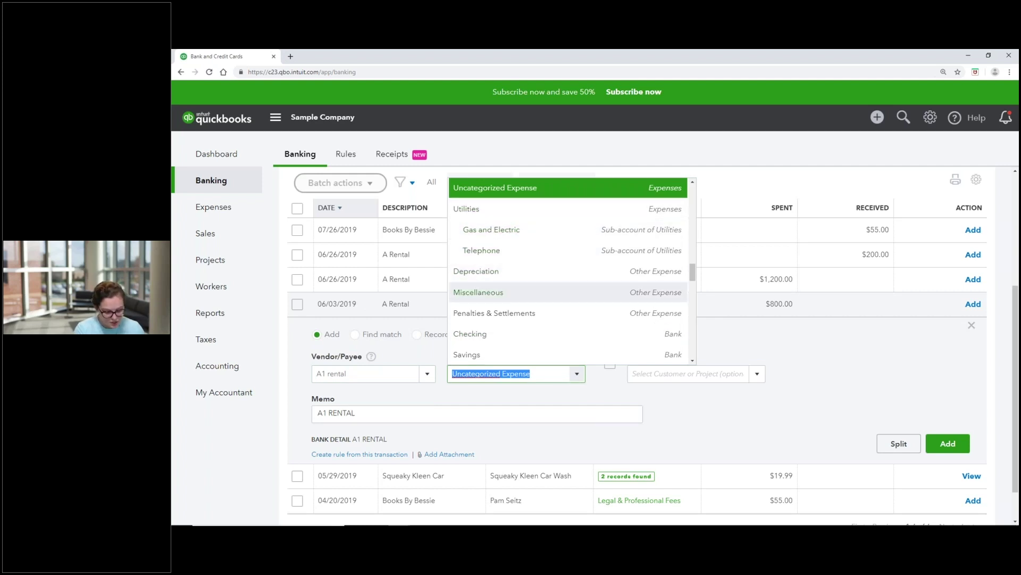
text(equipment)
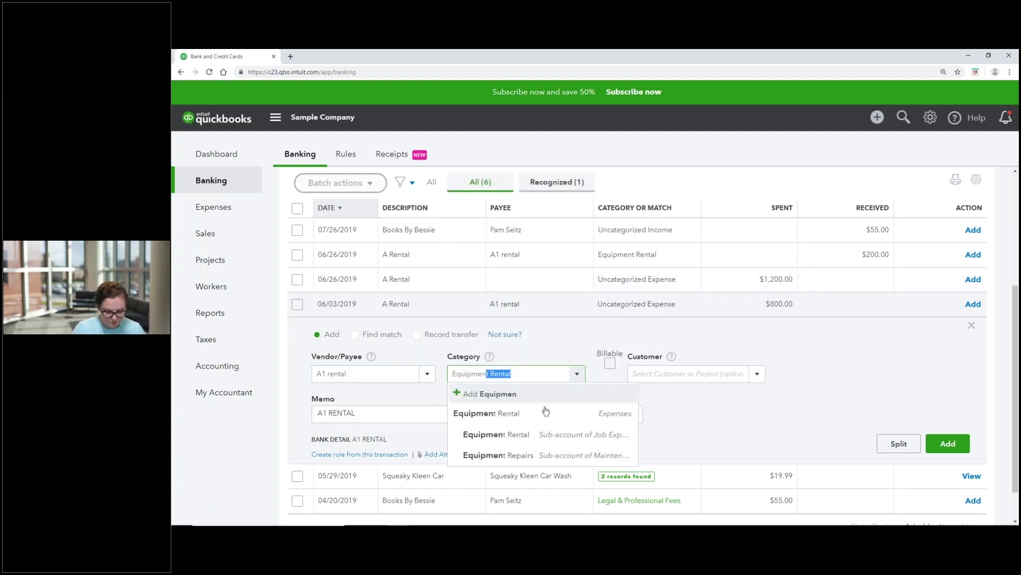
key(Return)
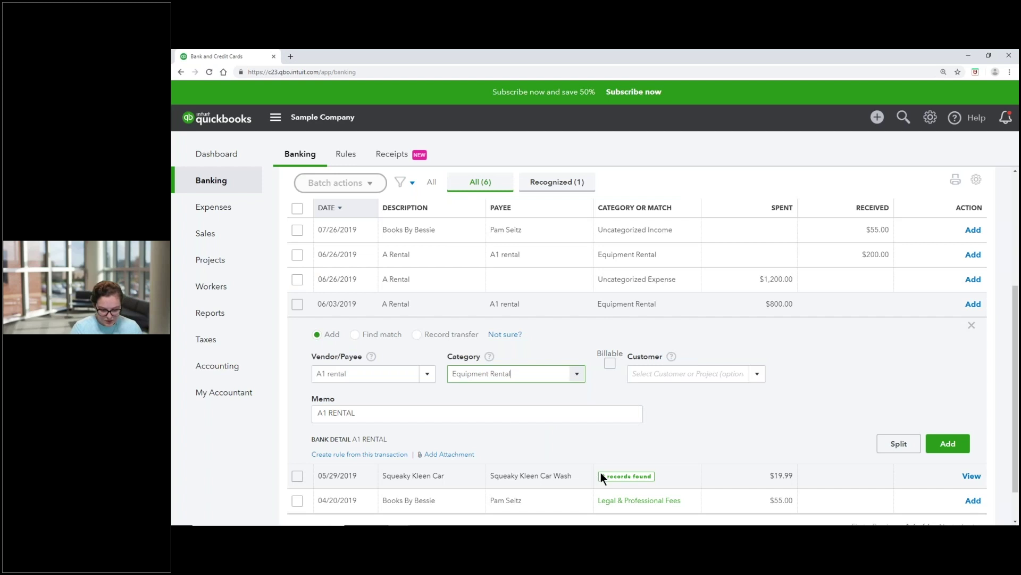
Add the $200.00, $1,200.00 and $800.00 A Rental transactions to the books and check the list of reviewed transactions
click(646, 285)
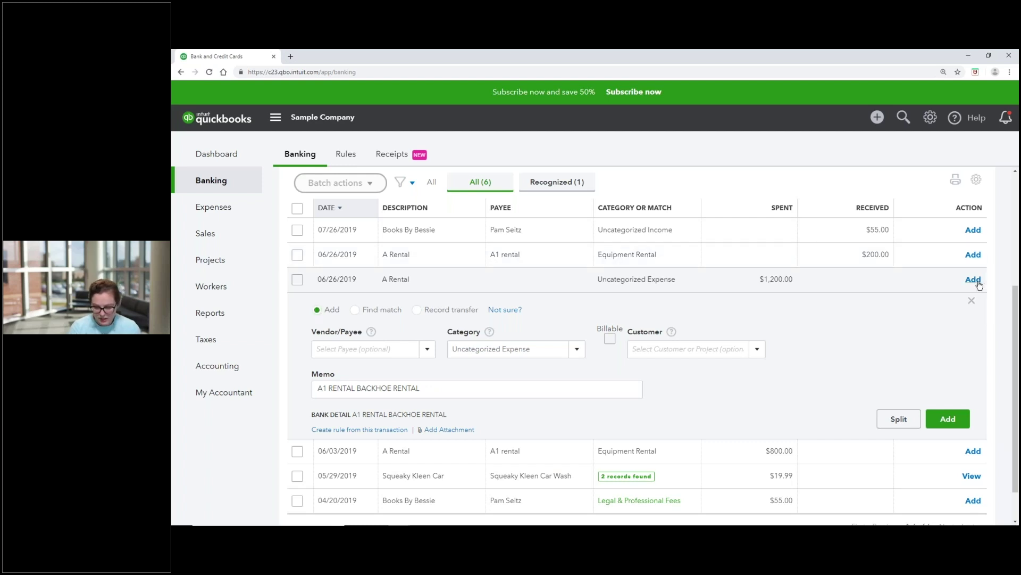
click(960, 418)
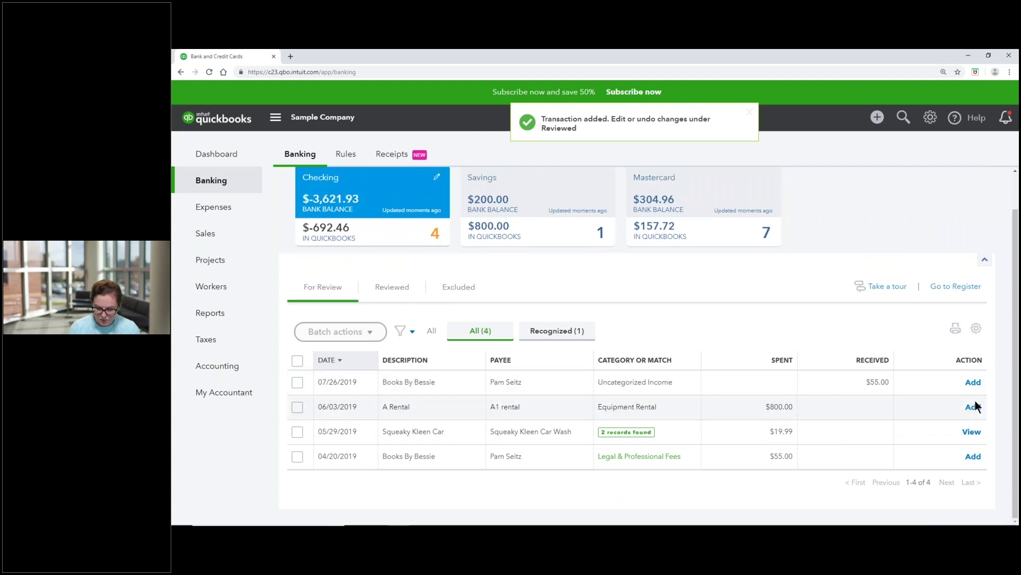
click(974, 408)
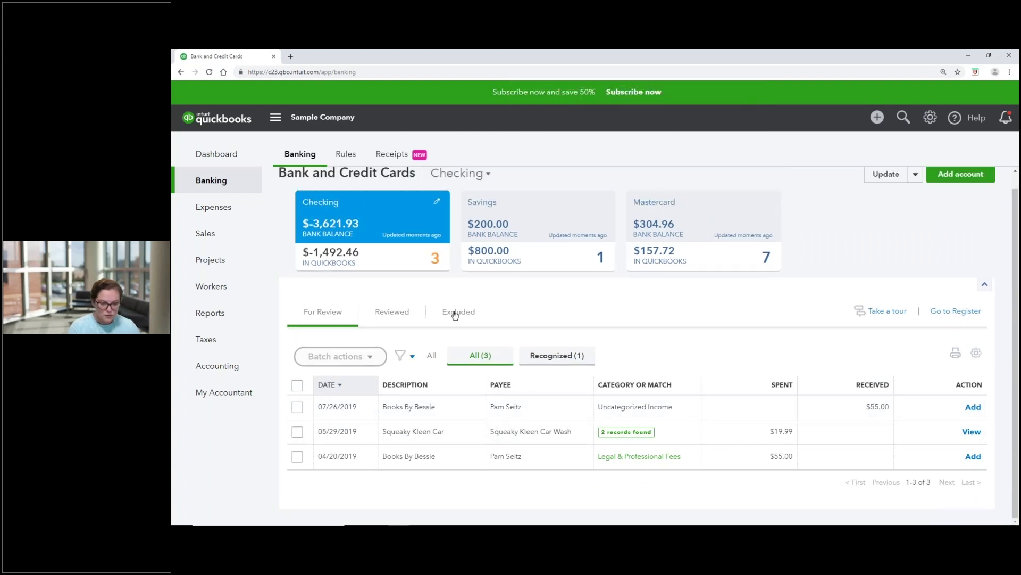
click(402, 314)
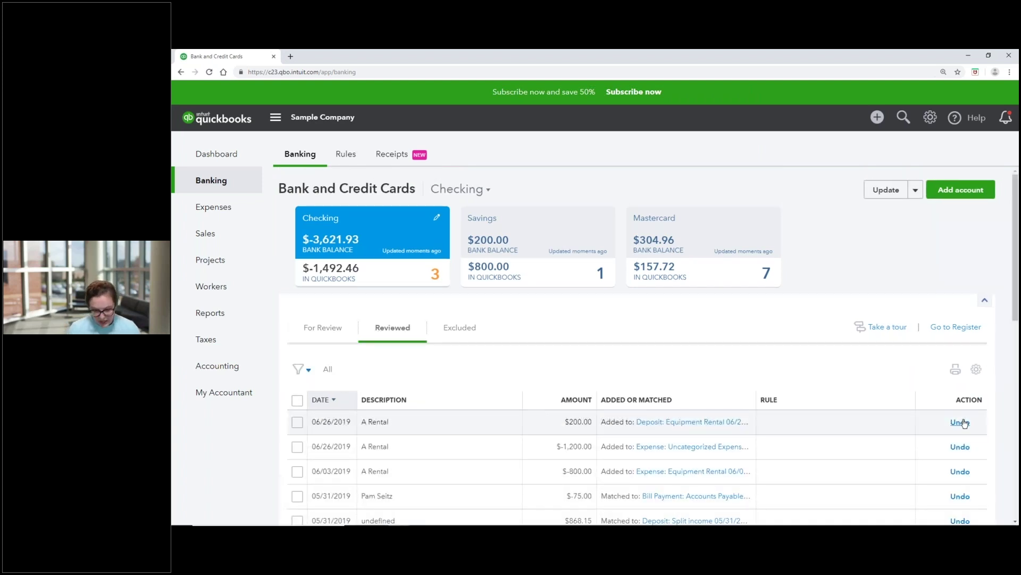
click(310, 331)
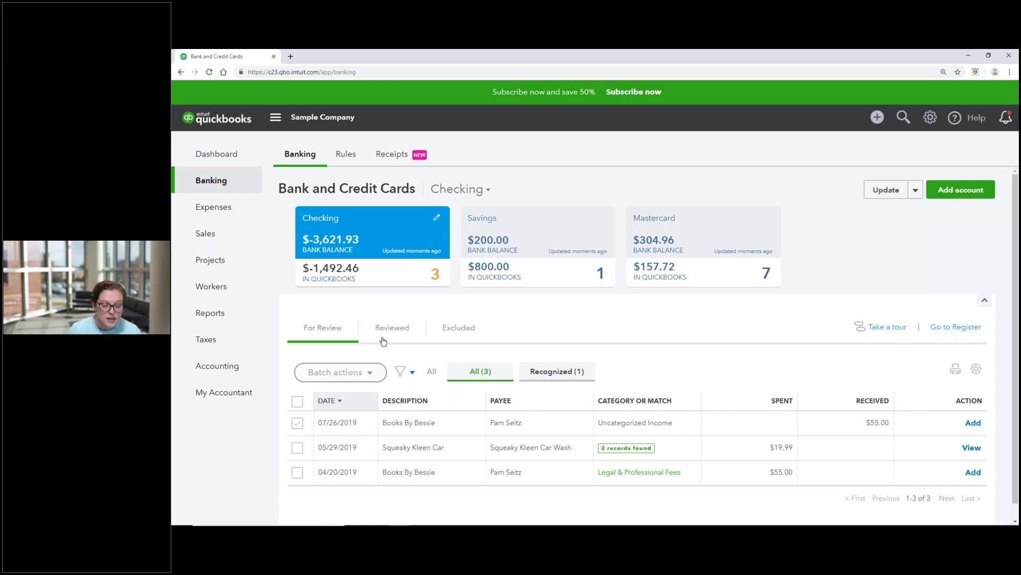
Exclude the 07/26/2019 Books By Bessie deposit of $55.00 and show the excluded transactions
scroll(468, 427, down, 1)
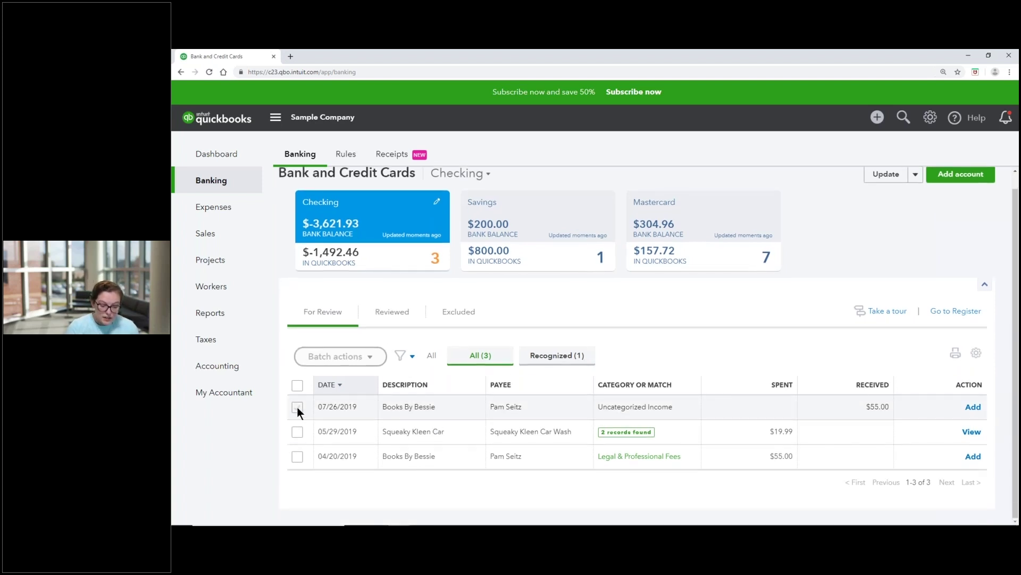
click(297, 407)
click(338, 356)
click(327, 399)
click(468, 327)
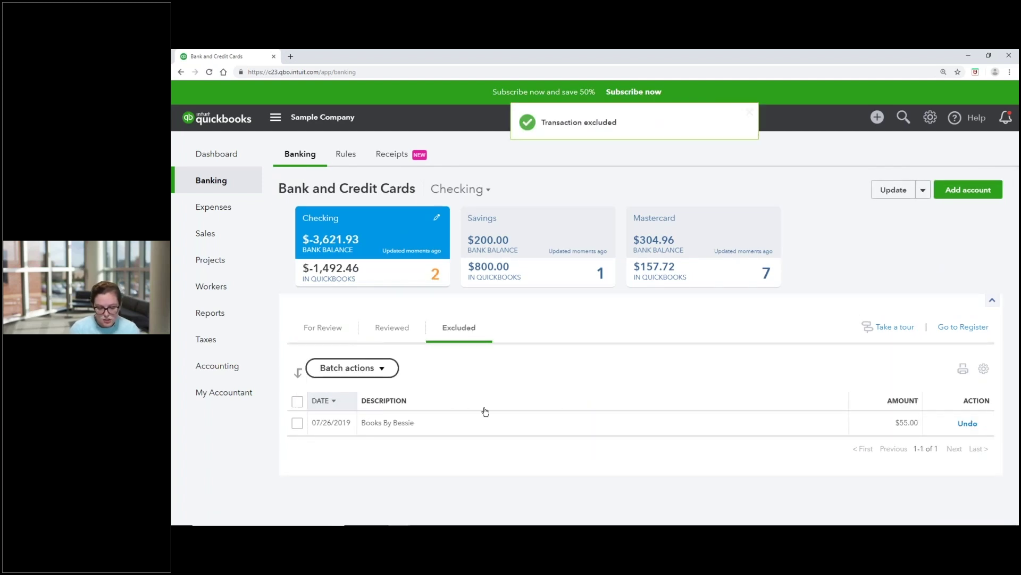
Undo the exclusion of the 07/26/2019 Books By Bessie deposit
click(297, 423)
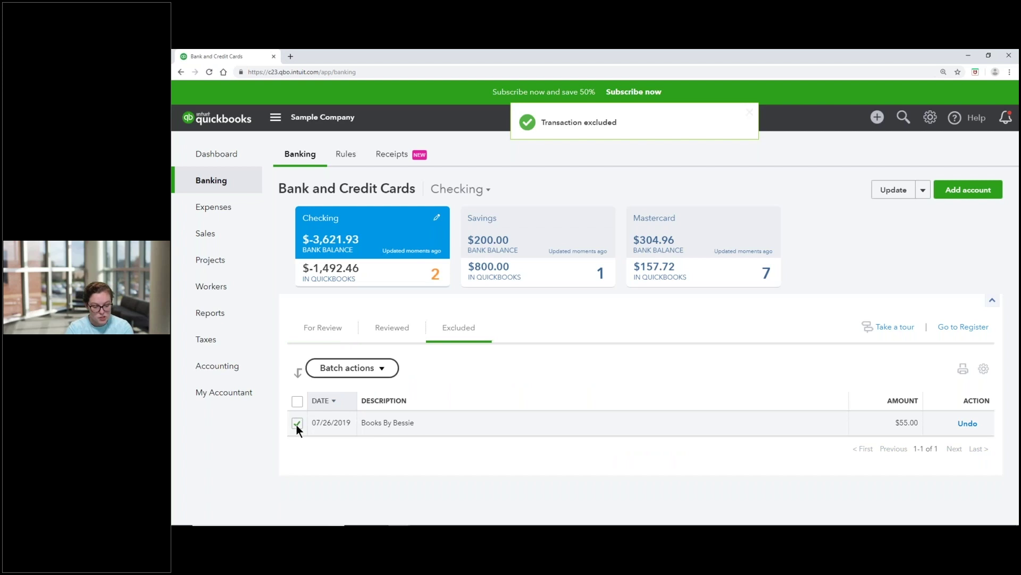
click(350, 372)
click(326, 397)
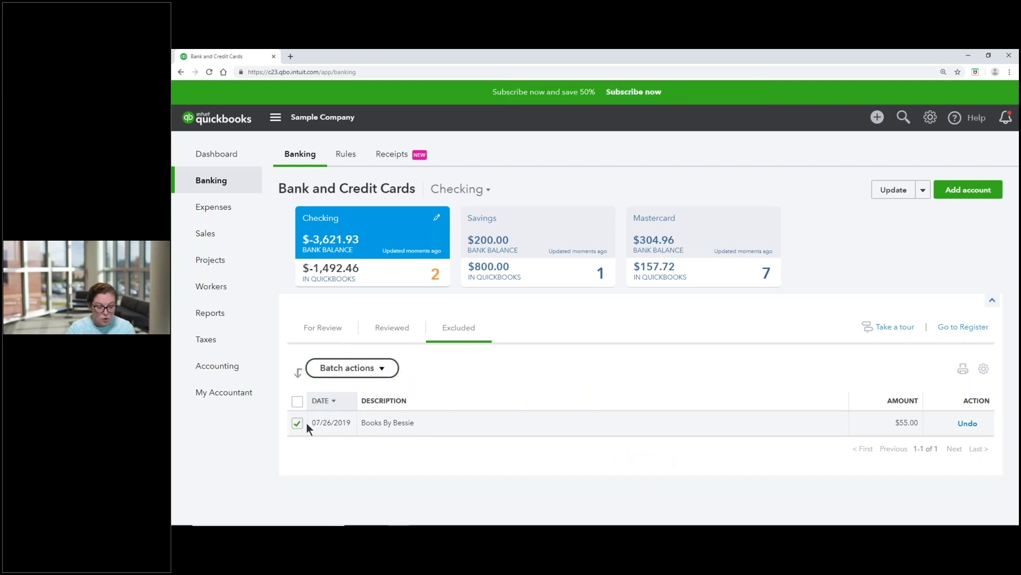
click(968, 423)
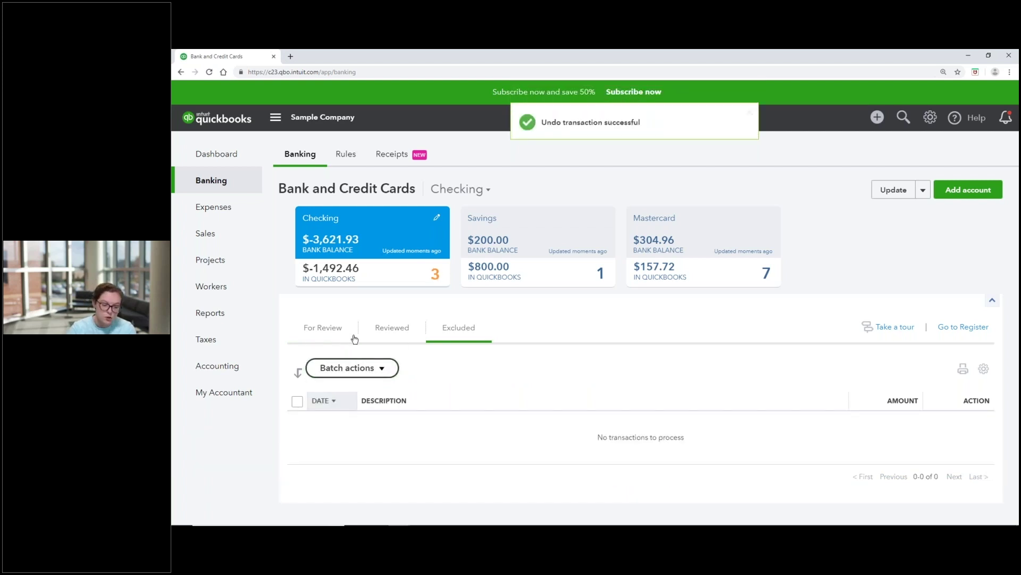
Return to the transactions for review and add the 04/20/2019 Books By Bessie expense of $55.00 under Legal & Professional Fees
click(354, 339)
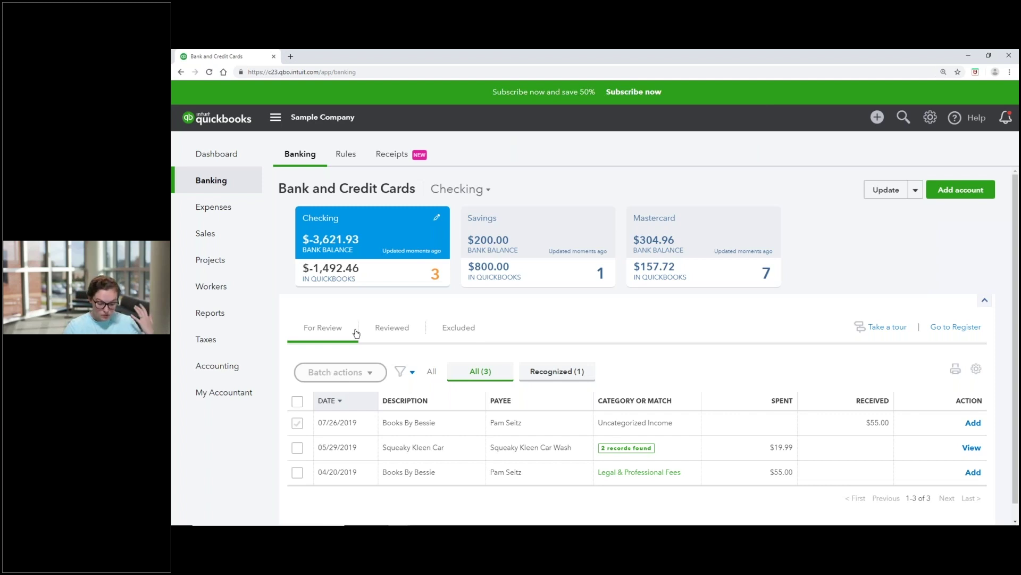
click(299, 469)
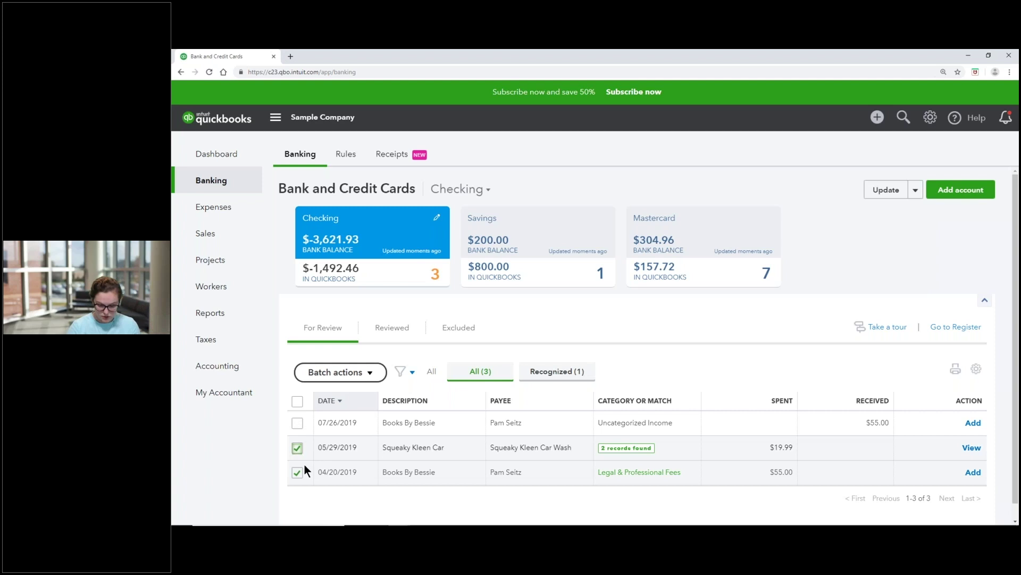
click(973, 472)
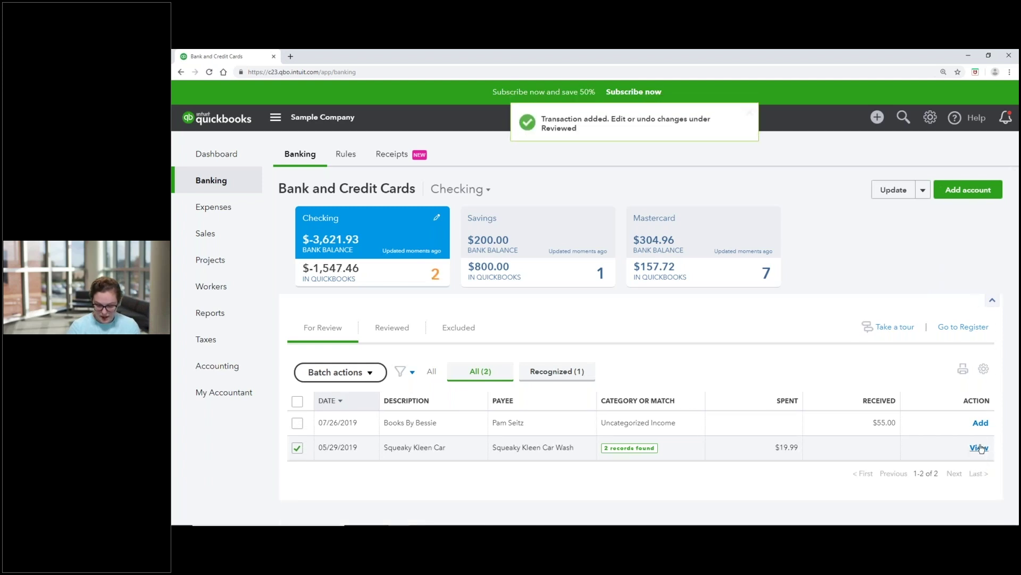
Match the 05/29/2019 Squeaky Kleen Car expense of $19.99 to the Cash Purch record dated 05/22/2019
click(979, 447)
scroll(407, 478, down, 2)
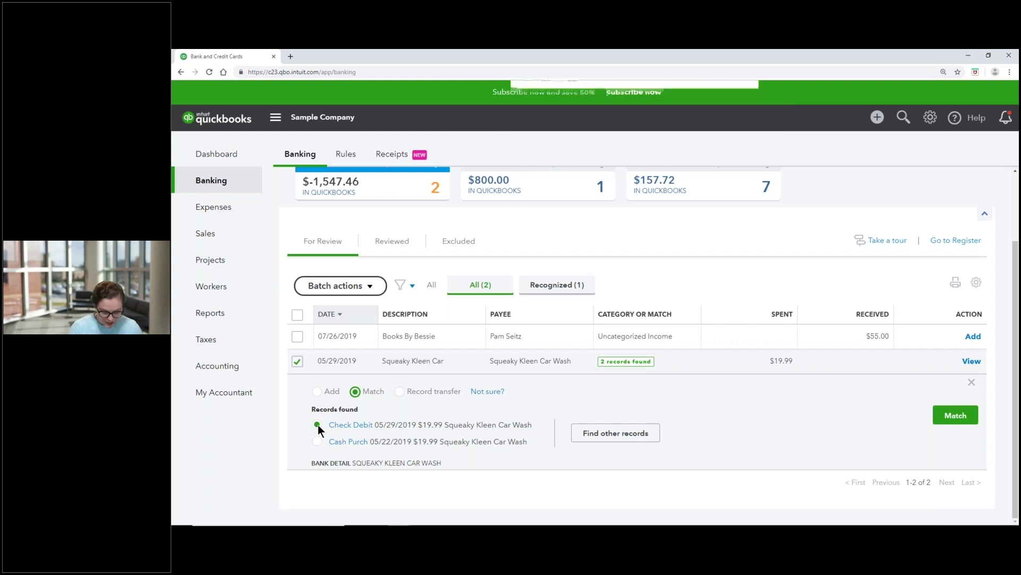
click(322, 442)
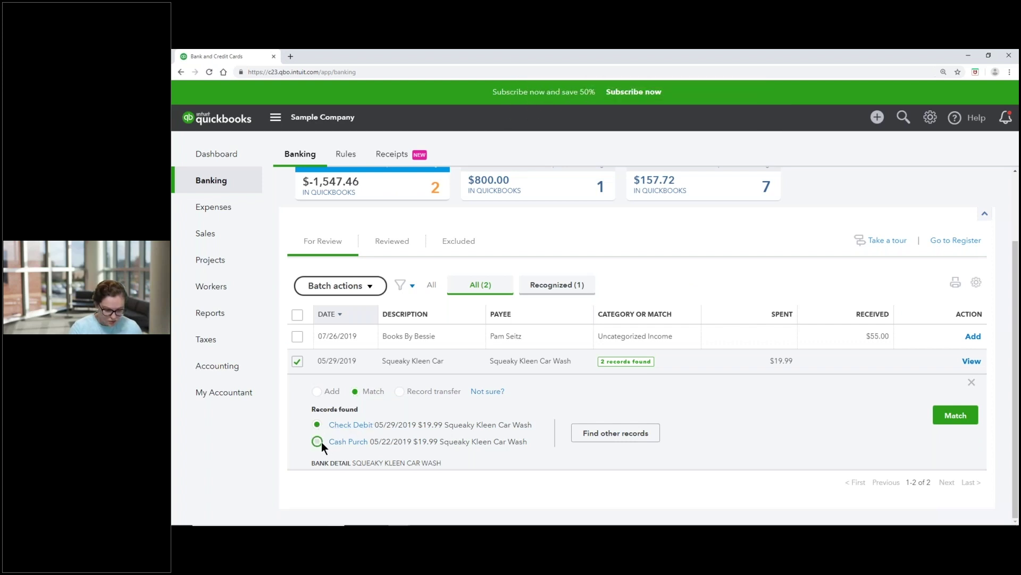
click(954, 420)
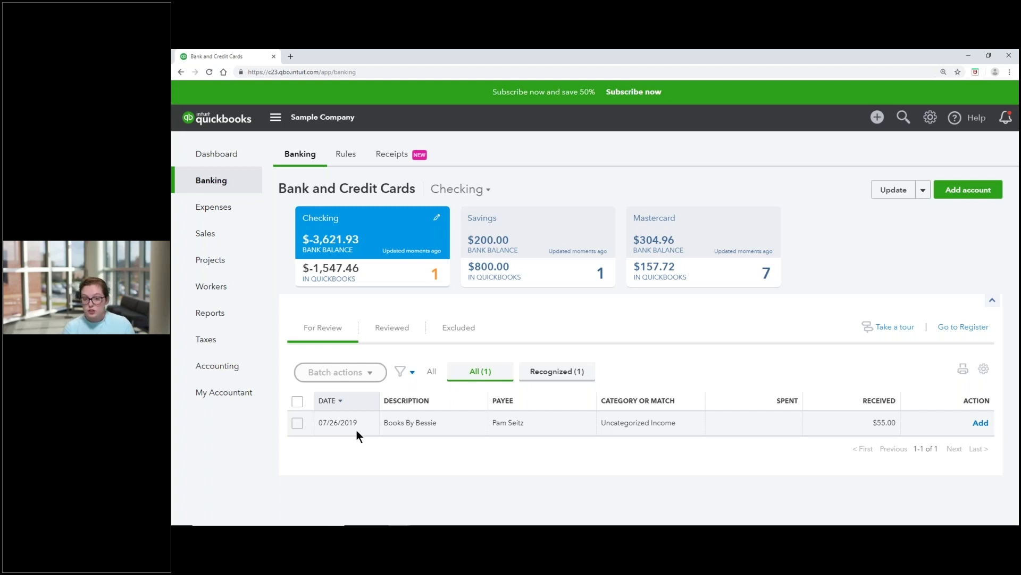
click(289, 53)
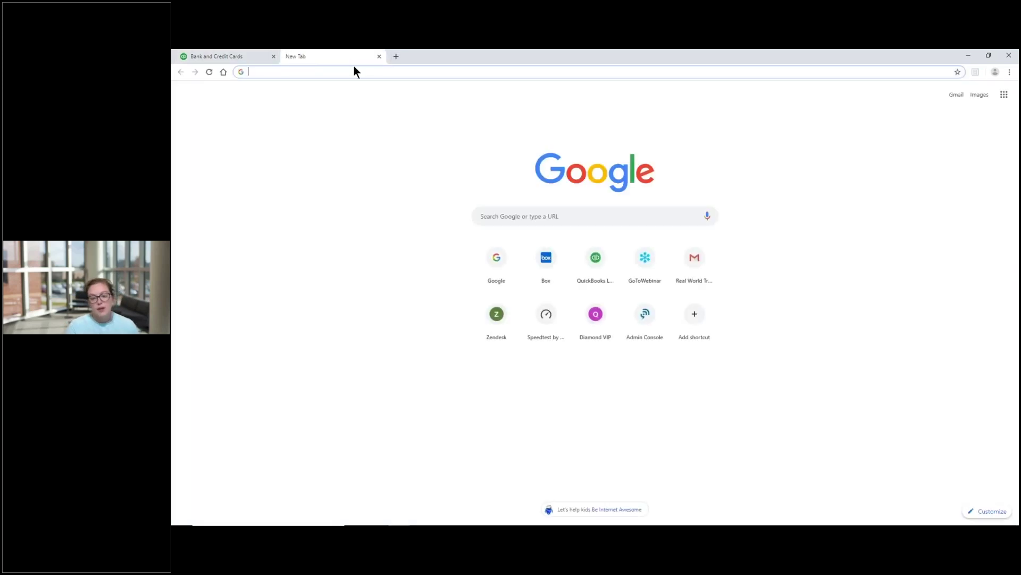
click(379, 56)
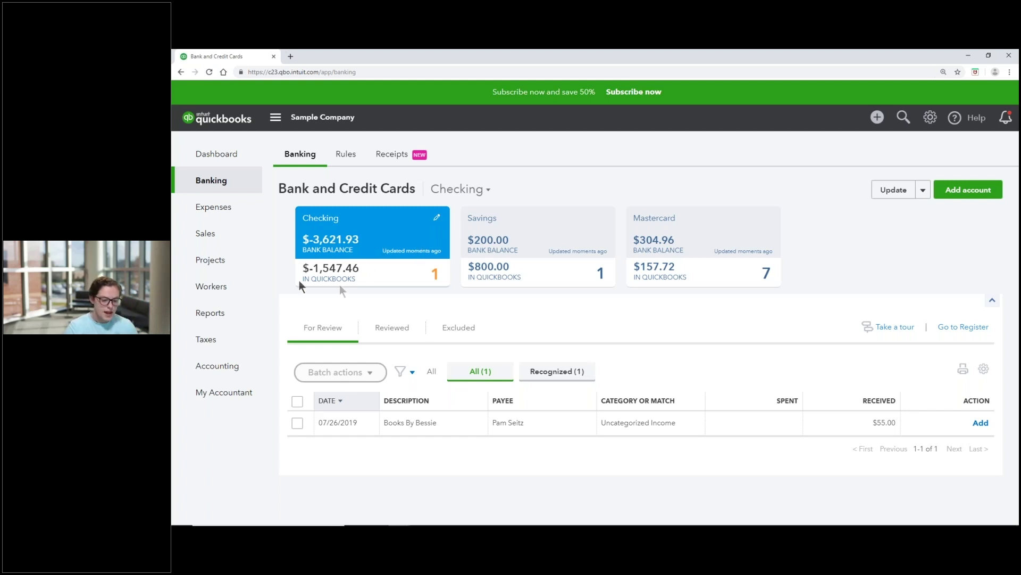
Open the Reconcile page and get started with reconciling the books to the bank records
mouse_move(213, 366)
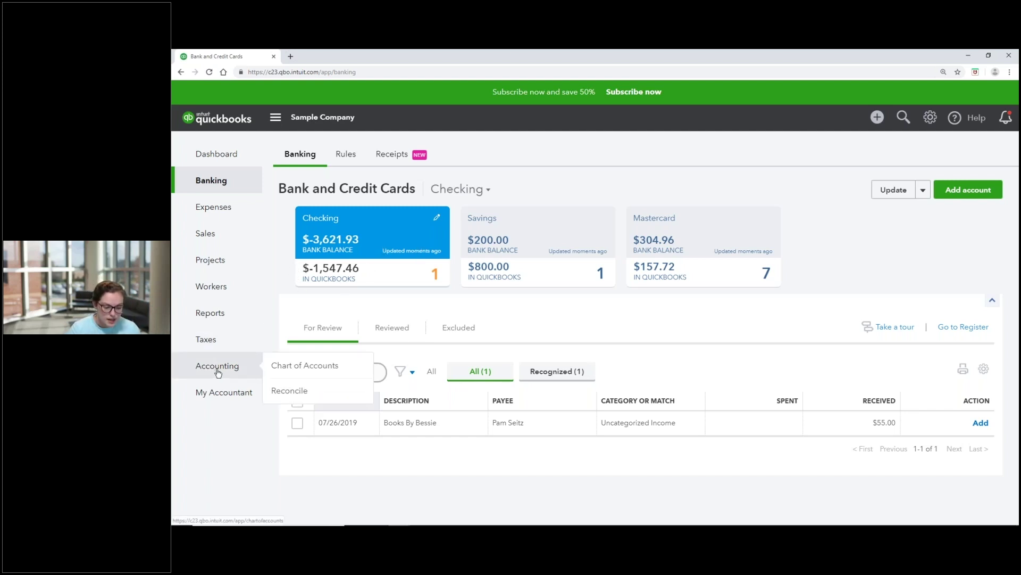
click(299, 390)
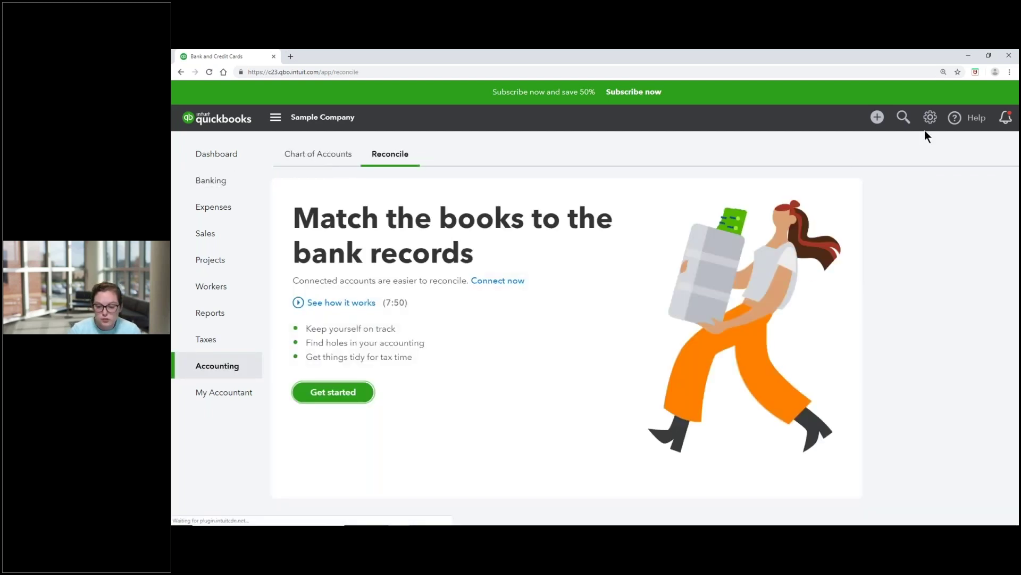
click(930, 121)
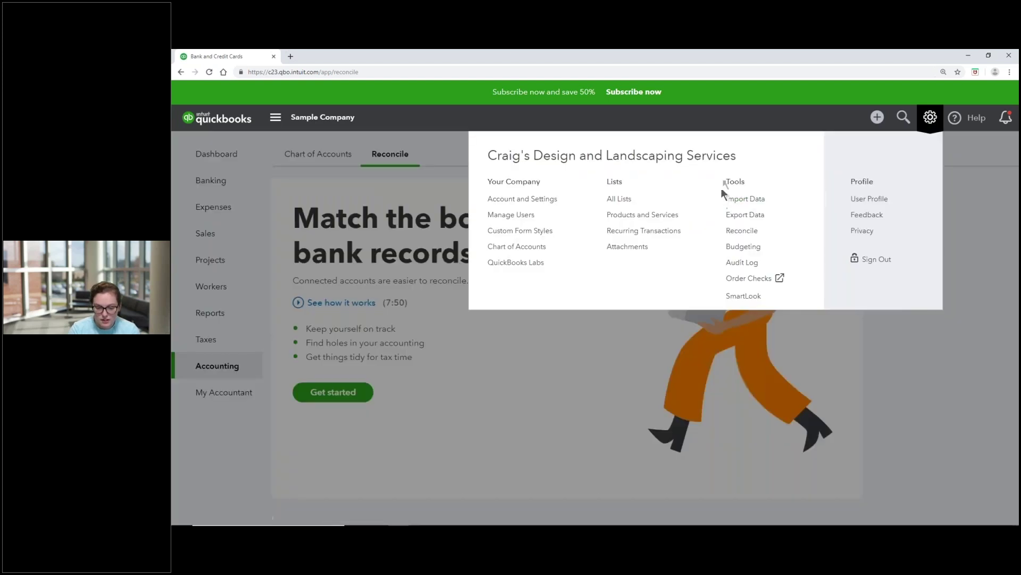
click(740, 232)
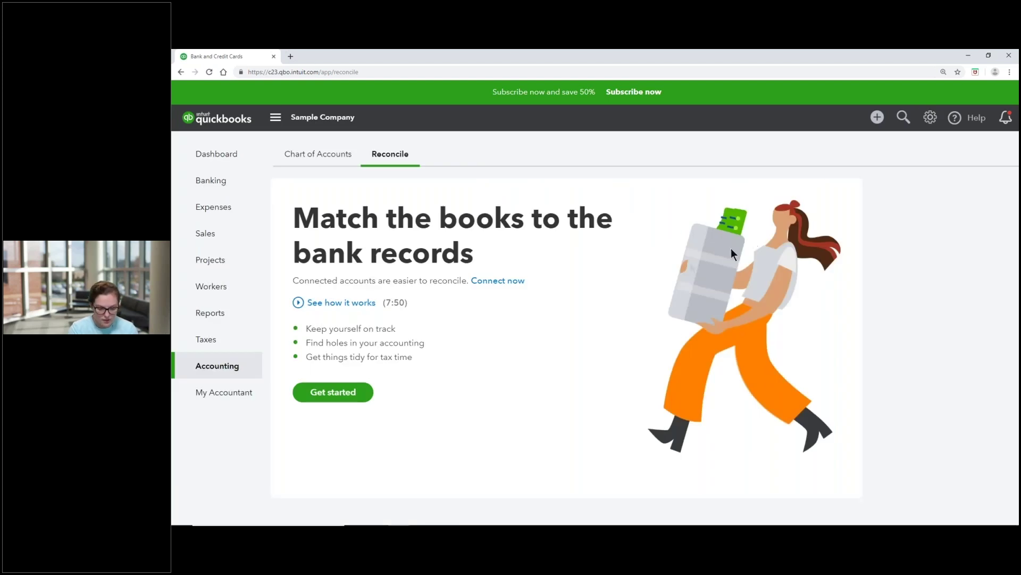
click(341, 403)
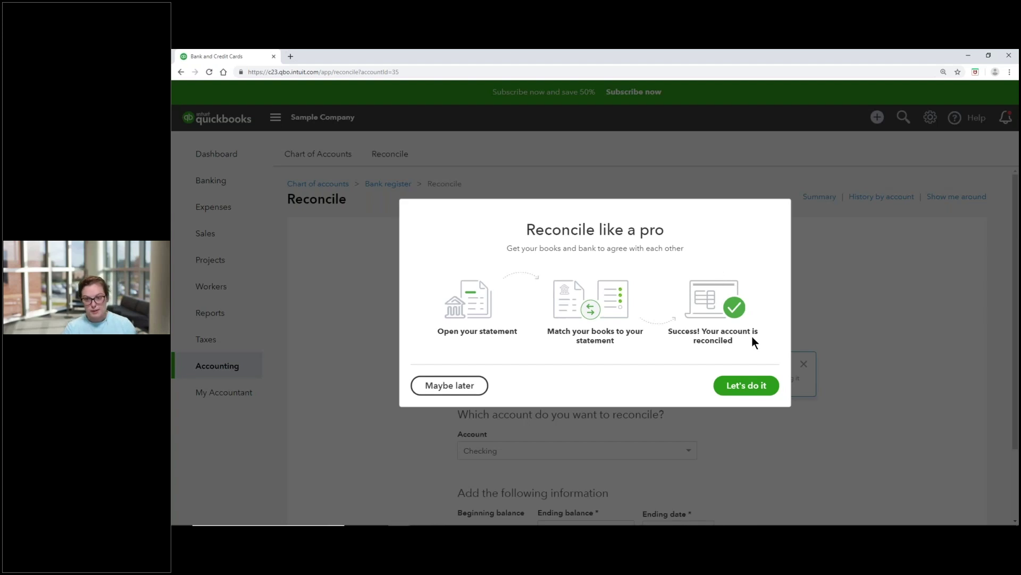
Begin the reconciliation from the introduction and dismiss the new-features notice and the guidance tips
click(747, 389)
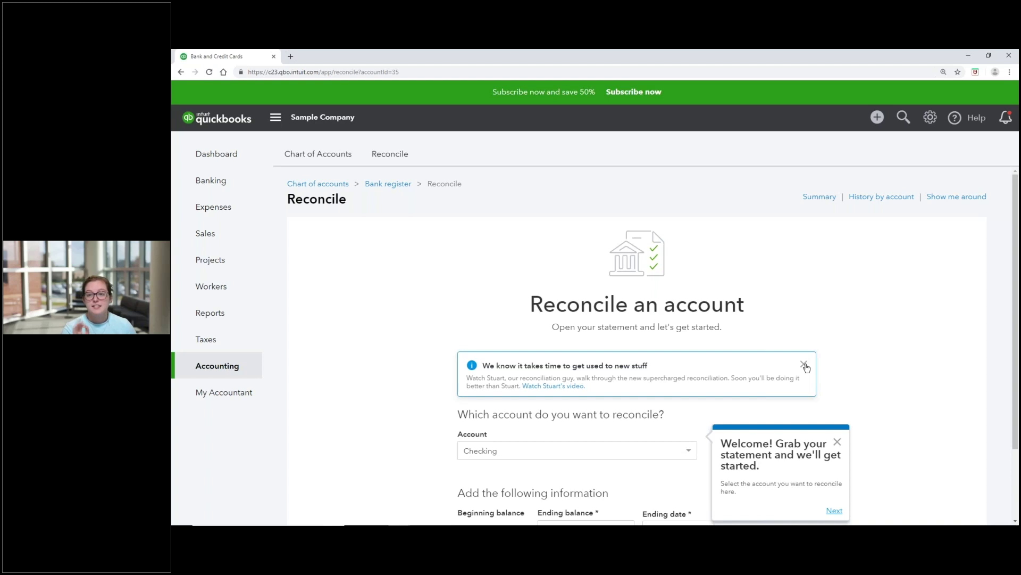
click(838, 441)
click(803, 366)
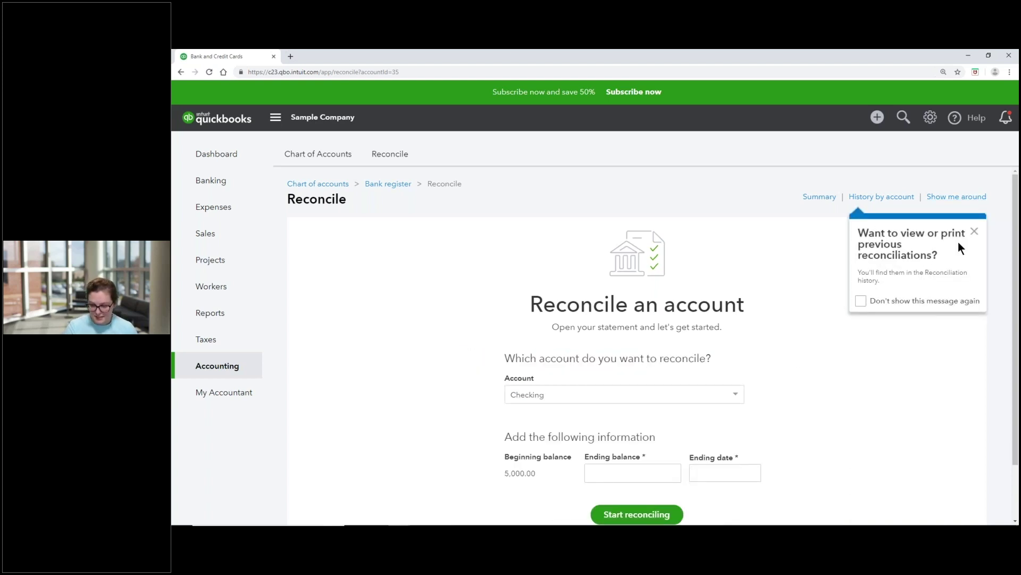
double_click(975, 234)
click(975, 233)
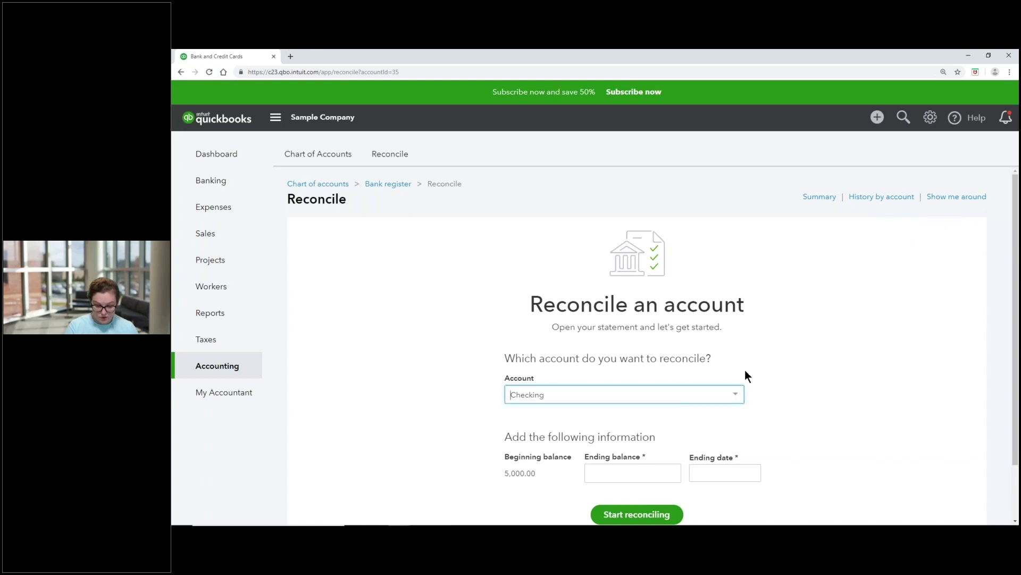
Choose Checking as the account to reconcile and dismiss the tip about previous reconciliations
scroll(748, 369, down, 1)
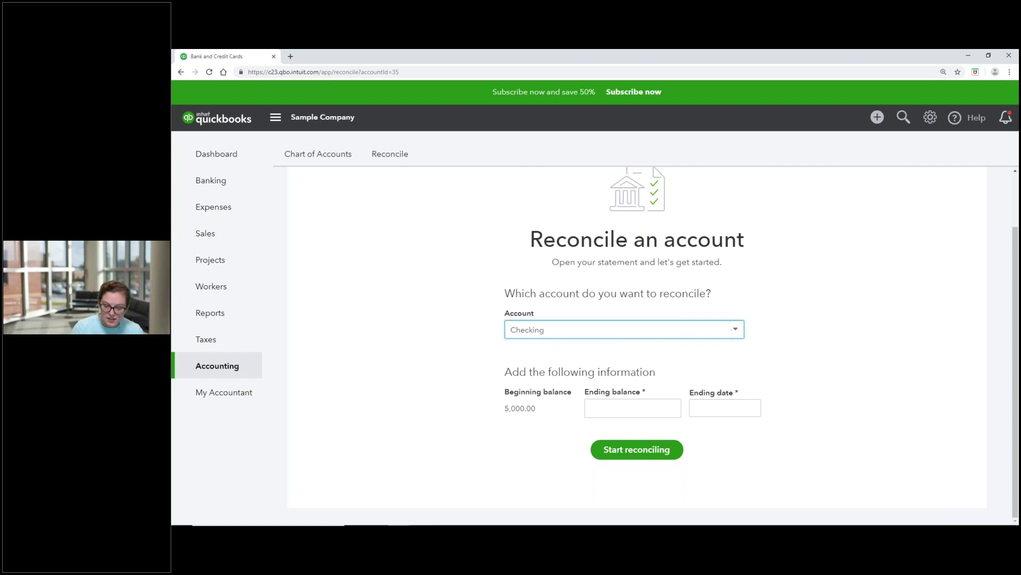
click(737, 335)
click(529, 349)
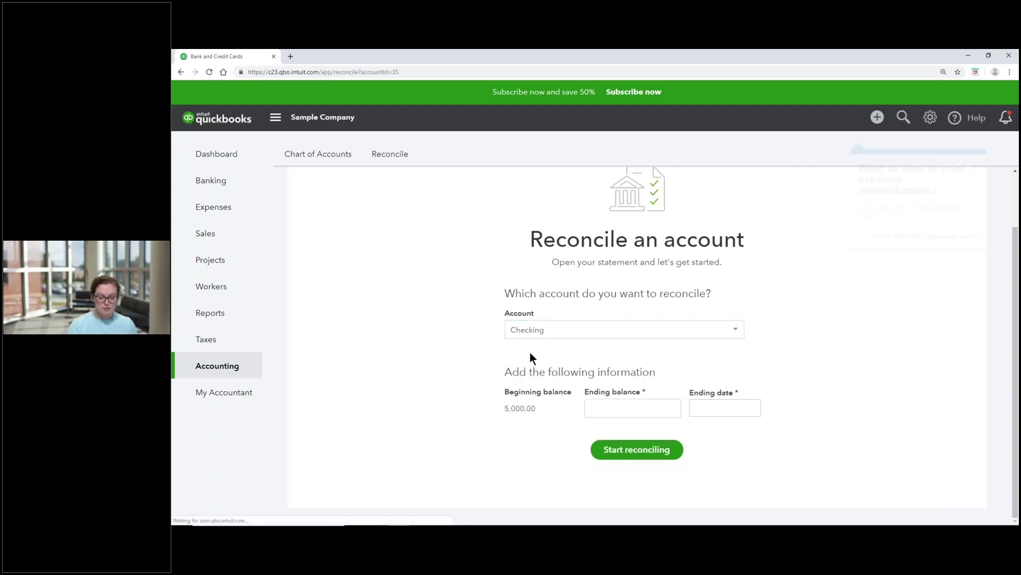
click(975, 168)
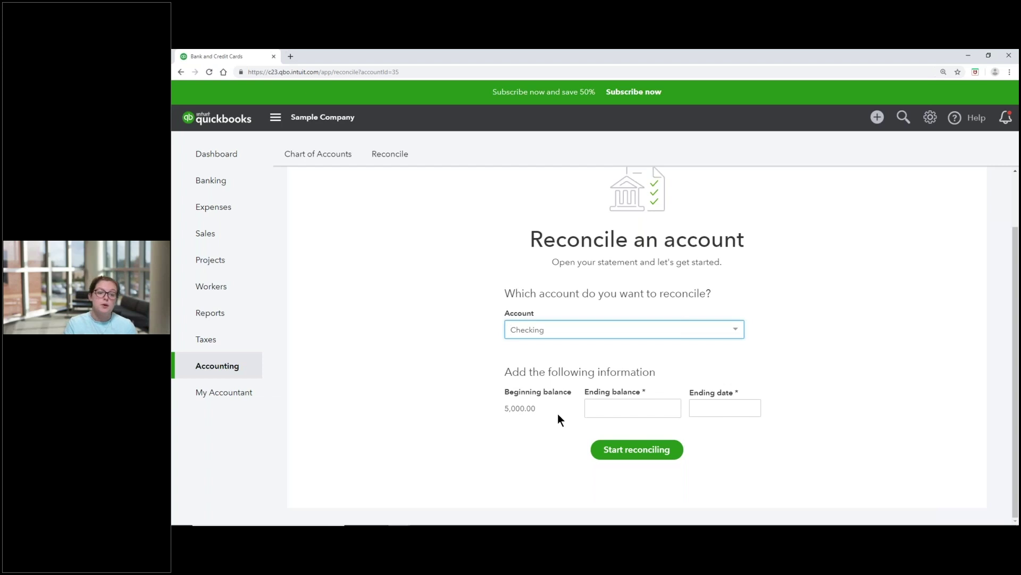
Enter an ending balance of 407.63 and an ending date of 05/31/2019, and start reconciling the Checking account
click(596, 411)
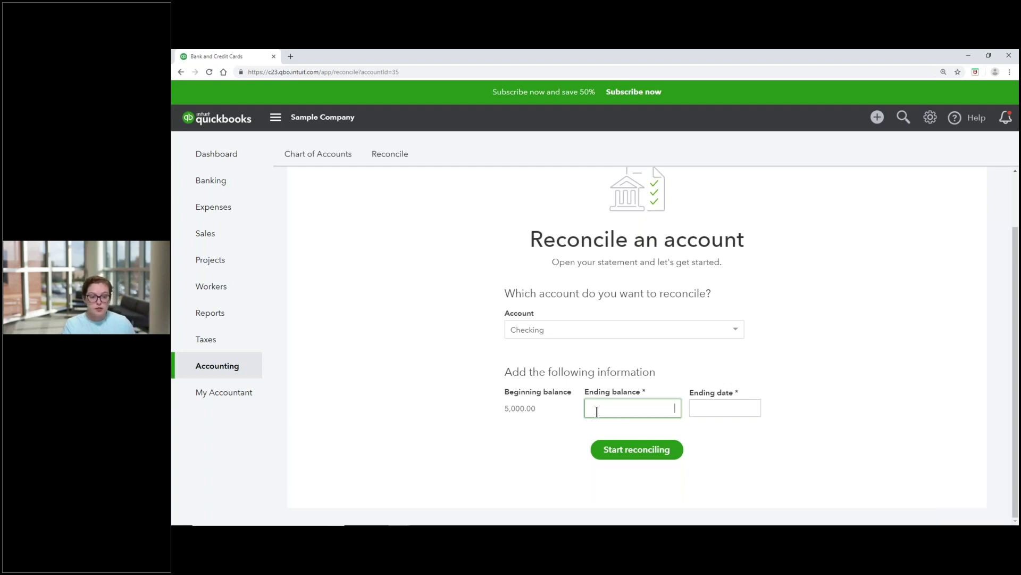
text(407.63)
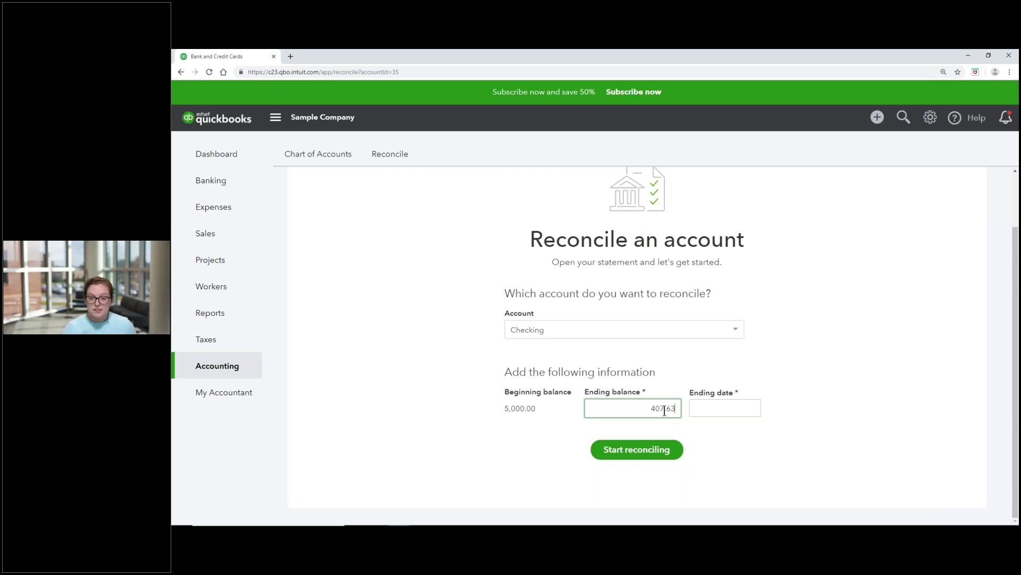
click(716, 410)
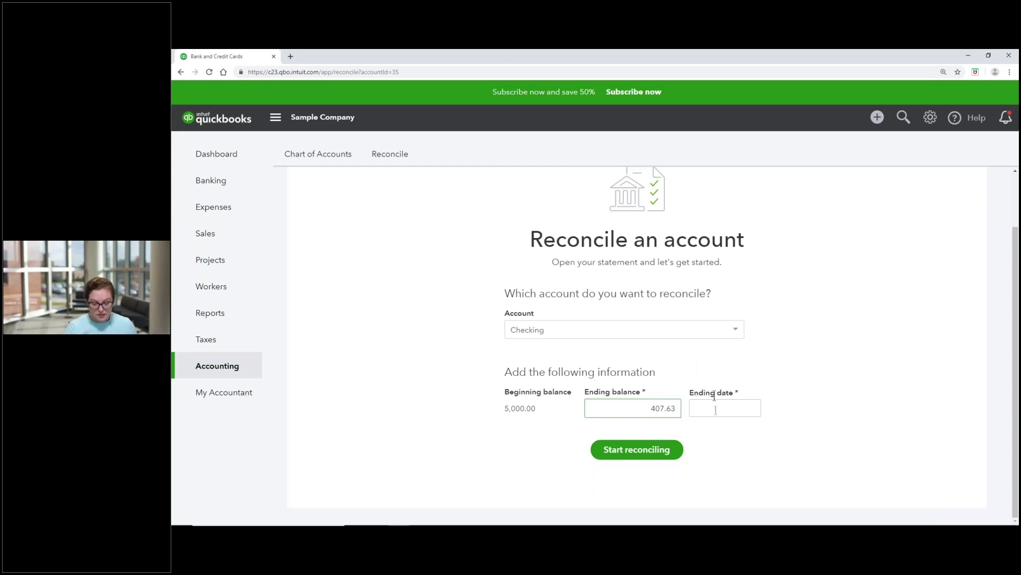
text(05/31/2)
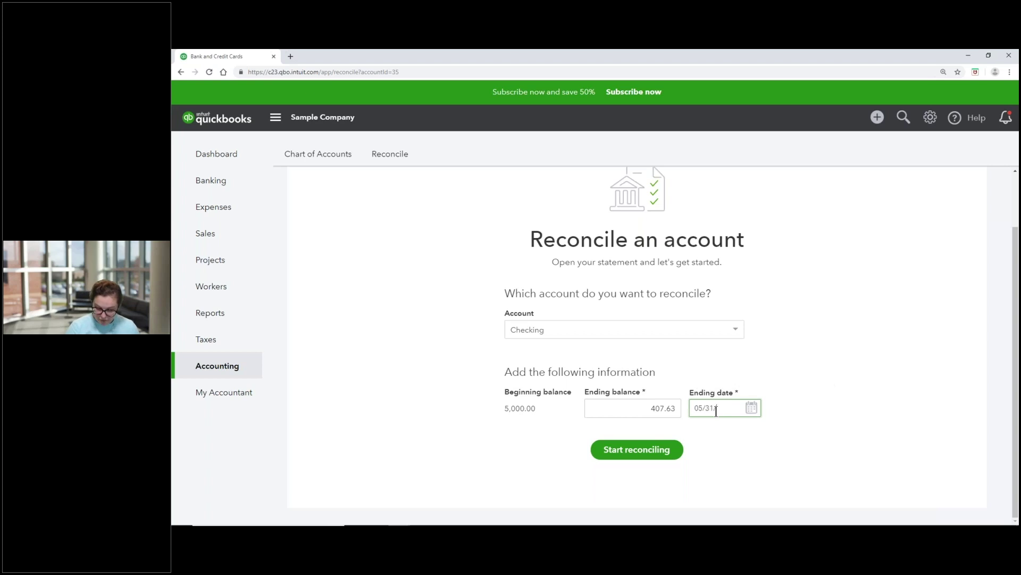
text(019)
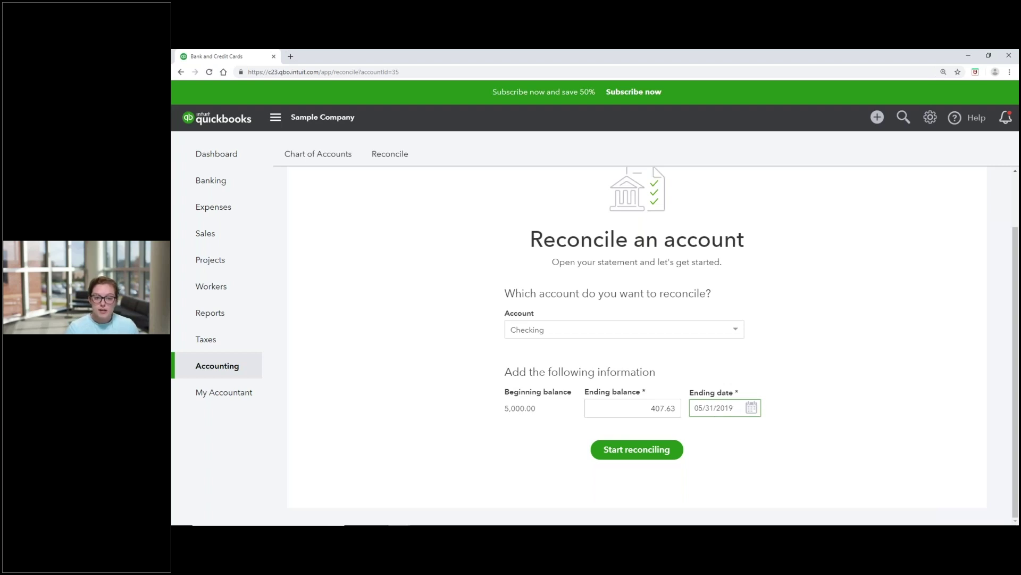
click(626, 449)
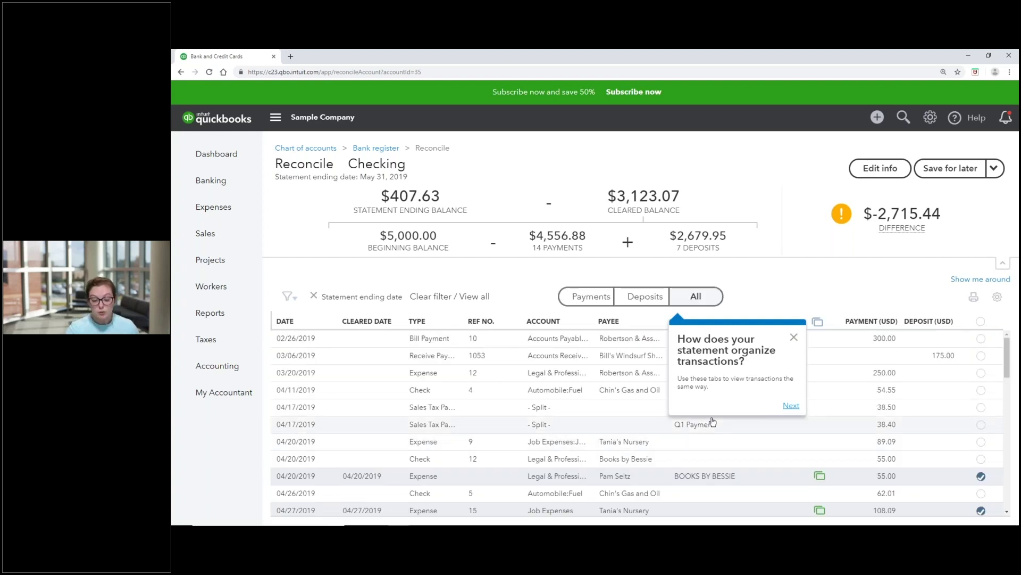
Dismiss the guidance tips on the reconciliation page and collapse the balance summary to enlarge the transaction list
click(795, 338)
click(857, 324)
click(971, 274)
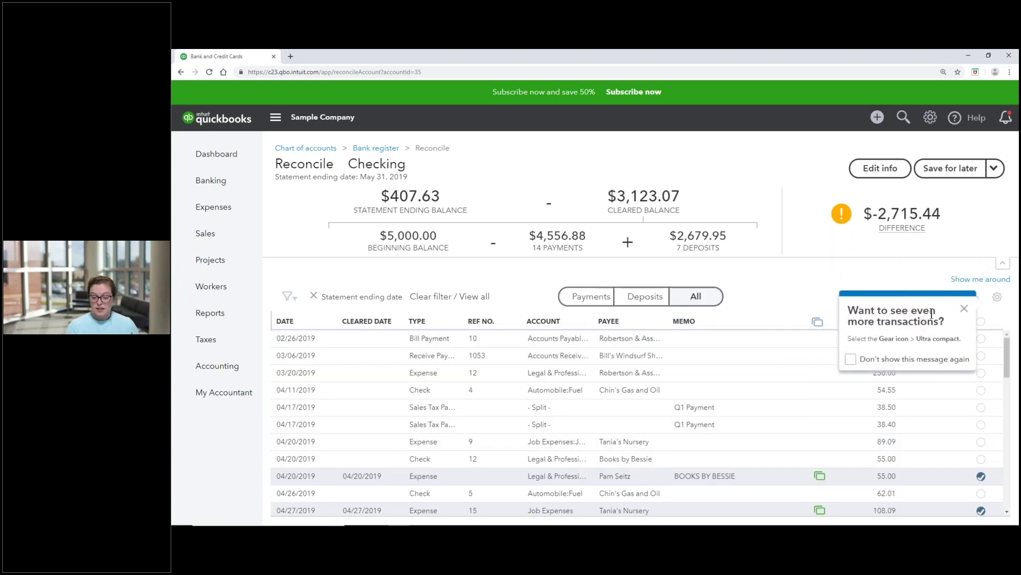
click(964, 309)
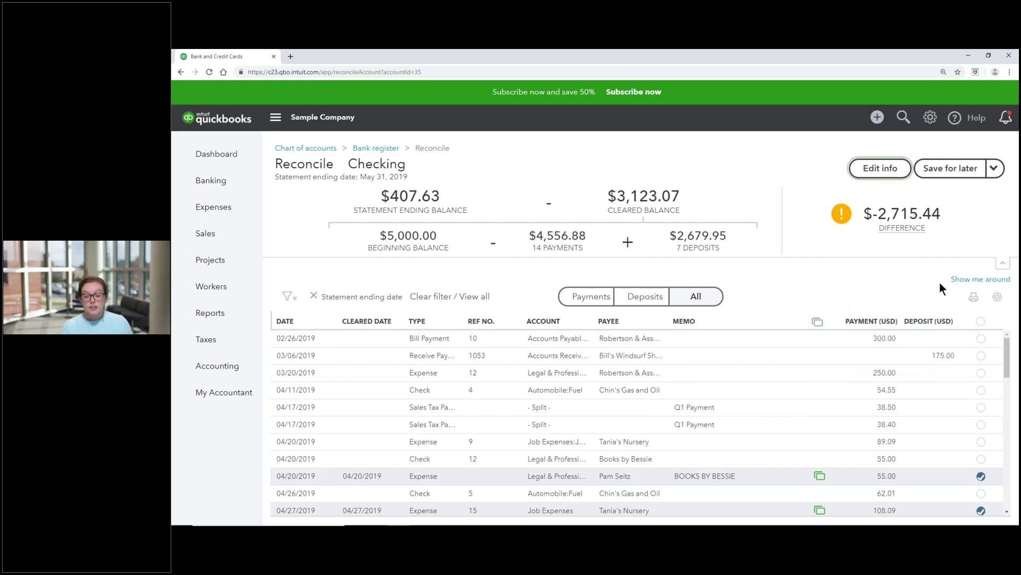
click(1002, 266)
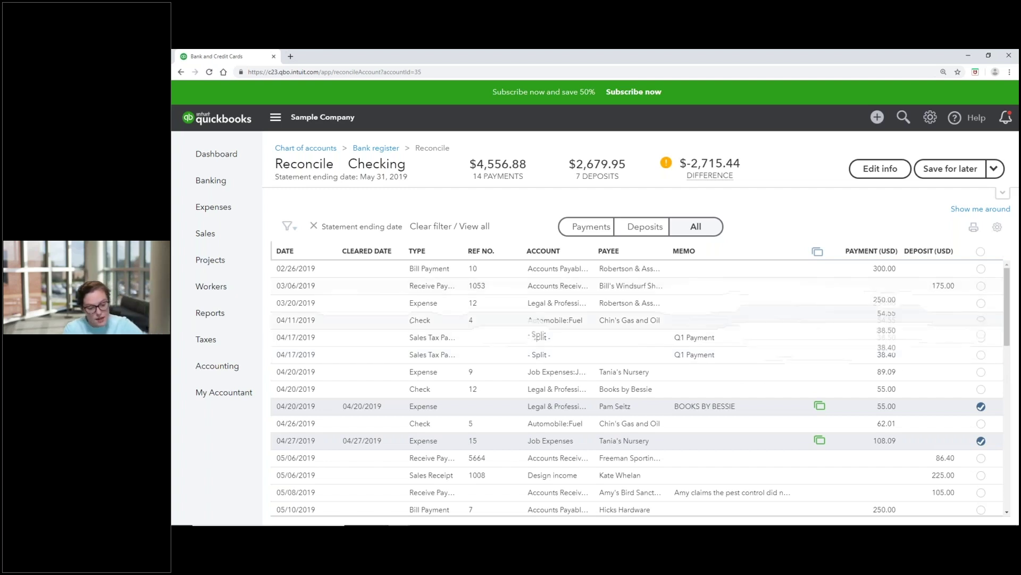
Mark the first five transactions as cleared, from the 02/26/2019 bill payment of 300.00 through the 04/17/2019 sales tax payment of 38.50
click(983, 272)
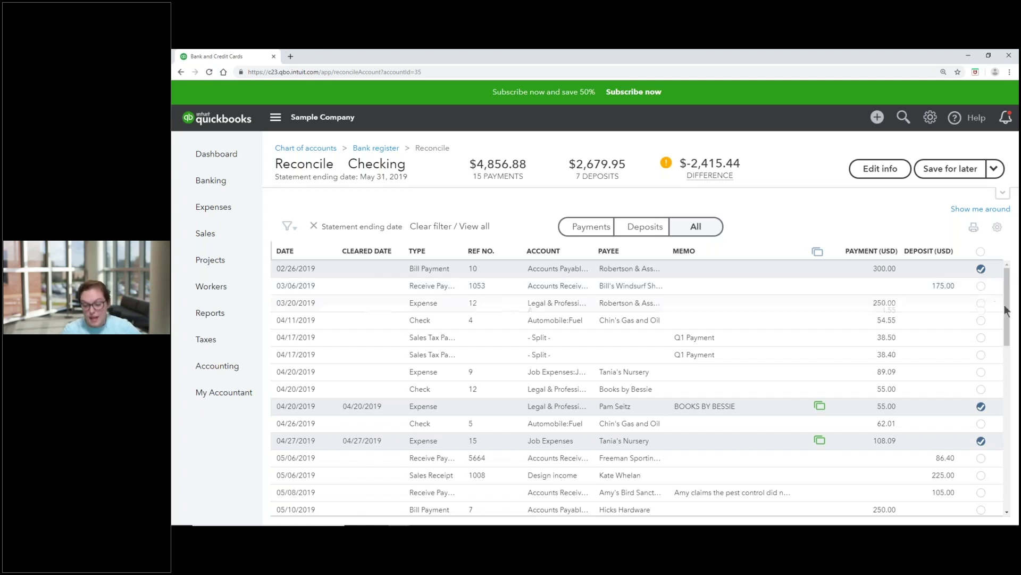
click(983, 287)
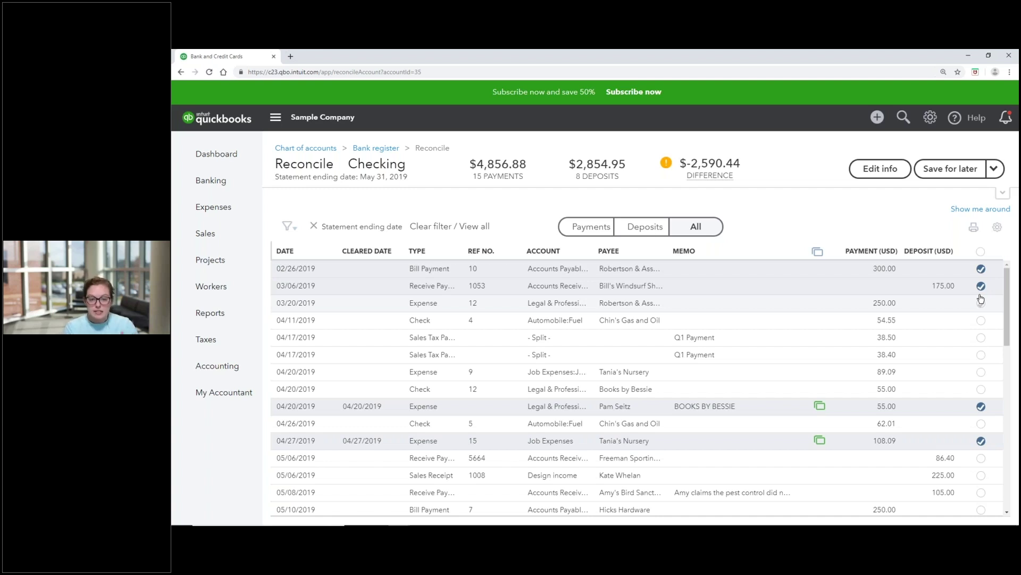
click(981, 302)
click(981, 319)
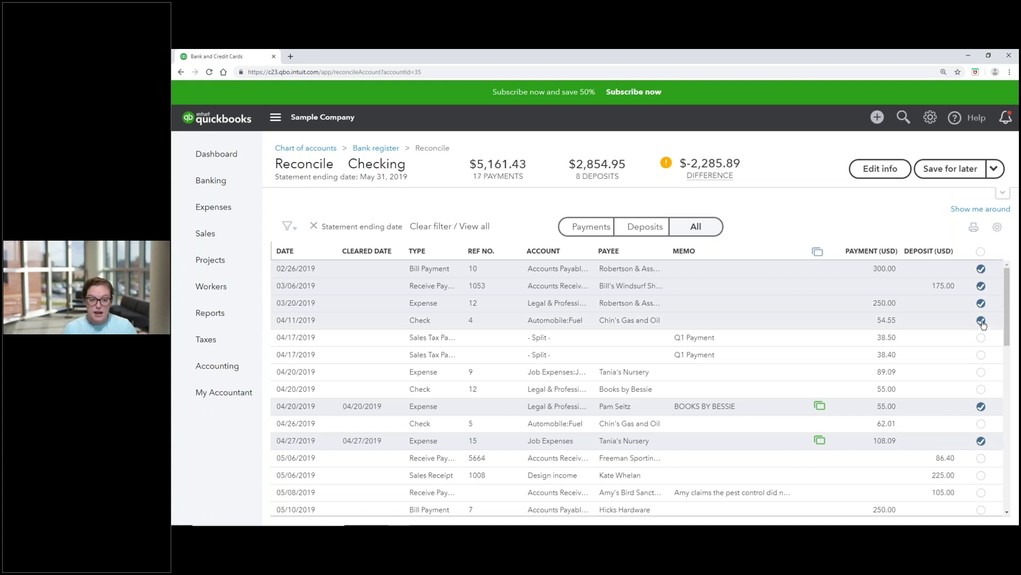
click(981, 337)
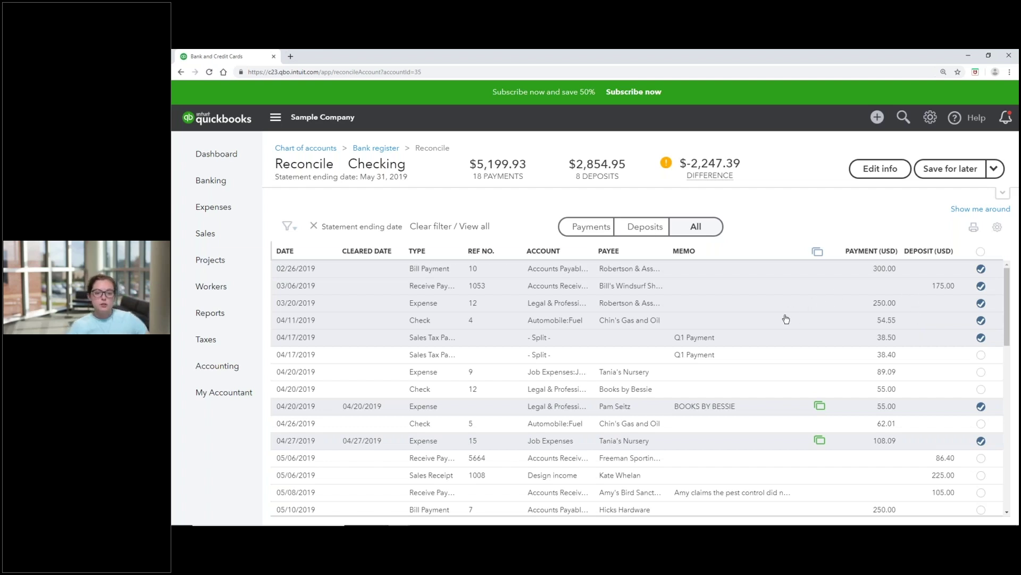
Look over the transaction types that can be created for entries missing from the reconciliation list, without creating any
scroll(782, 308, down, 2)
scroll(759, 314, up, 2)
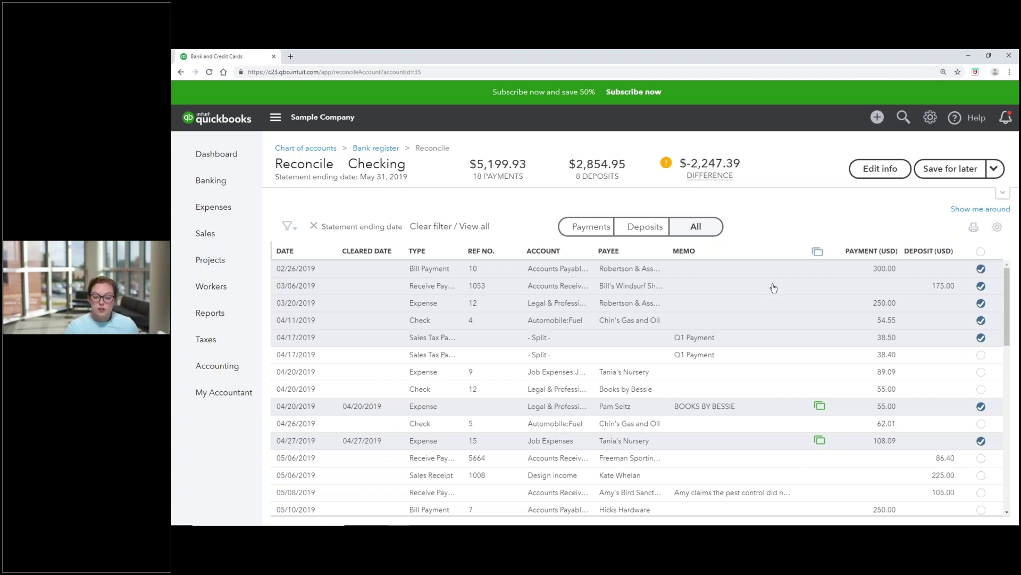
click(878, 117)
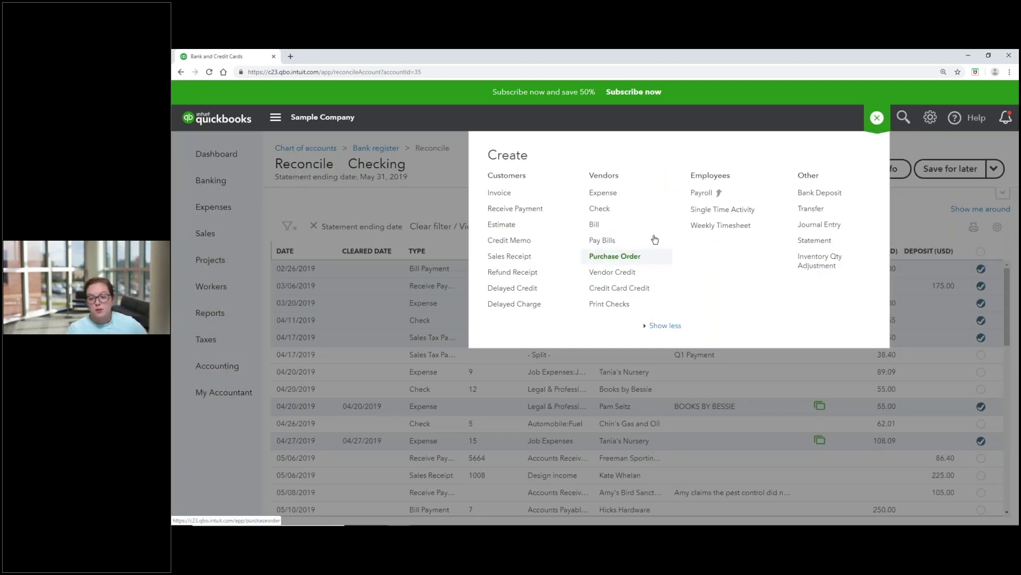
click(915, 213)
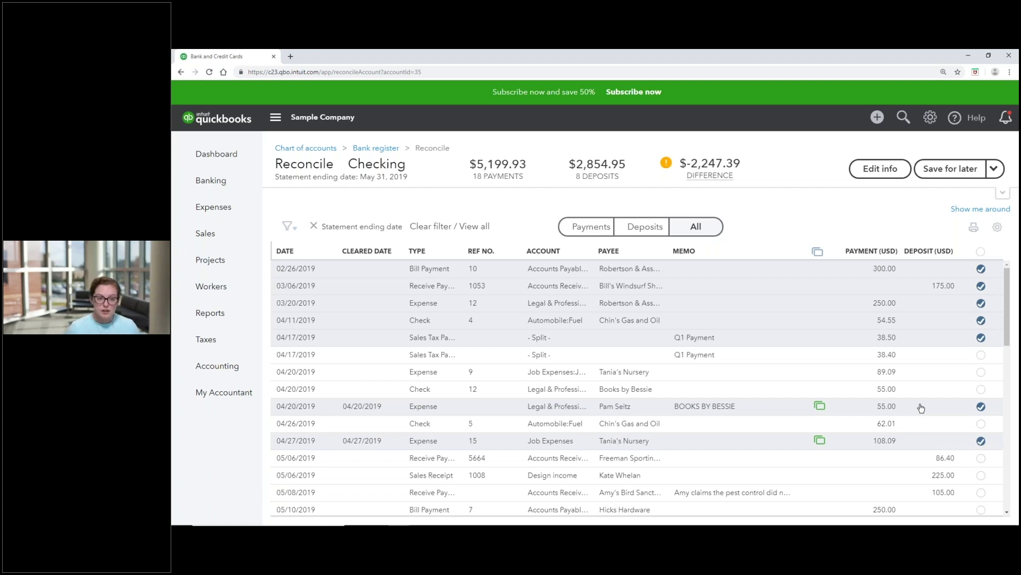
Inspect the 05/06/2019 Freeman Sporting Goods payment with reference 5664 in its full form and close it without changes
click(881, 356)
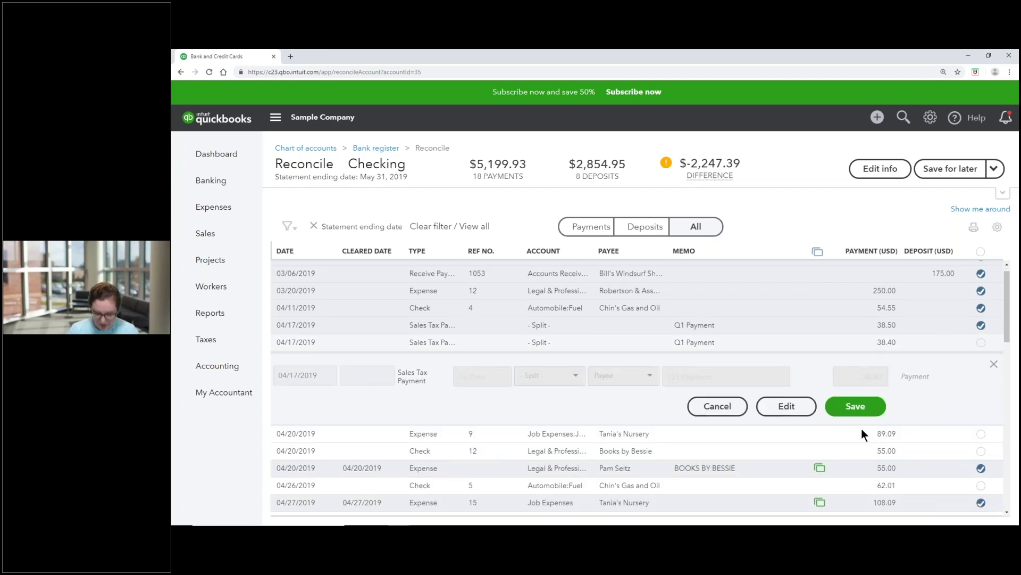
click(855, 405)
click(855, 456)
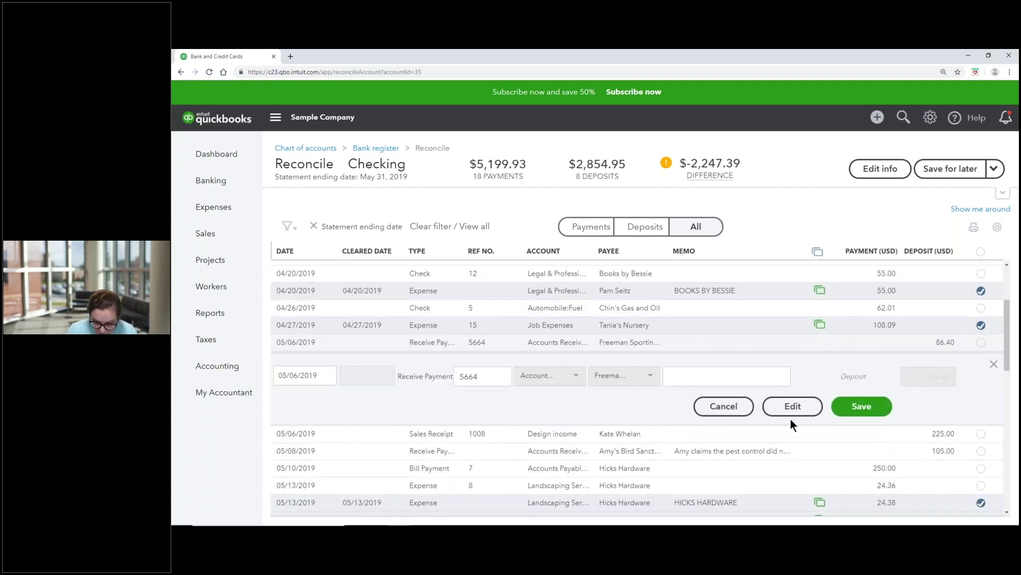
click(727, 371)
scroll(727, 370, down, 1)
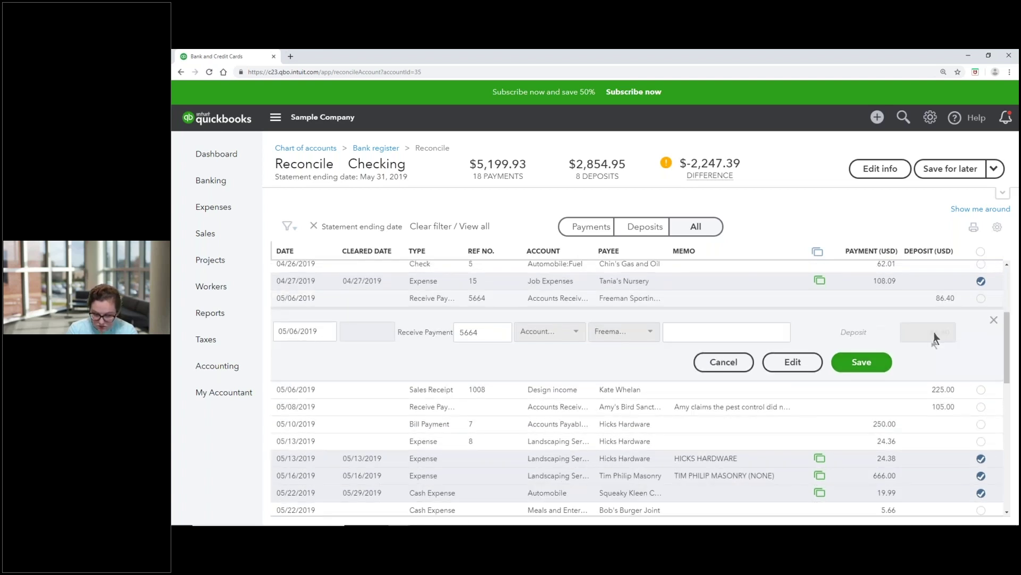
click(801, 365)
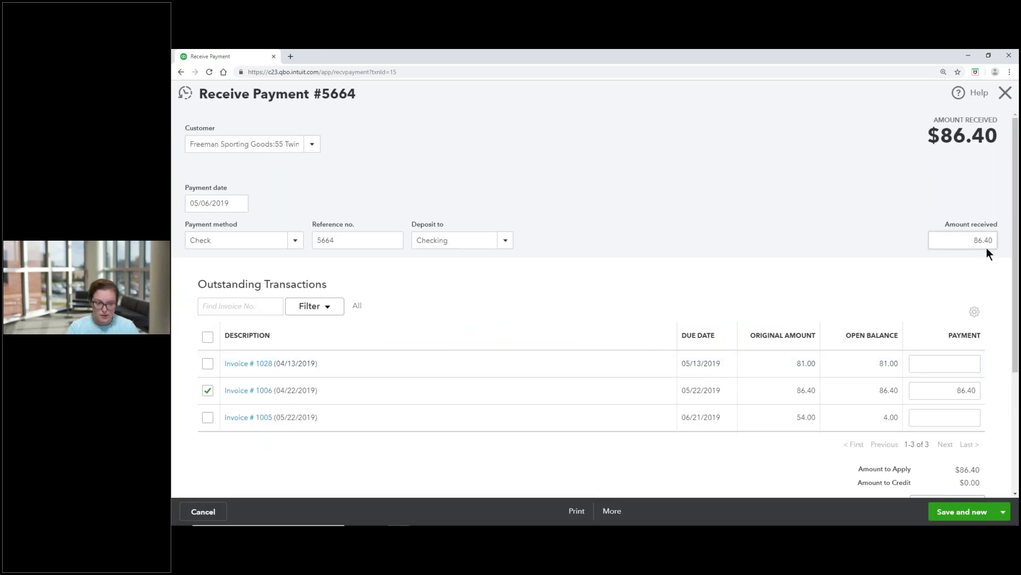
click(1006, 93)
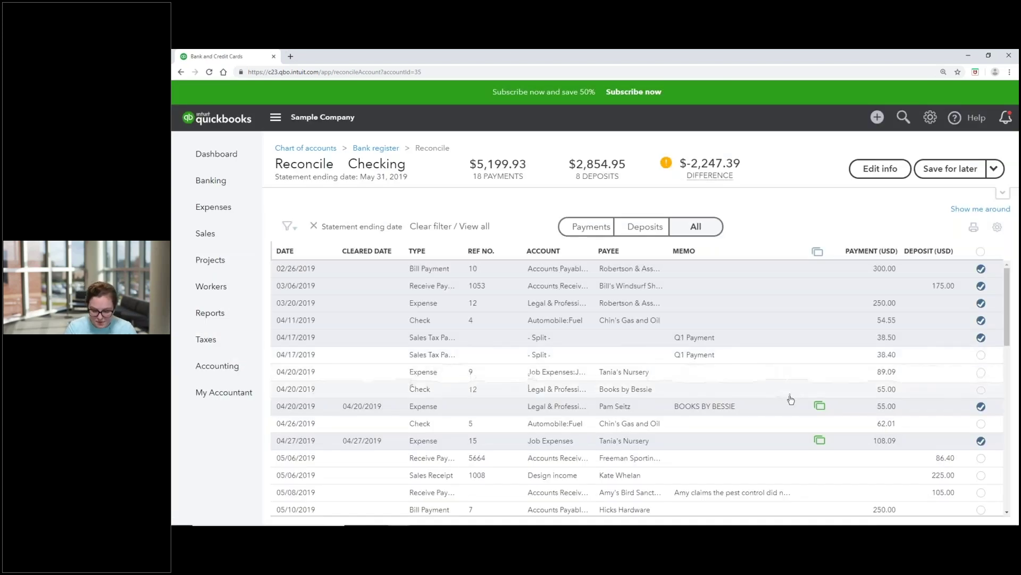
Expand the 05/10/2019 Hicks Hardware bill payment of 250.00 and open its full record for inspection
scroll(793, 398, down, 4)
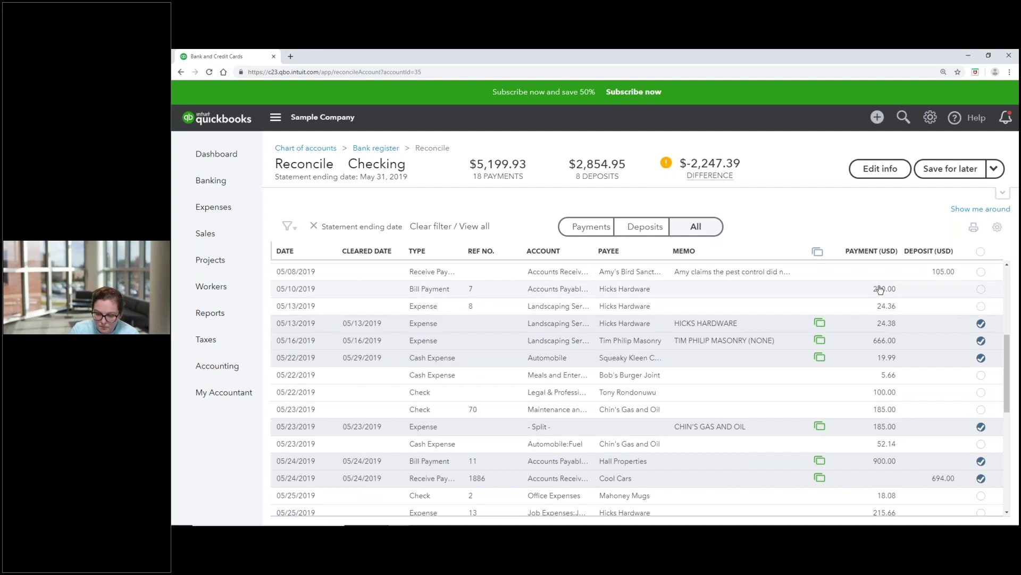
click(881, 290)
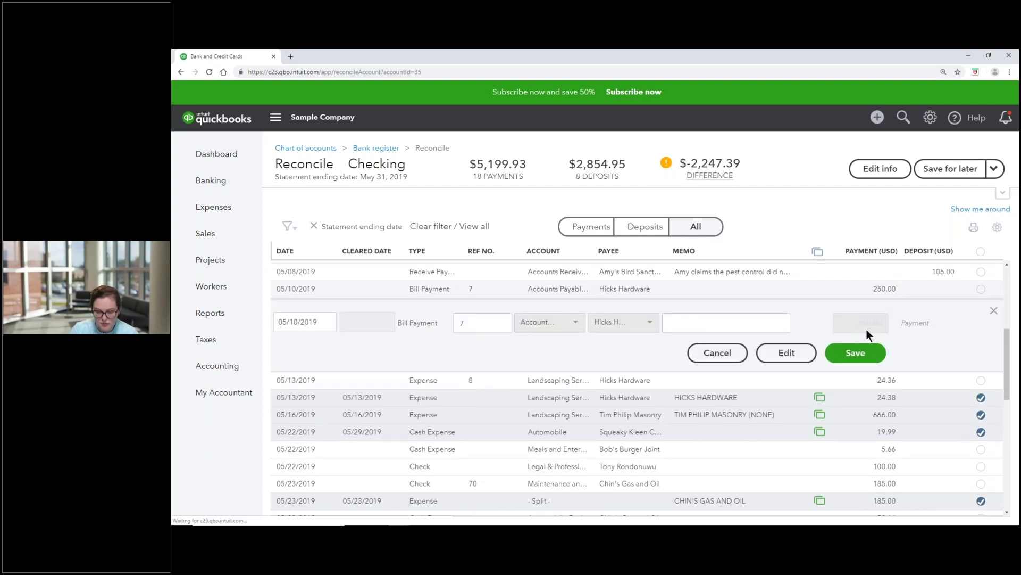
click(780, 361)
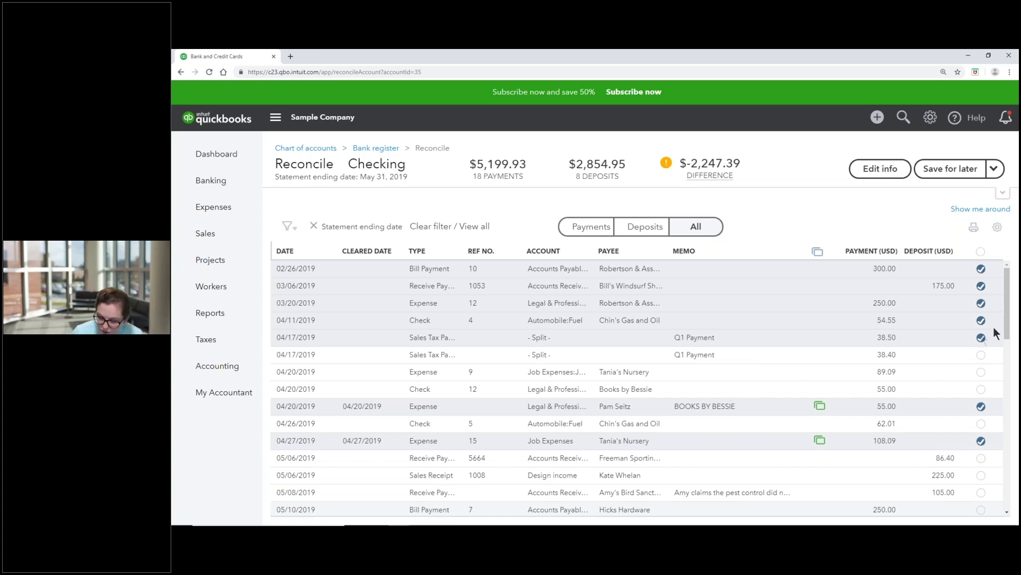
Review the reconciliation list through 05/31/2019, comparing the cleared transactions with those still unmarked
scroll(642, 381, down, 1)
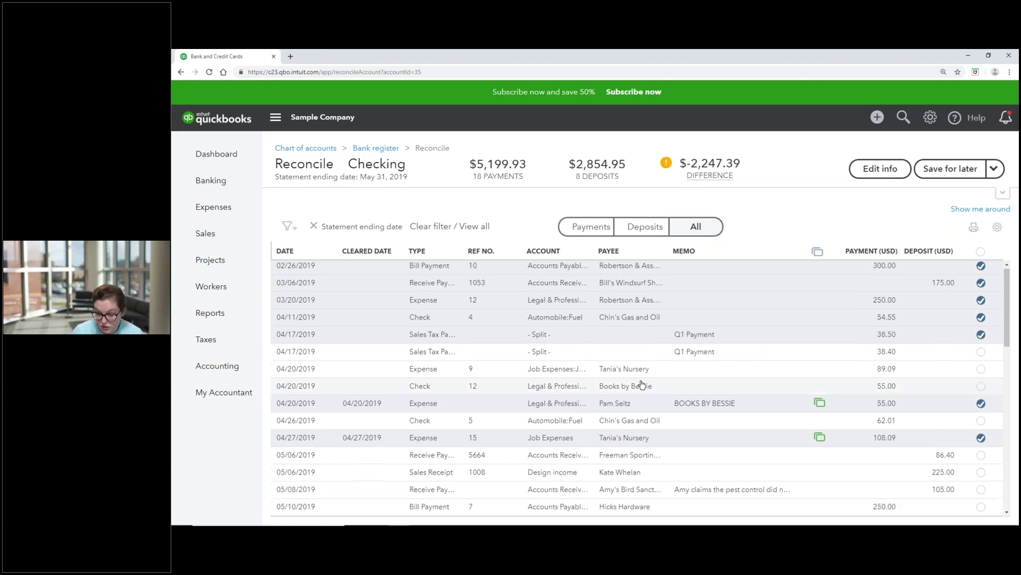
scroll(643, 386, down, 10)
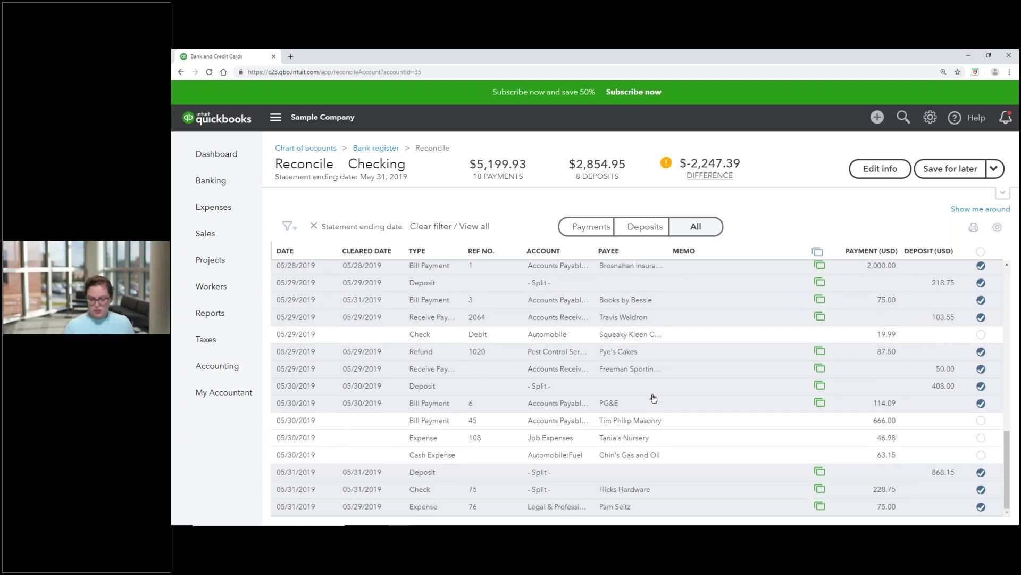
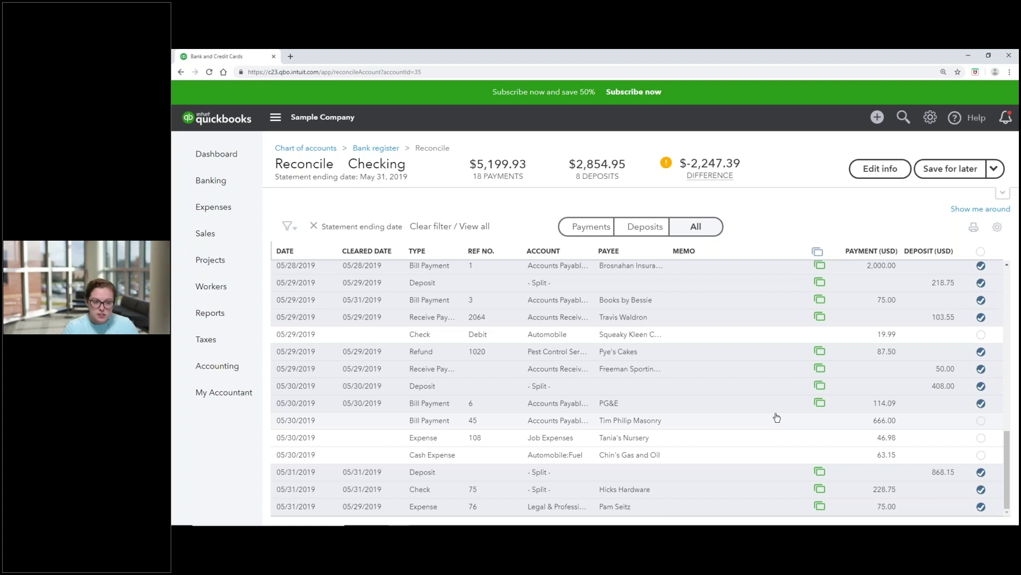
scroll(776, 417, up, 6)
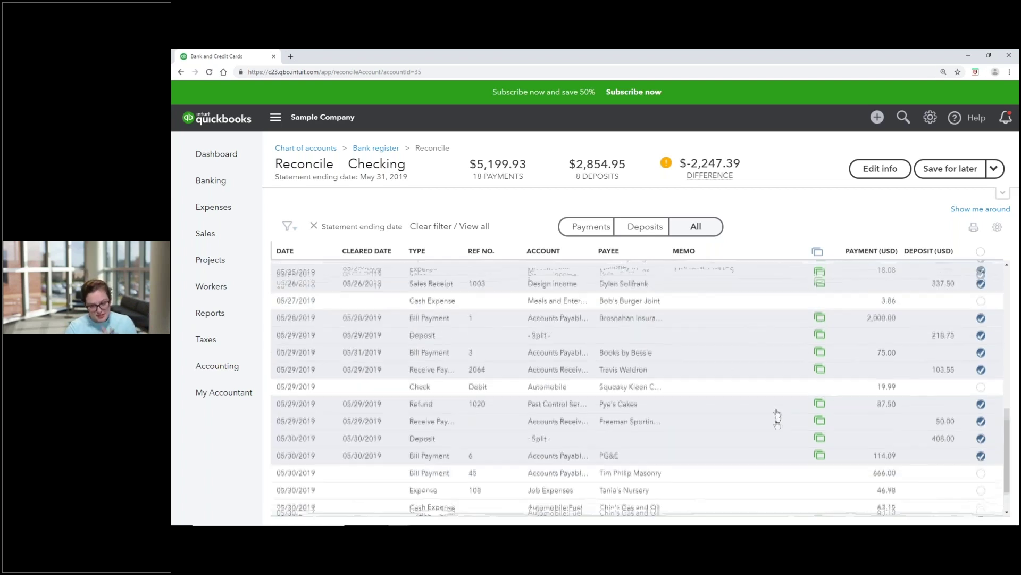
scroll(741, 438, up, 5)
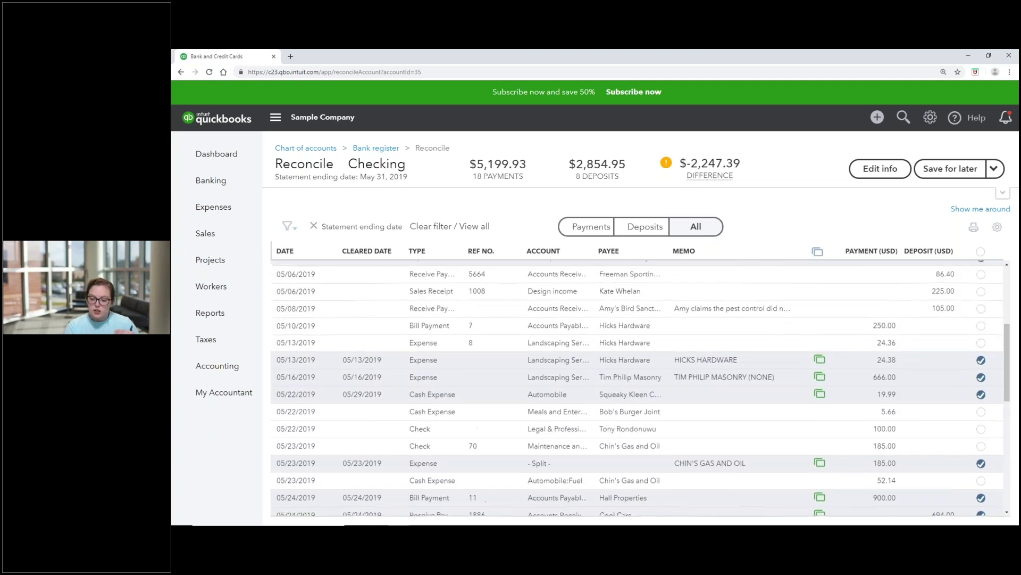
Mark the uncleared transactions dated 04/17/2019 through 05/08/2019 as cleared, from the 38.40 sales tax payment to the 105.00 deposit
scroll(741, 438, up, 1)
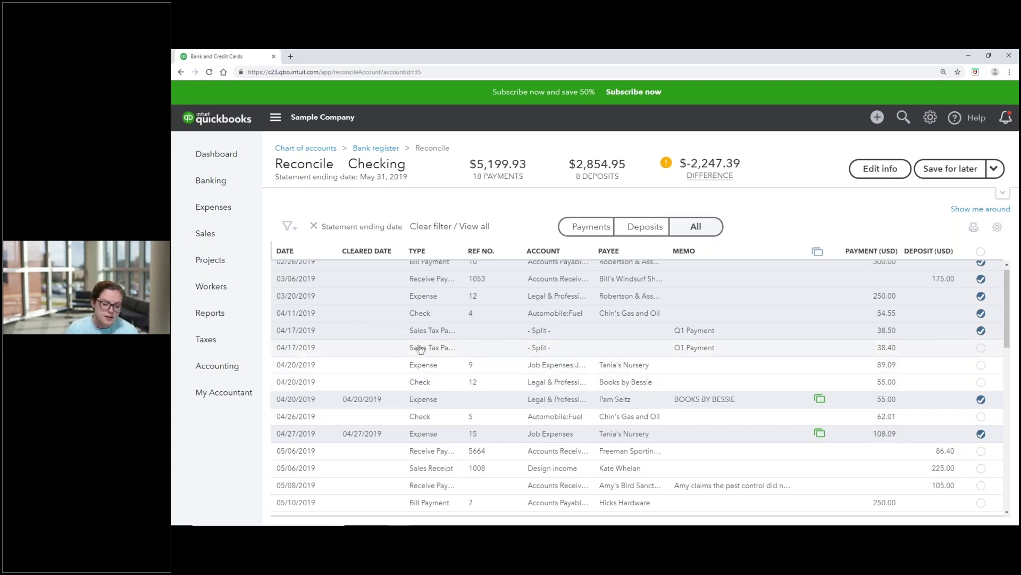
click(981, 347)
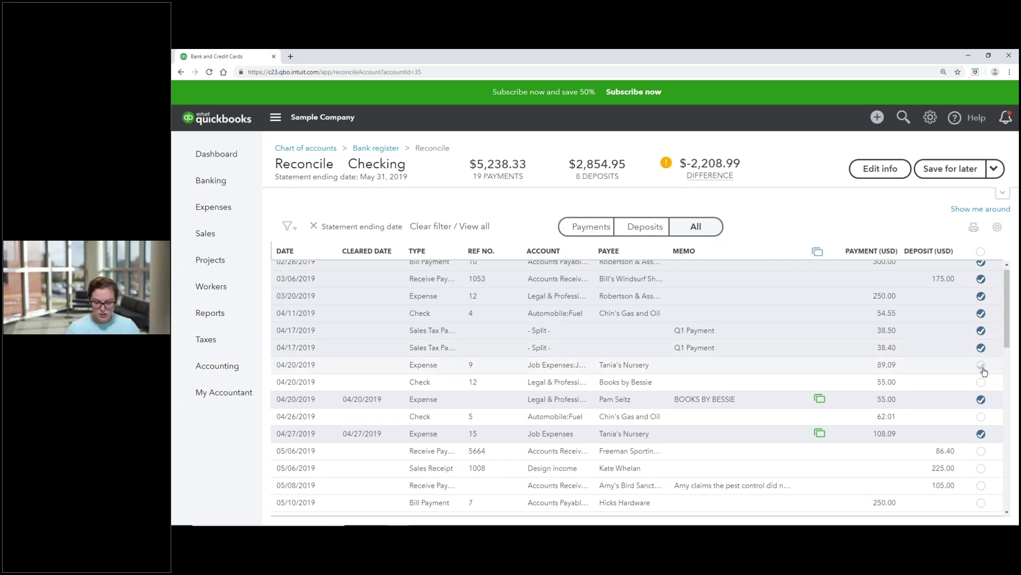
click(981, 365)
click(981, 382)
click(981, 416)
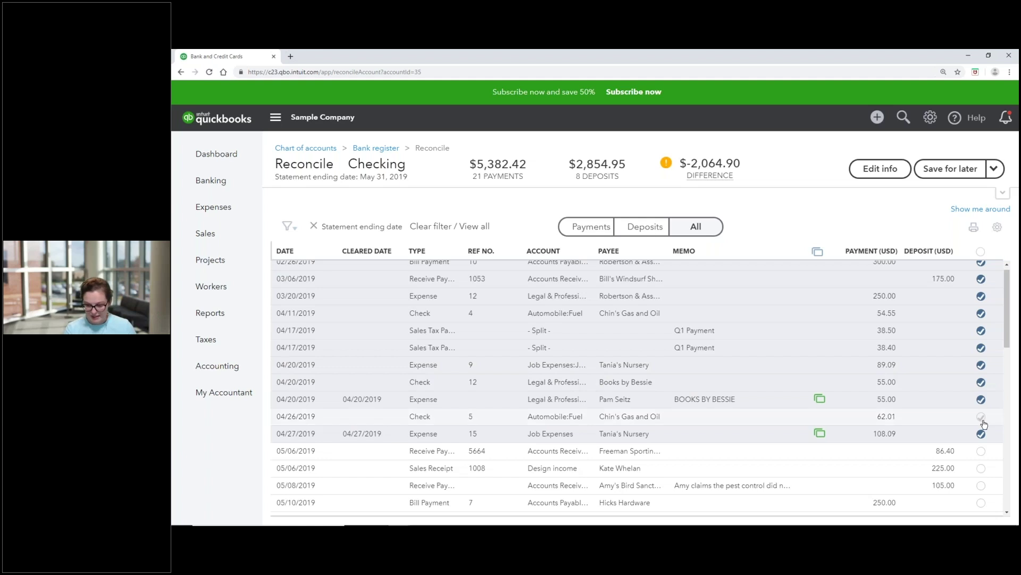
click(981, 450)
click(981, 467)
click(981, 485)
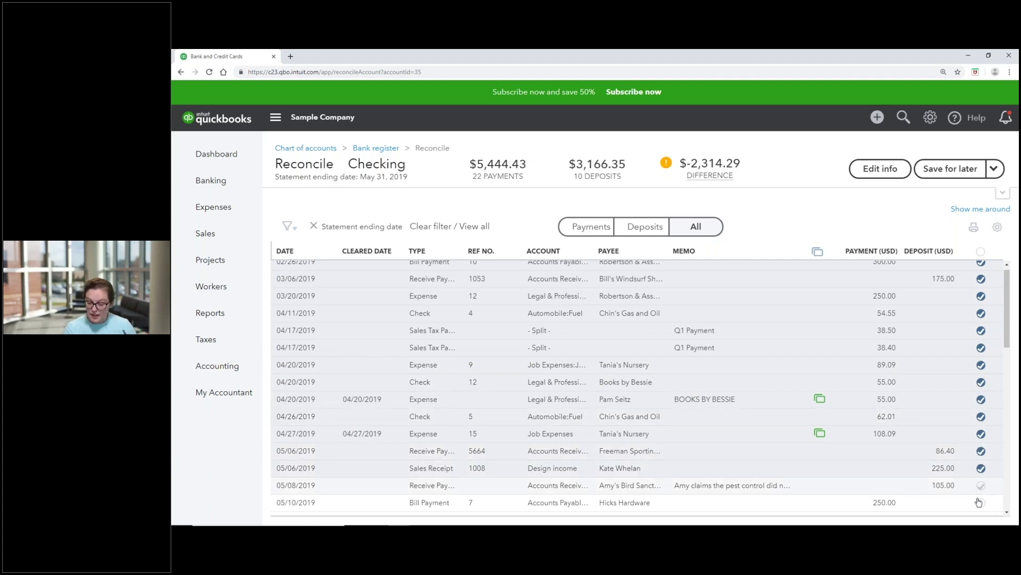
Mark the 05/10 to 05/23/2019 payments of 250.00, 24.36, 5.66 and 100.00 and check 70 for 185.00 as cleared
click(981, 502)
scroll(908, 478, down, 2)
click(981, 387)
click(981, 456)
click(981, 473)
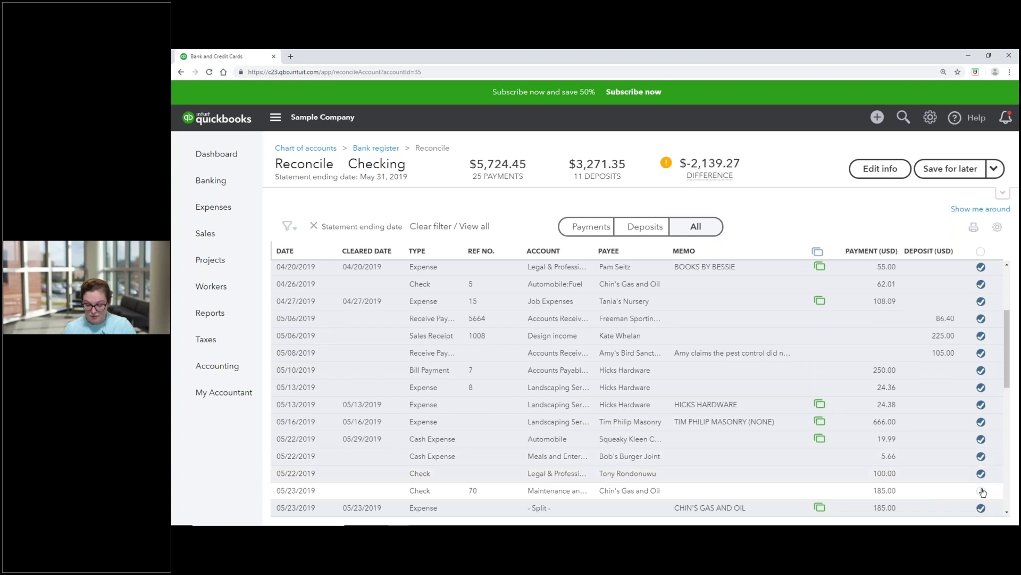
click(981, 490)
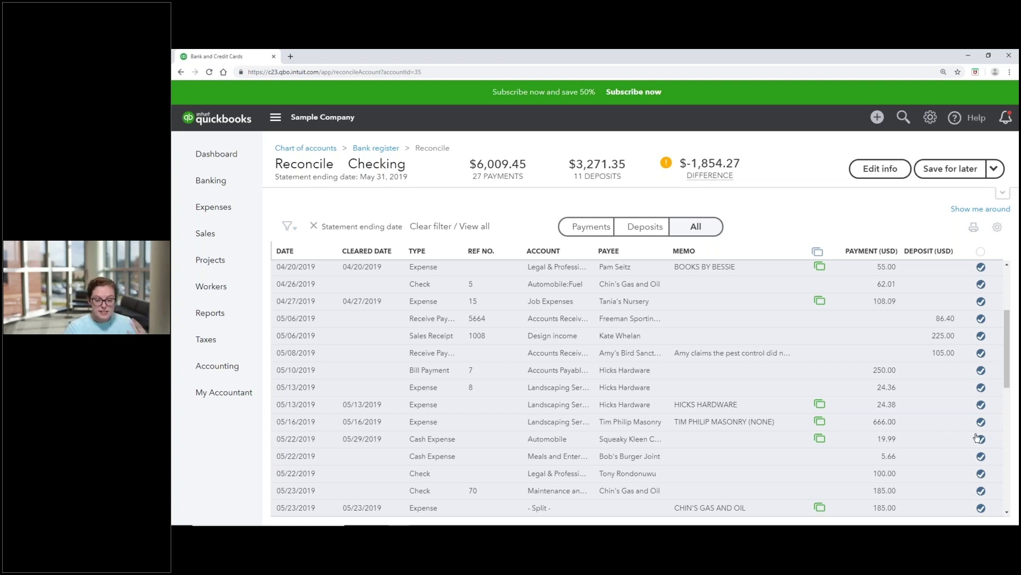
Expand the reconciliation summary and mark the 05/23 to 05/27/2019 payments of 52.14, 18.08, 215.66 and 3.86 as cleared
mouse_move(726, 186)
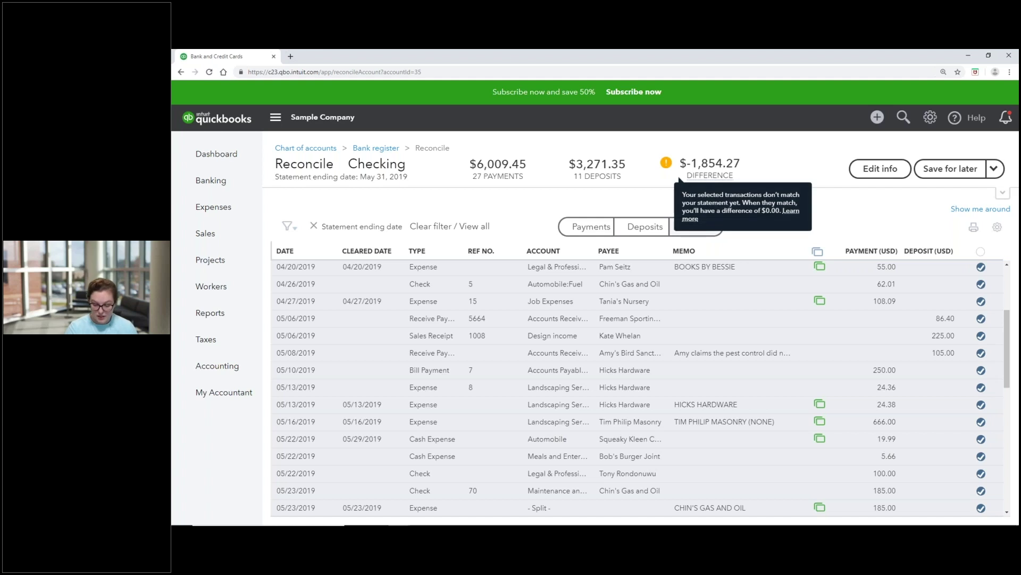
scroll(899, 392, down, 3)
scroll(899, 372, down, 2)
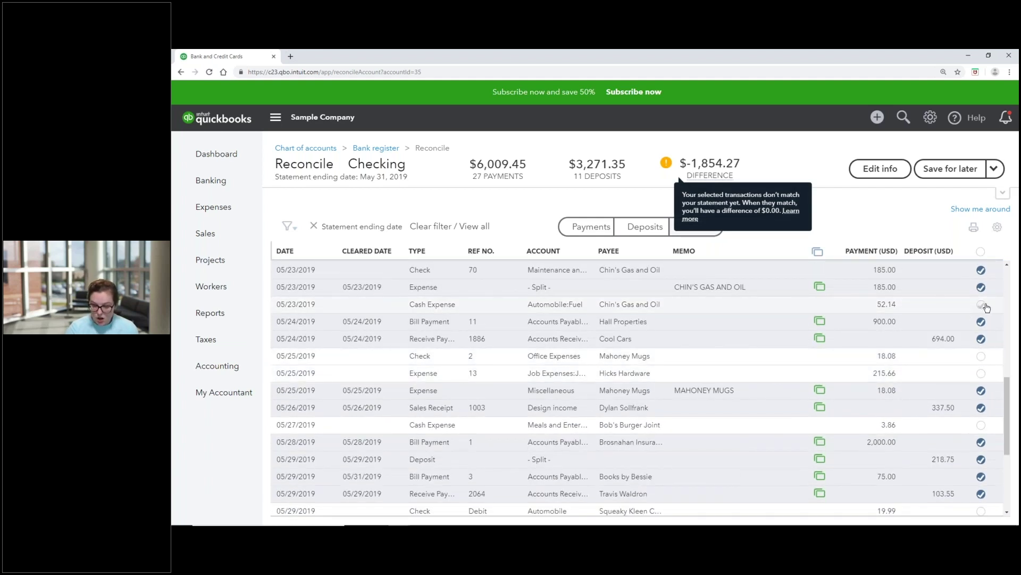
click(983, 305)
click(982, 355)
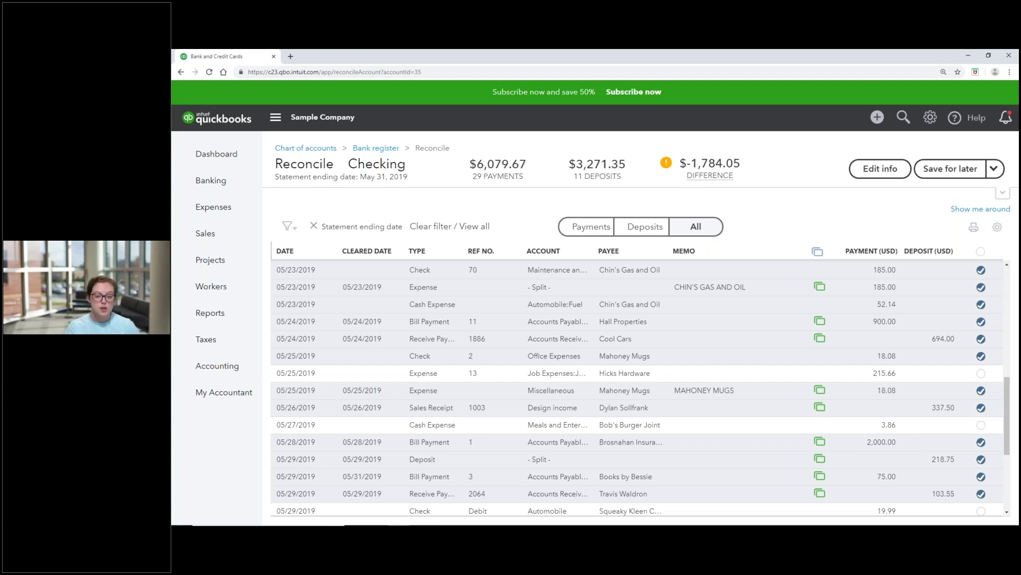
click(998, 191)
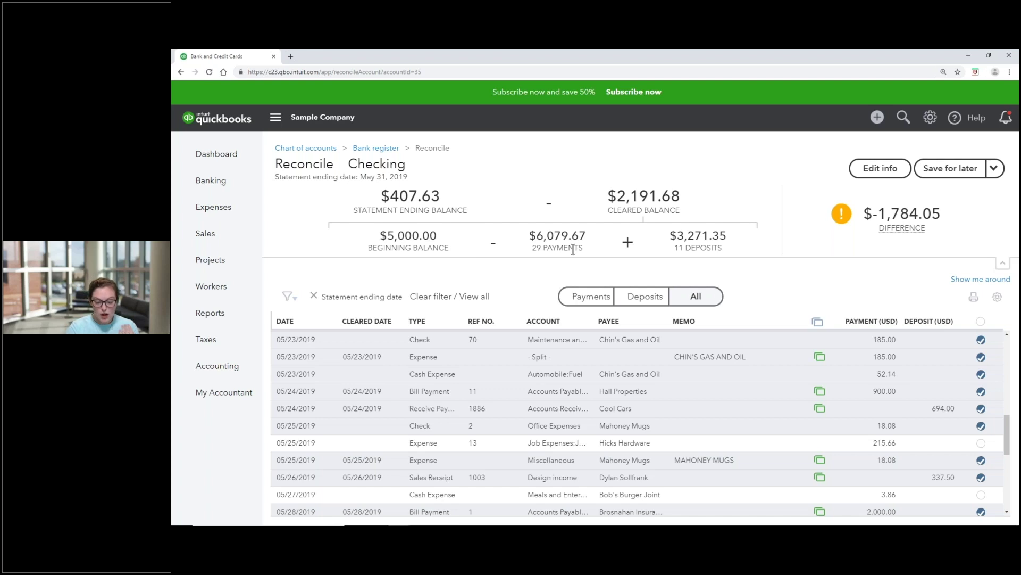
click(981, 442)
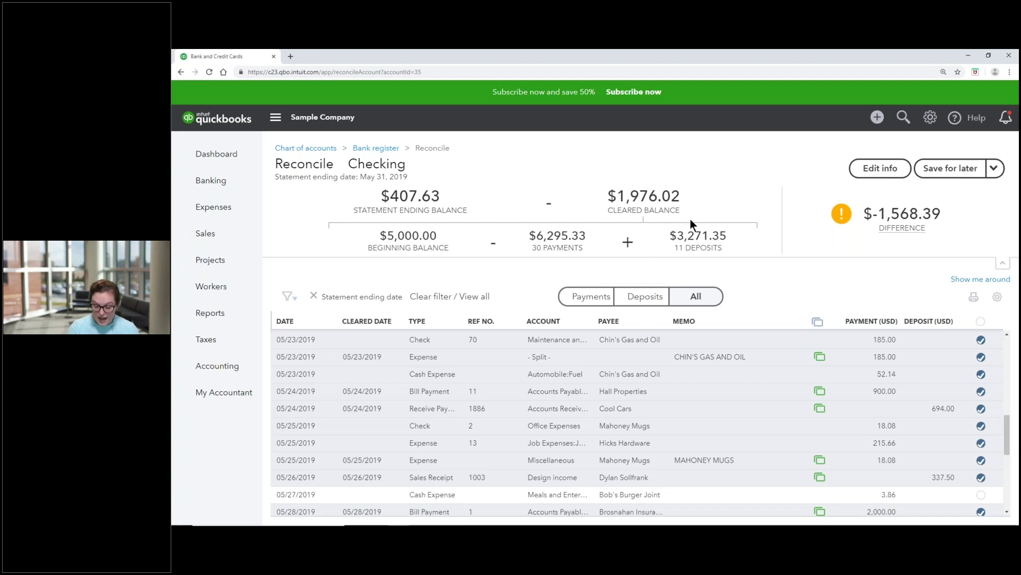
click(981, 494)
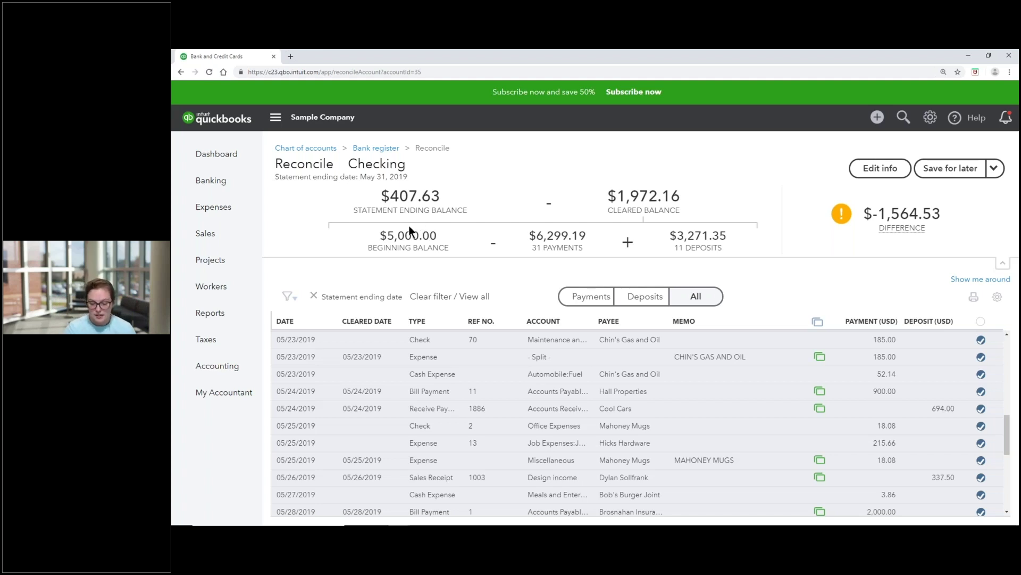
Mark the remaining 05/29 and 05/30/2019 payments of 19.99, 666.00, 46.98 and 63.15 as cleared
scroll(964, 458, down, 3)
scroll(964, 458, down, 1)
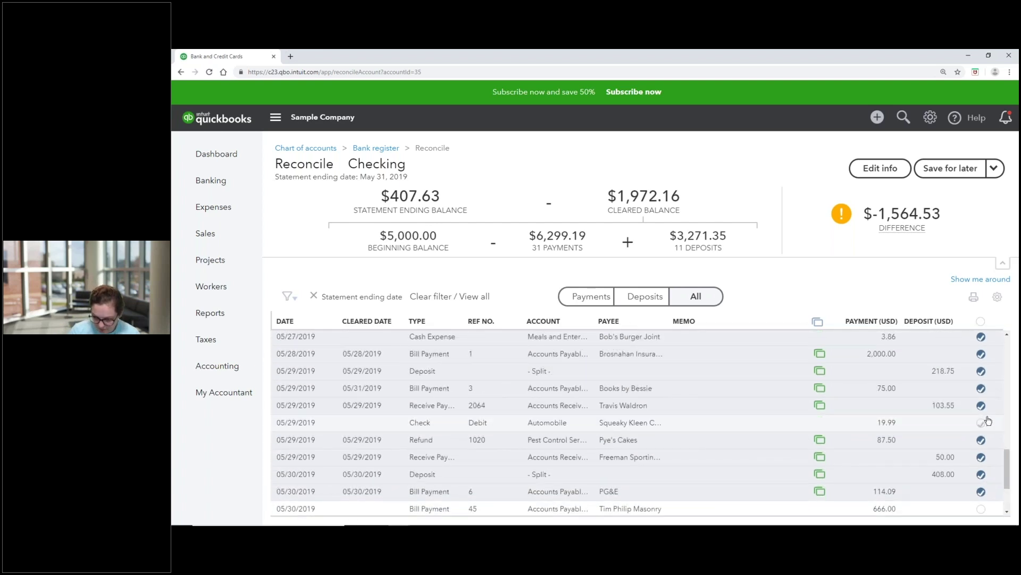
click(982, 422)
scroll(985, 424, down, 2)
click(981, 421)
click(982, 437)
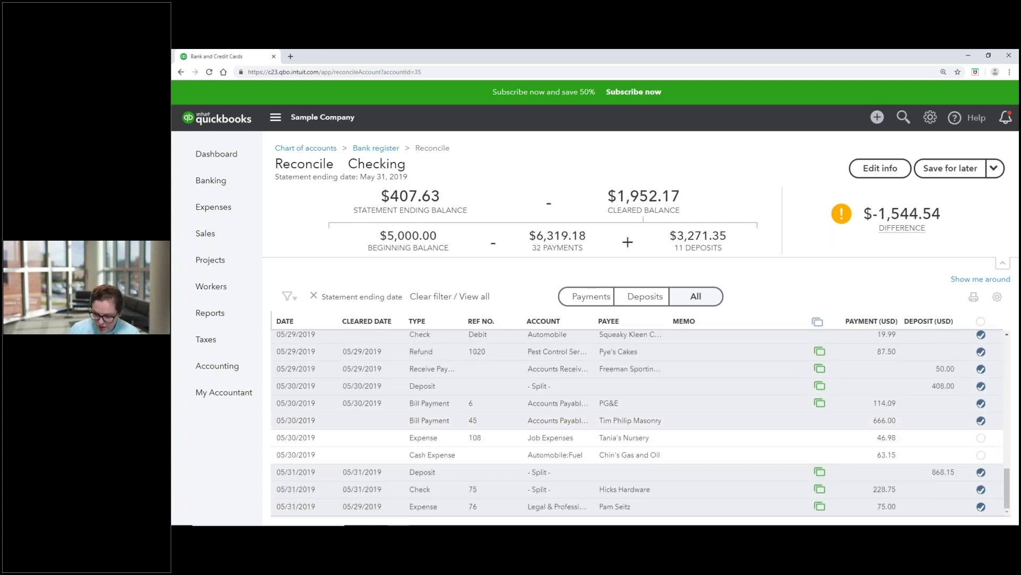
click(982, 455)
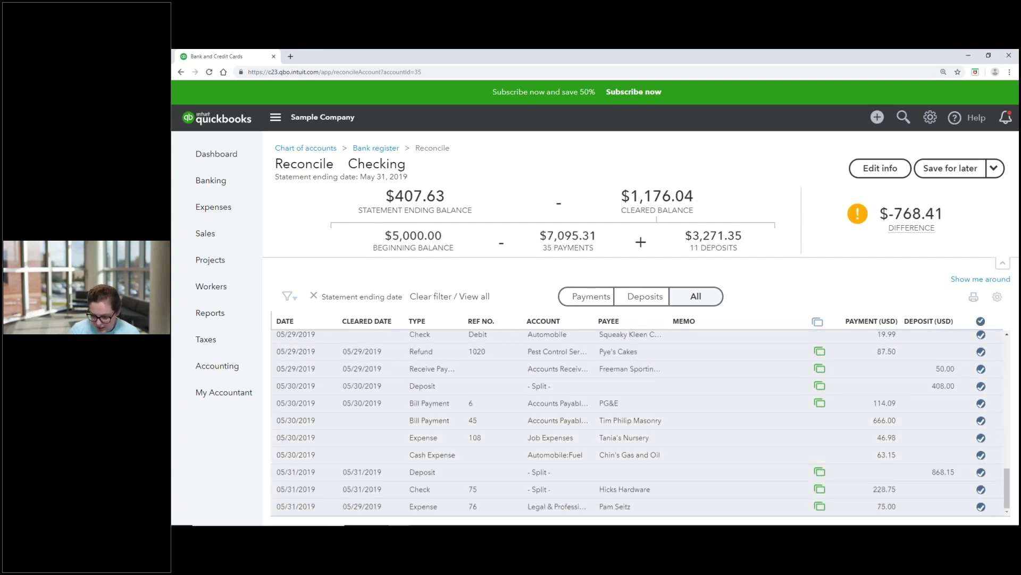
Collapse the reconciliation summary and check the full transaction list for an amount that could explain the remaining difference
scroll(638, 420, up, 10)
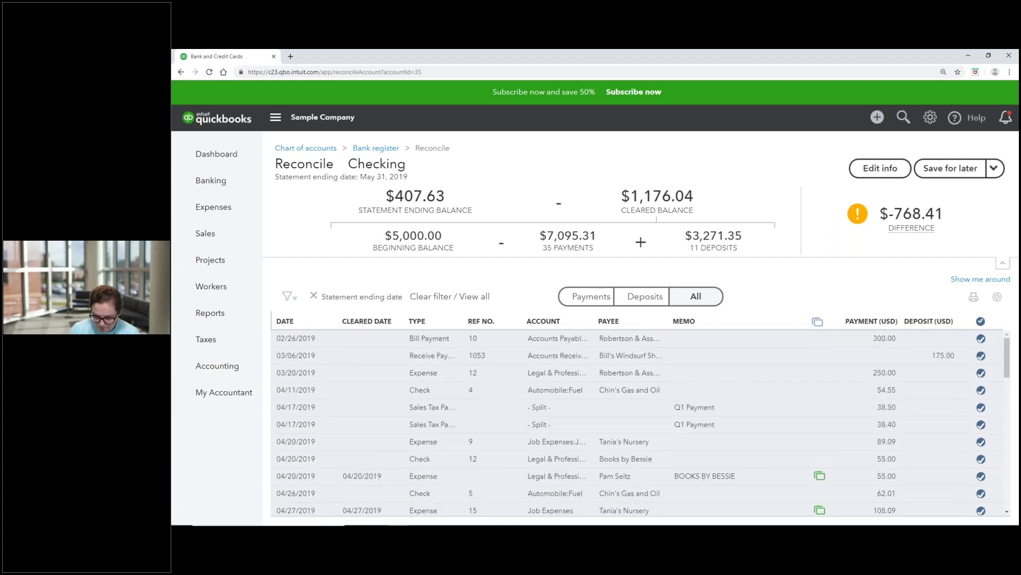
scroll(925, 473, down, 10)
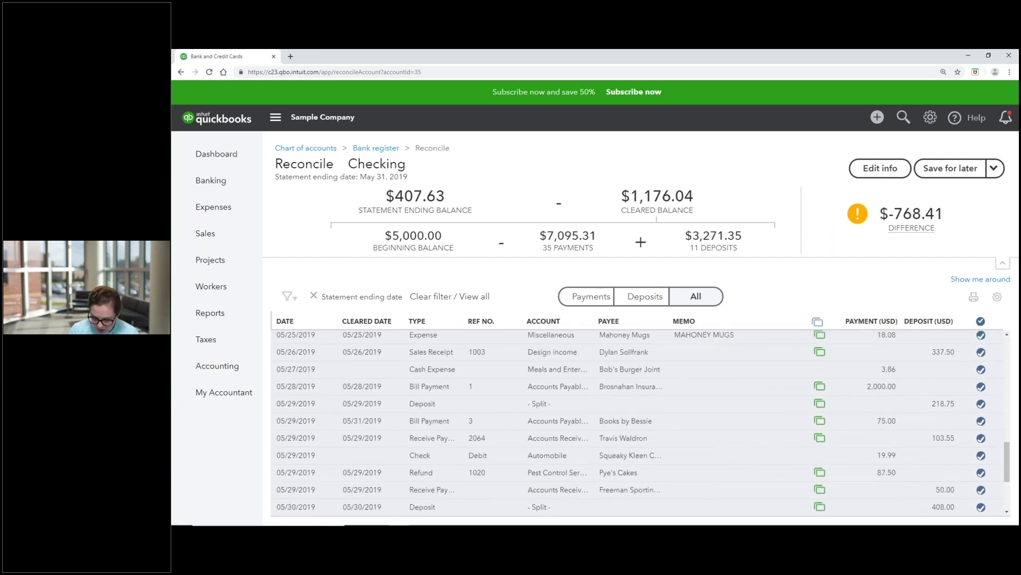
scroll(928, 478, down, 2)
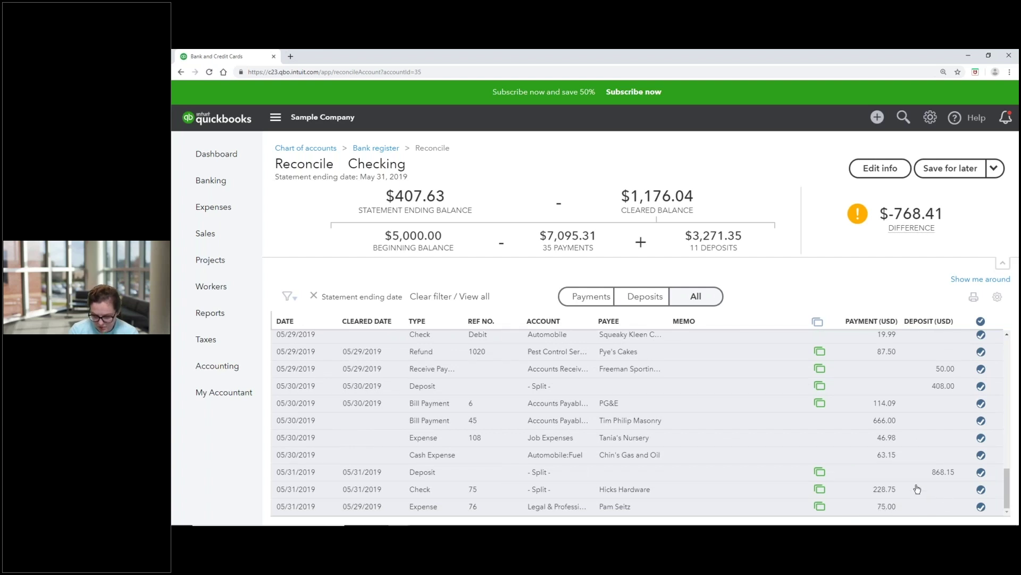
scroll(917, 488, up, 5)
scroll(917, 489, up, 8)
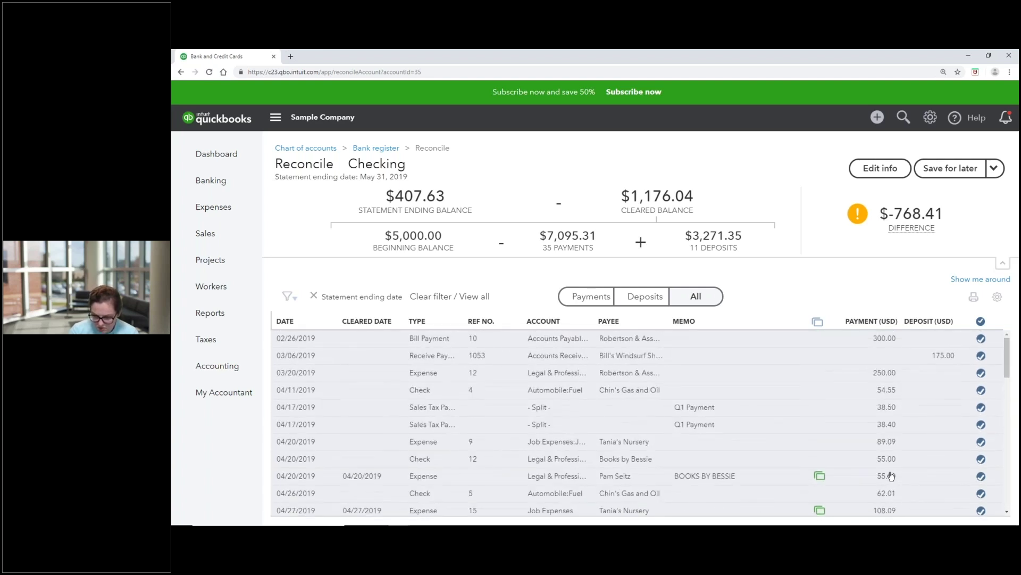
scroll(894, 404, down, 8)
click(1003, 266)
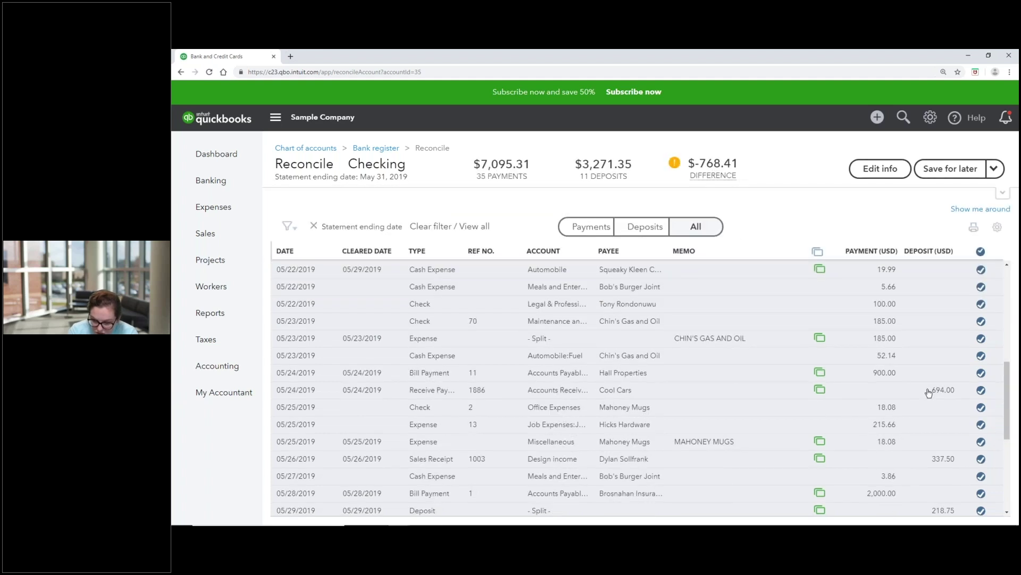
scroll(937, 387, up, 8)
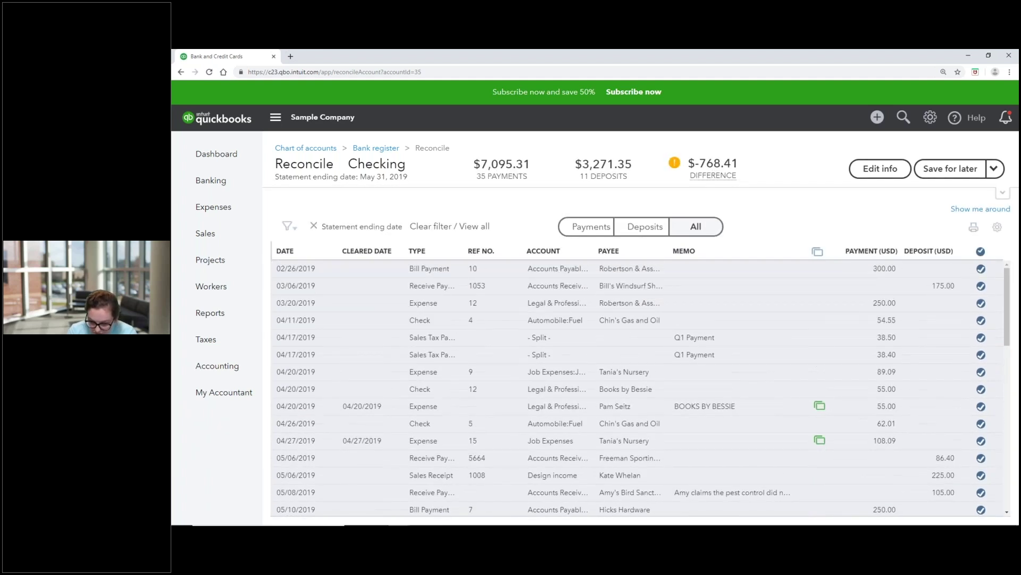
scroll(928, 388, down, 4)
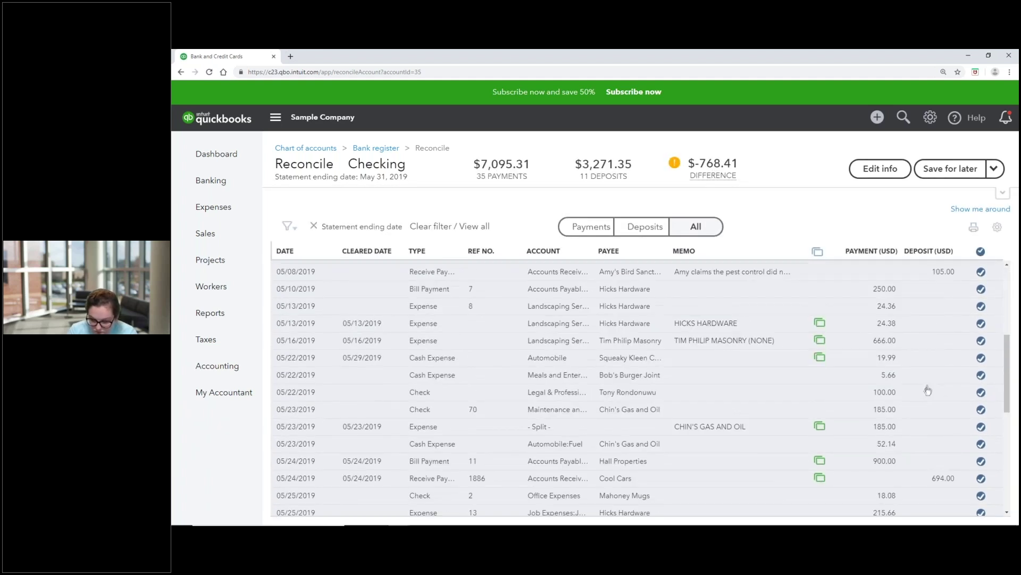
scroll(928, 388, down, 3)
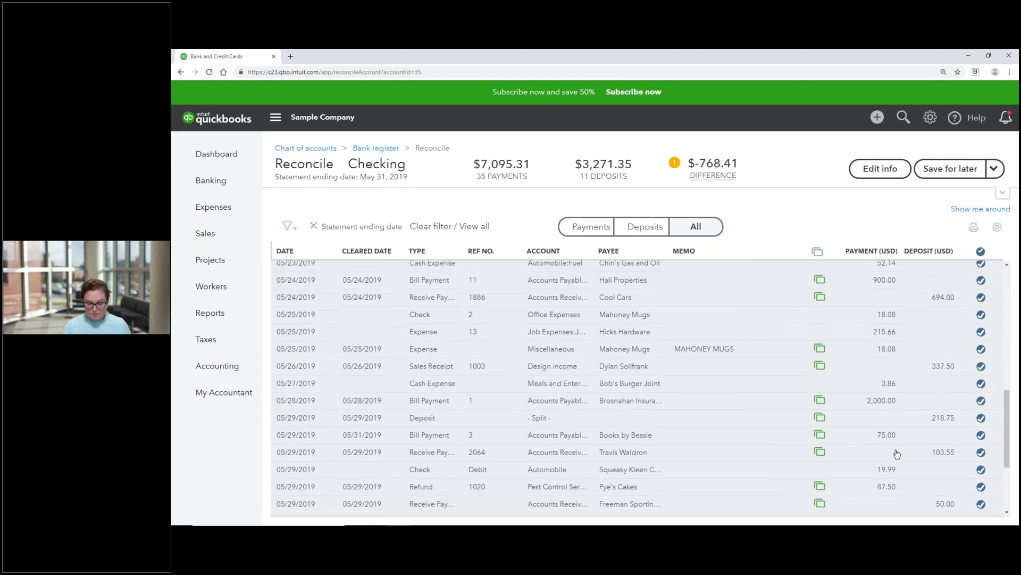
scroll(897, 454, down, 3)
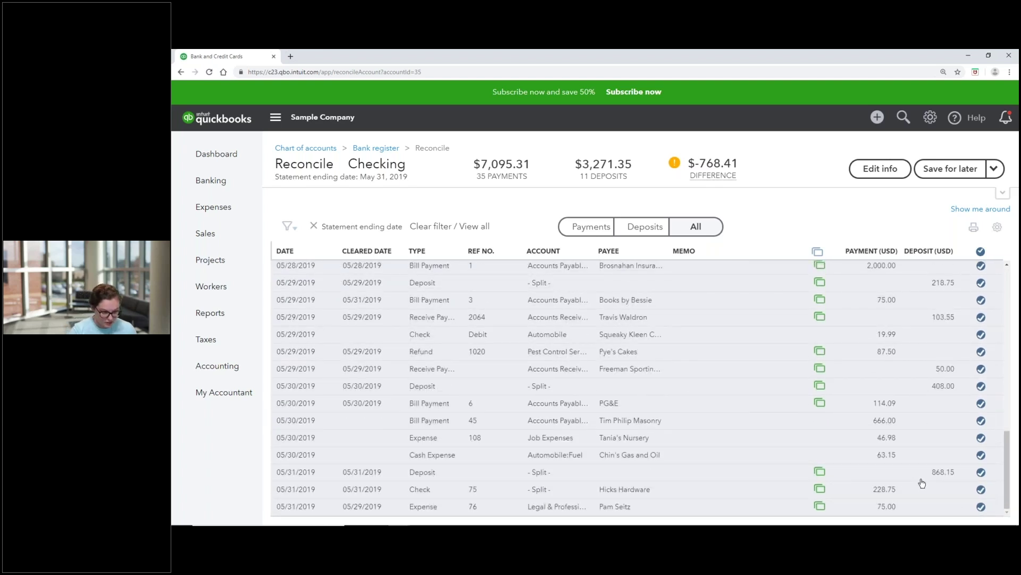
Try unmarking the 05/31/2019 deposit of 868.15, compare the other transactions against the difference, and mark the deposit again
click(981, 473)
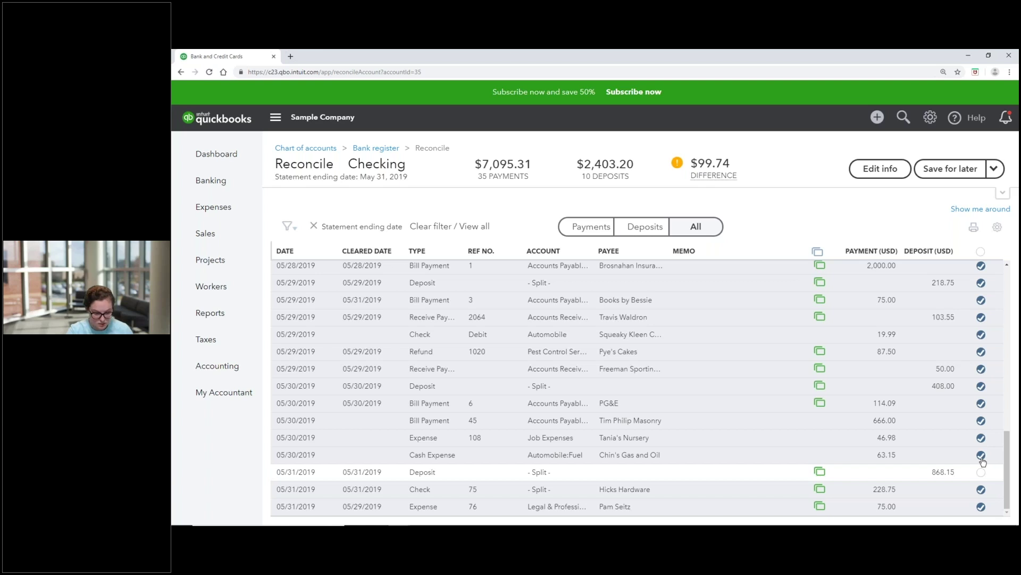
scroll(979, 474, up, 4)
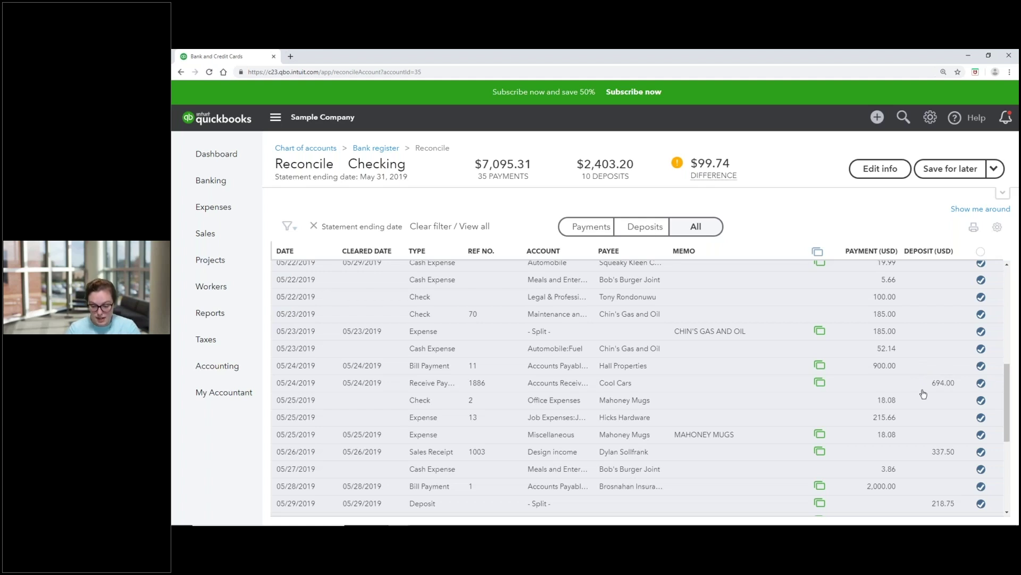
scroll(933, 405, up, 1)
scroll(934, 398, up, 4)
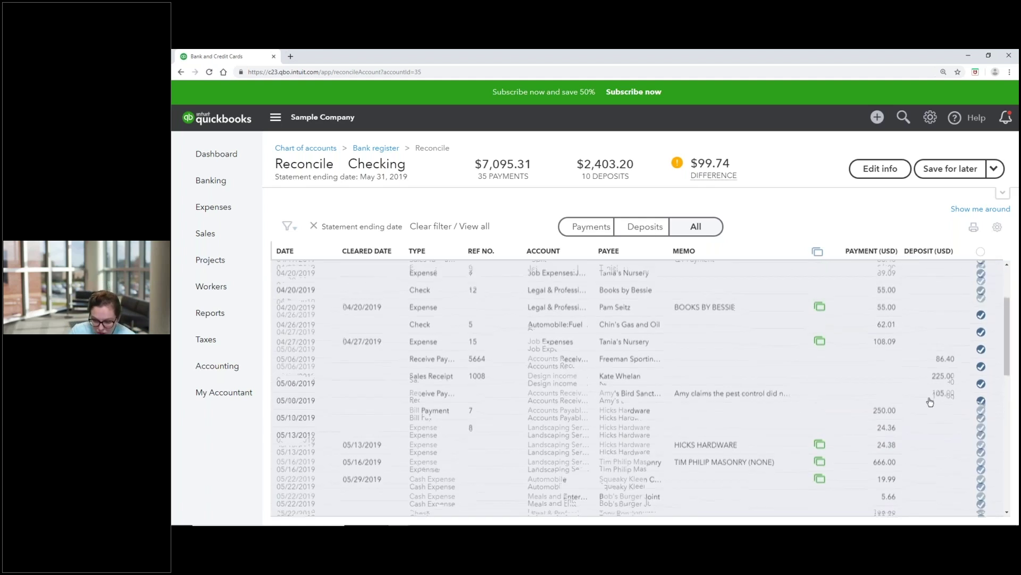
scroll(924, 397, up, 2)
scroll(925, 397, down, 5)
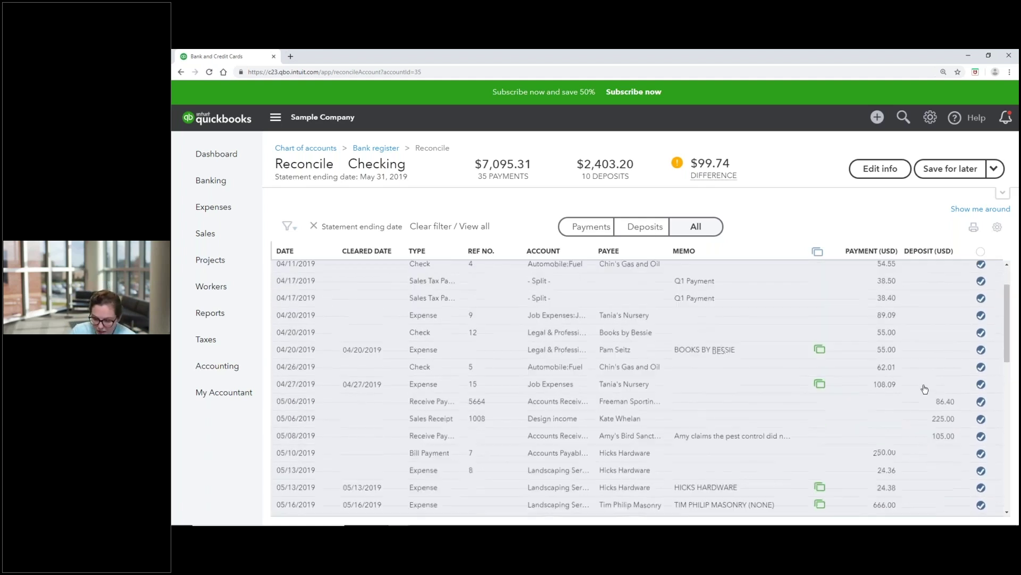
scroll(994, 471, down, 5)
click(982, 473)
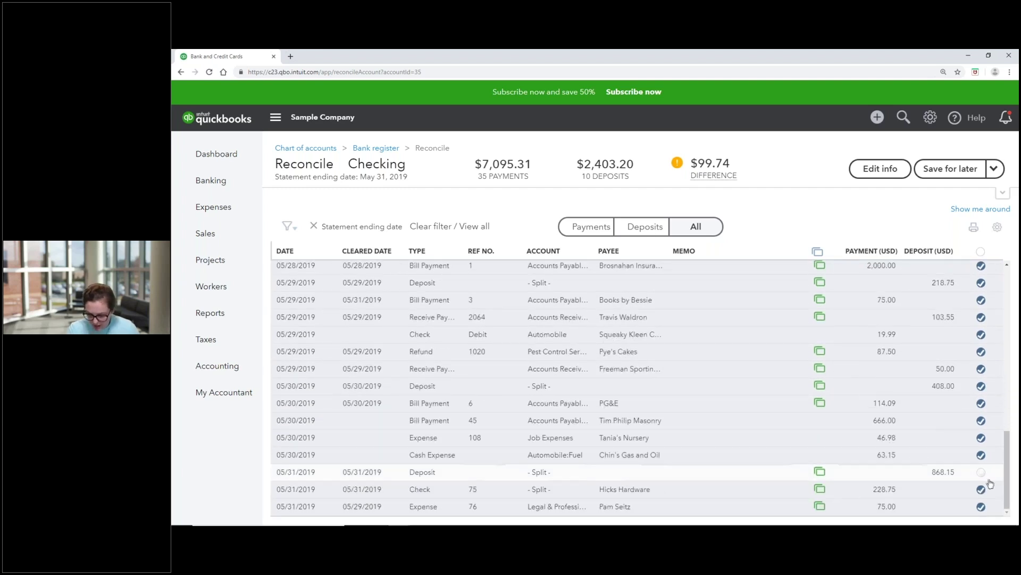
click(981, 473)
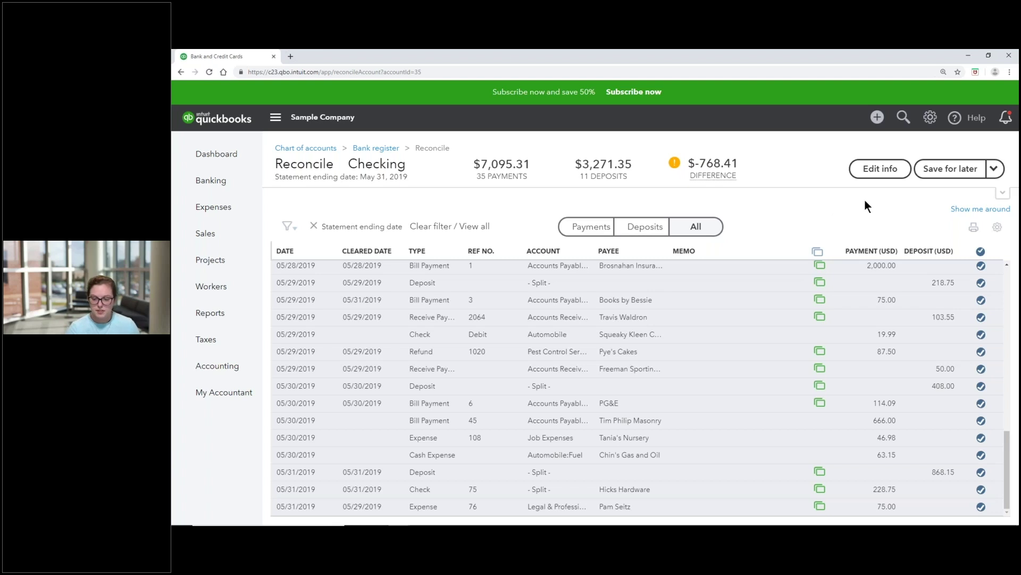
Set the statement's ending balance to 1,176.04 and save the statement information
click(890, 170)
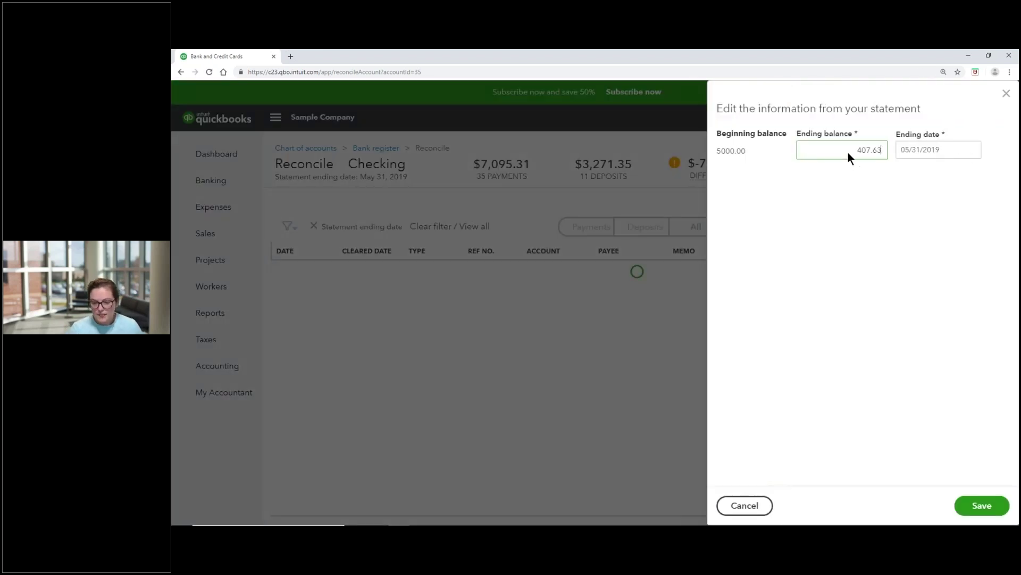
double_click(843, 153)
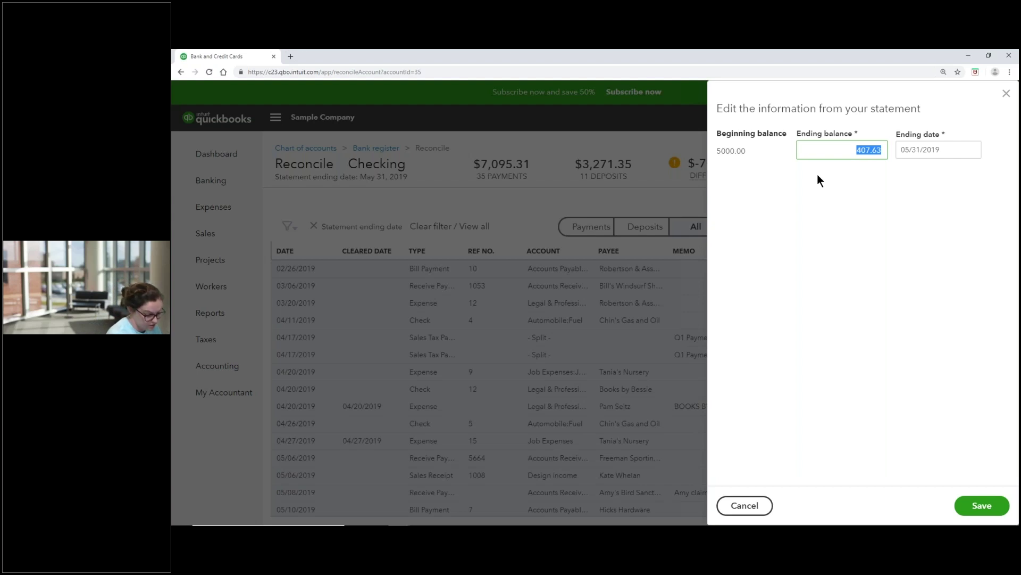
click(640, 212)
click(1009, 96)
key(Return)
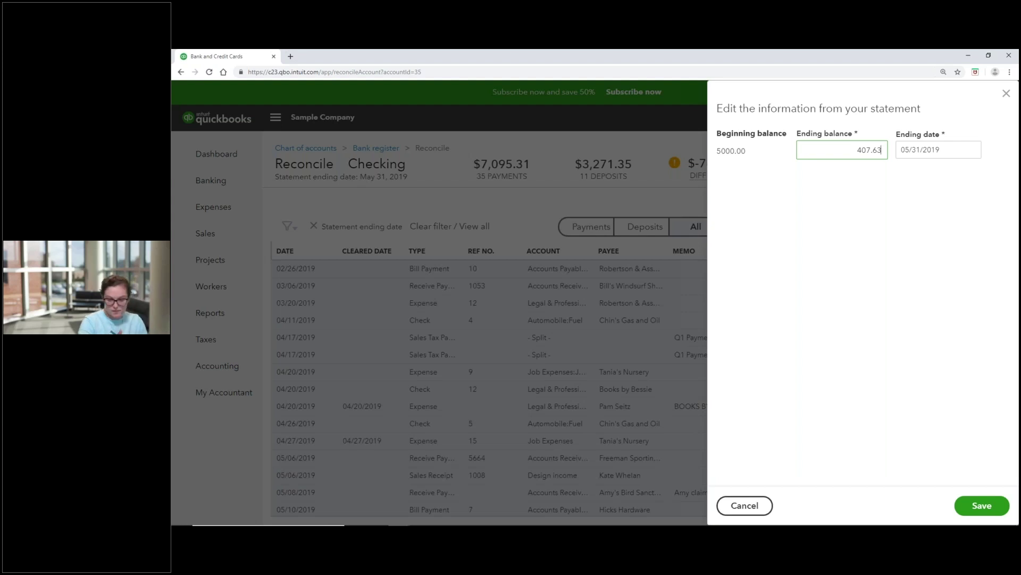
double_click(869, 149)
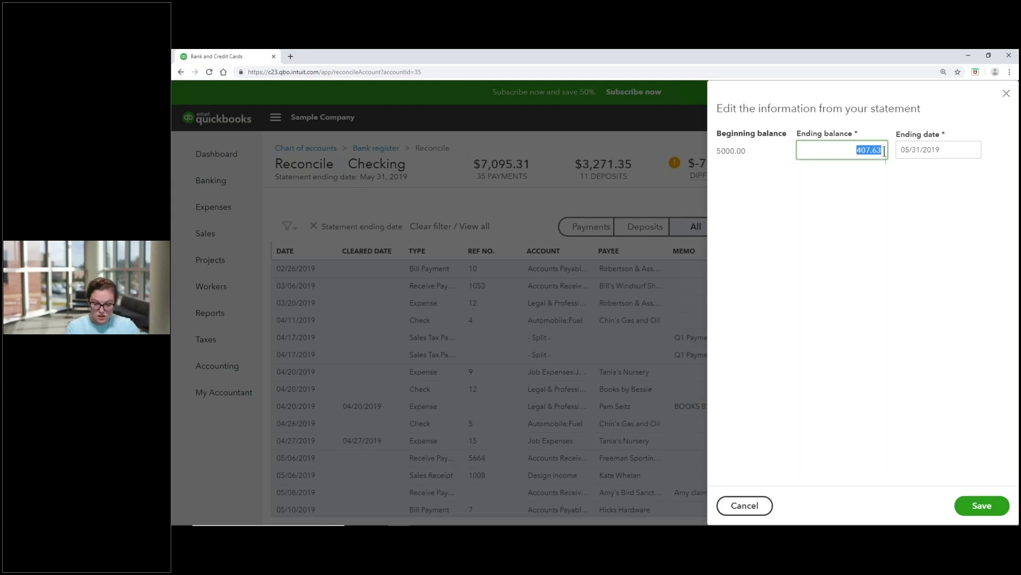
text(1,176.0)
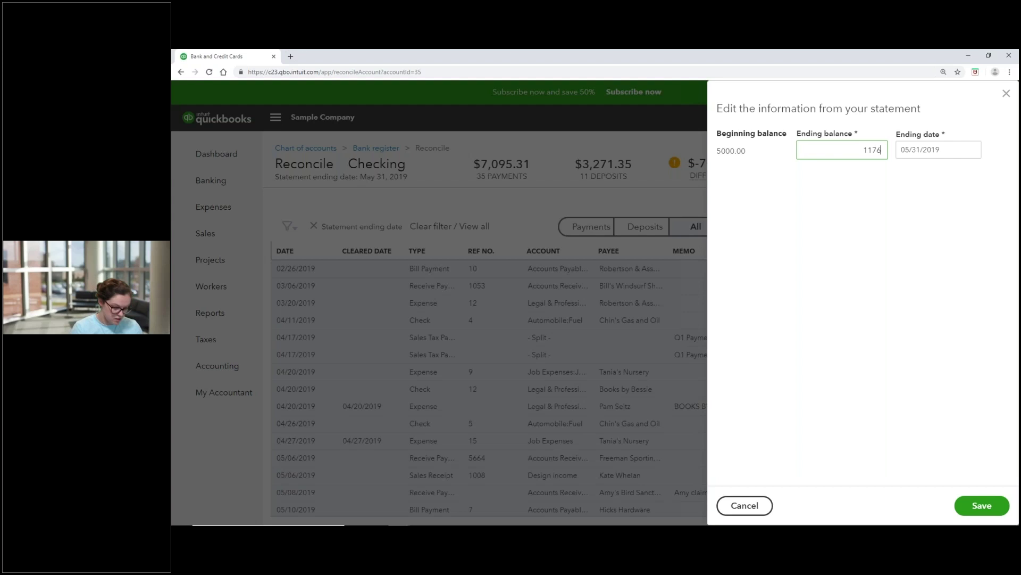
text(4)
click(982, 498)
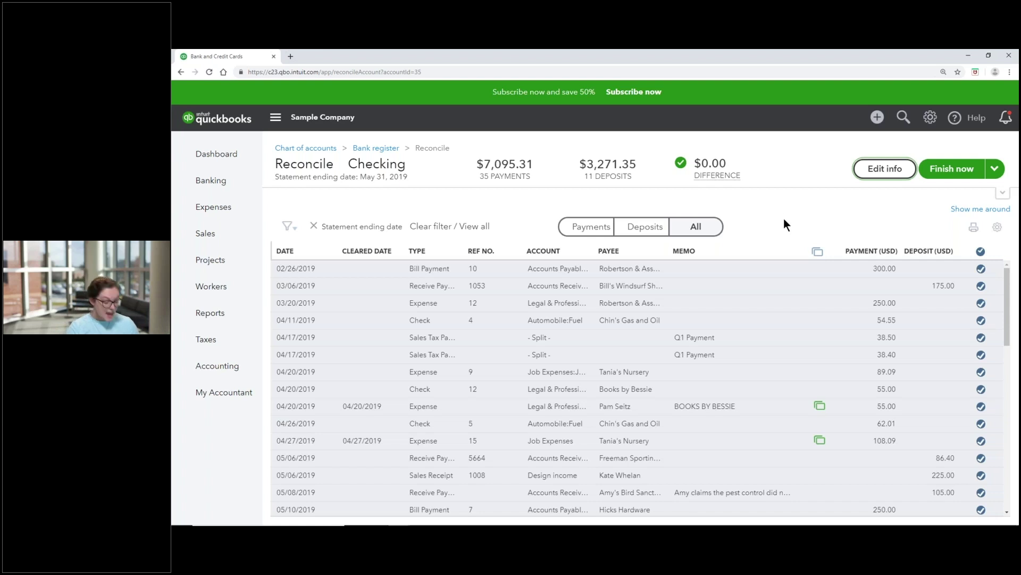
Set the statement's ending balance to 1,175.05 and save the statement information
click(869, 176)
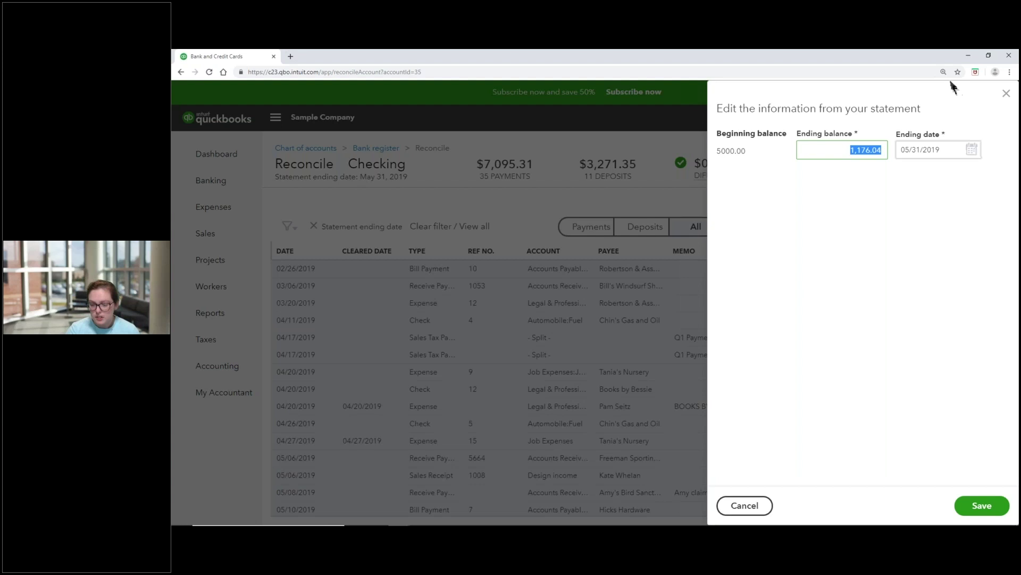
click(884, 151)
key(BackSpace)
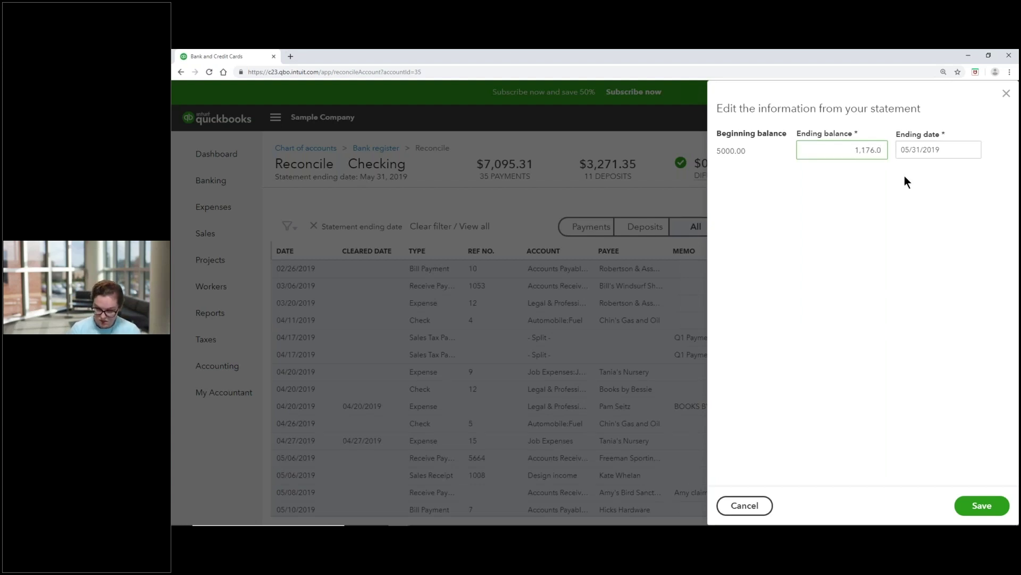
key(BackSpace)
key(BackSpace)
key(BackSpace)
text(5.05)
click(979, 506)
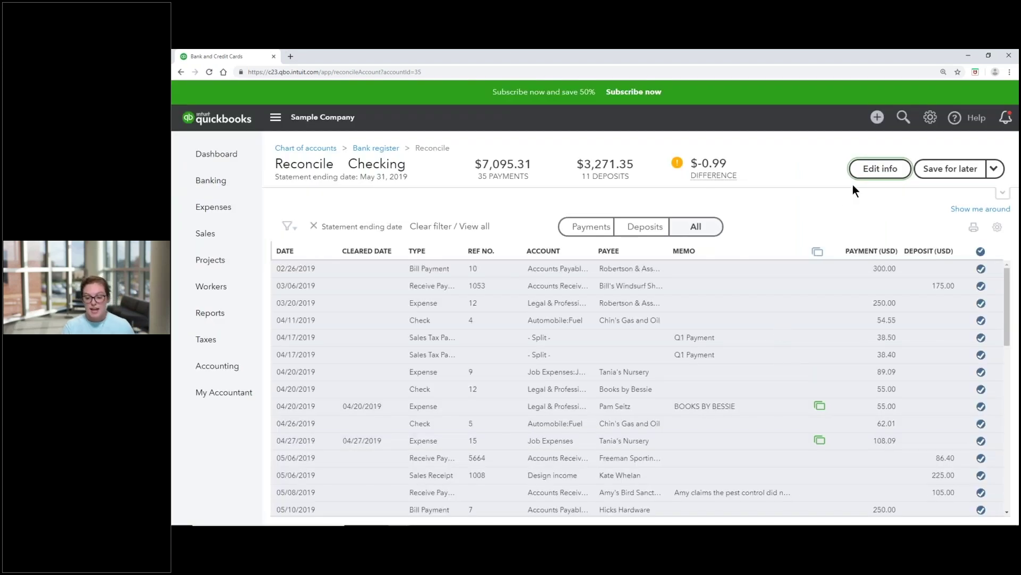
click(879, 169)
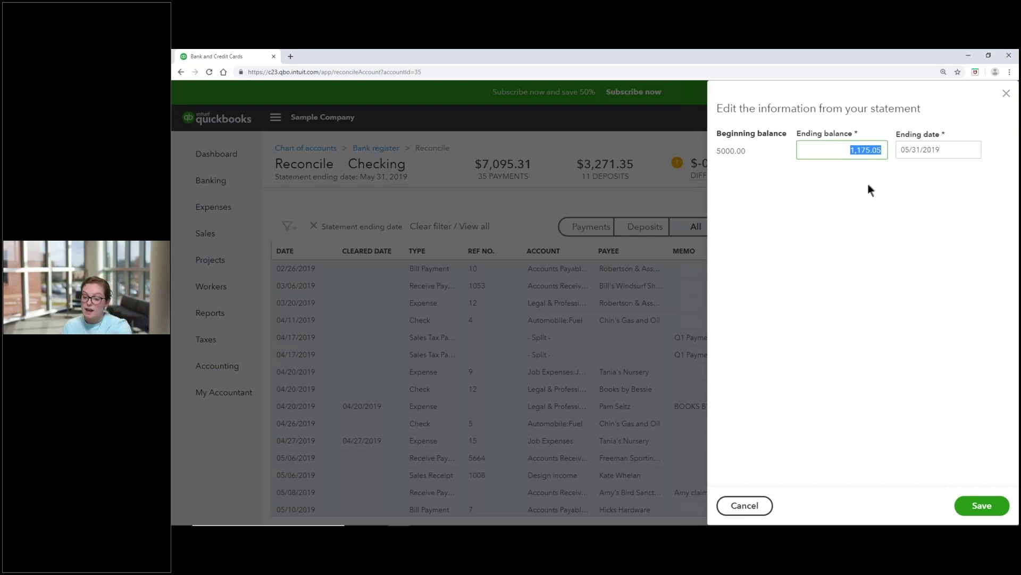
click(694, 271)
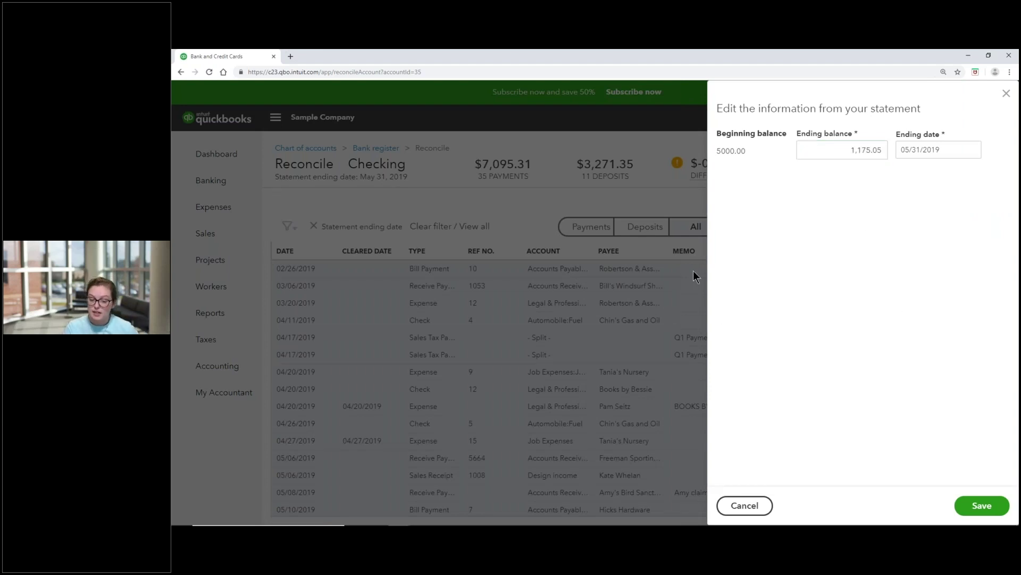
click(1007, 93)
Try to finish the reconciliation with the difference outstanding, and go back without adding an adjustment
click(994, 168)
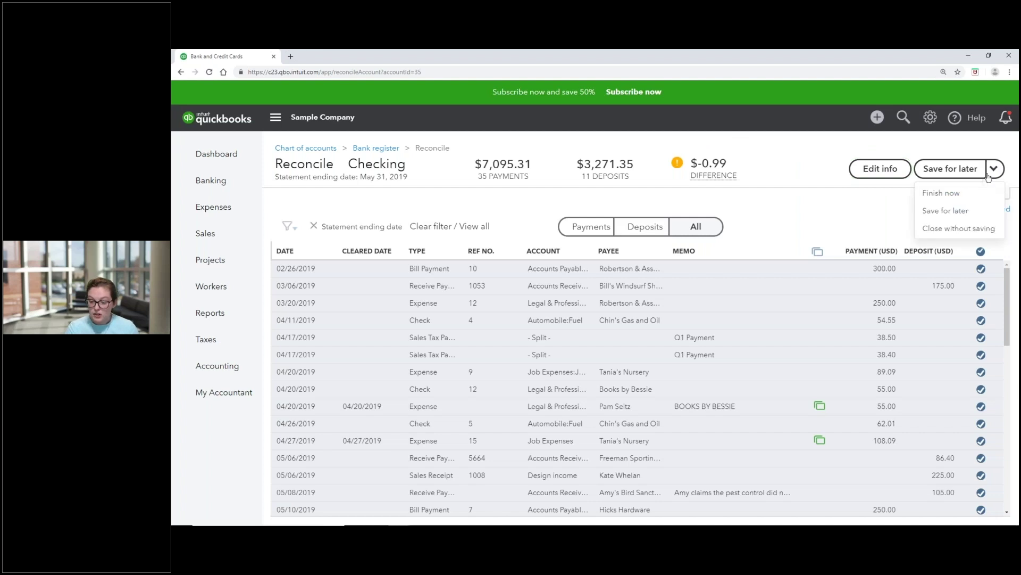
click(930, 195)
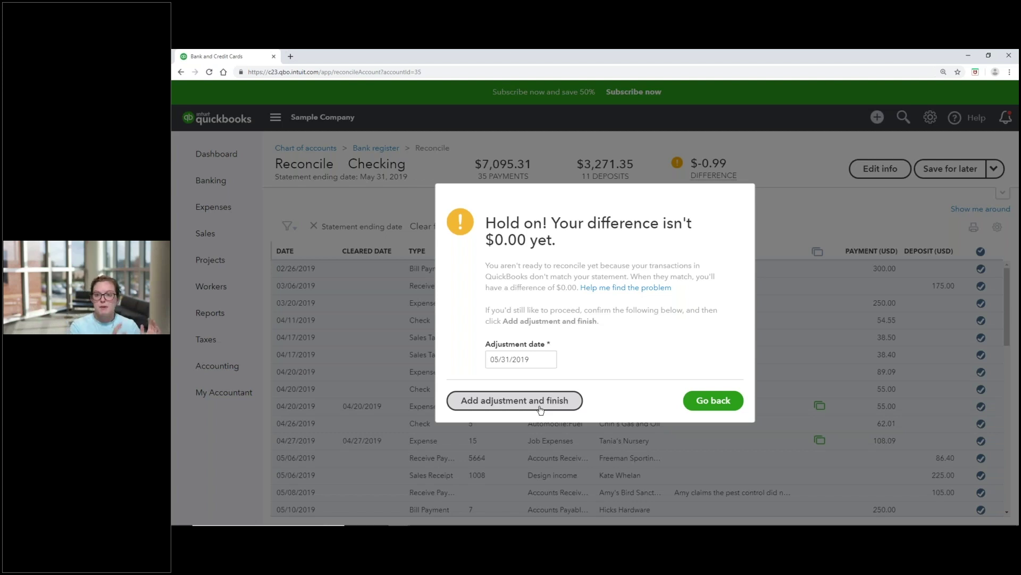
click(691, 400)
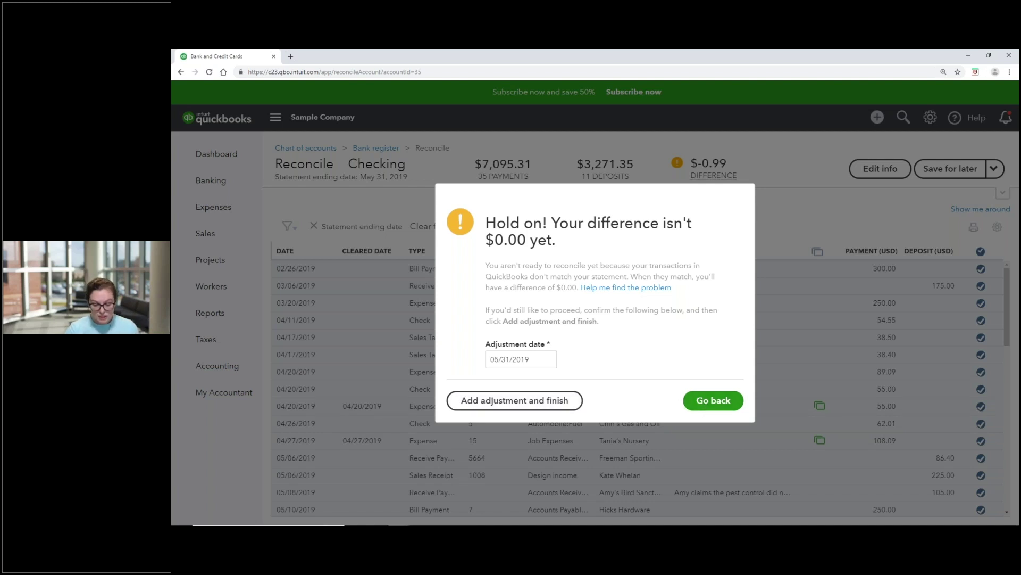
Unmark the 05/22/2019 Squeaky Kleen automobile expense, change its amount to 19.00 and confirm editing the downloaded transaction
scroll(814, 415, down, 3)
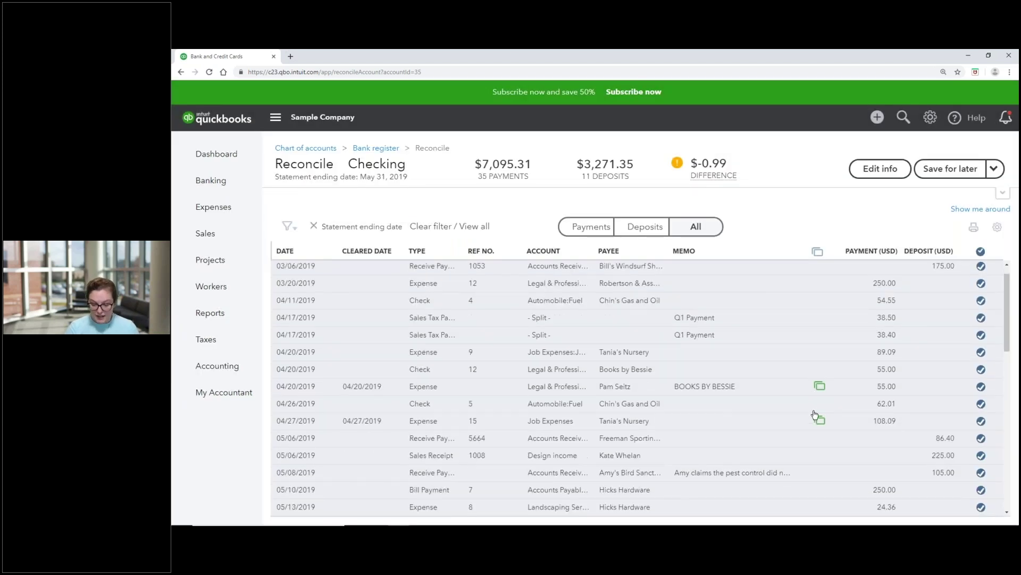
scroll(698, 333, down, 3)
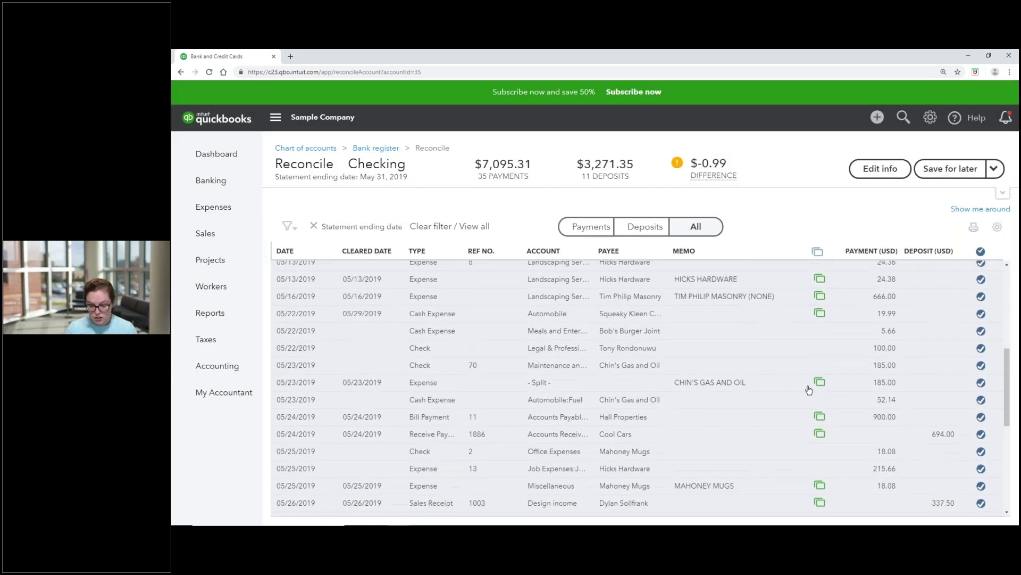
click(982, 314)
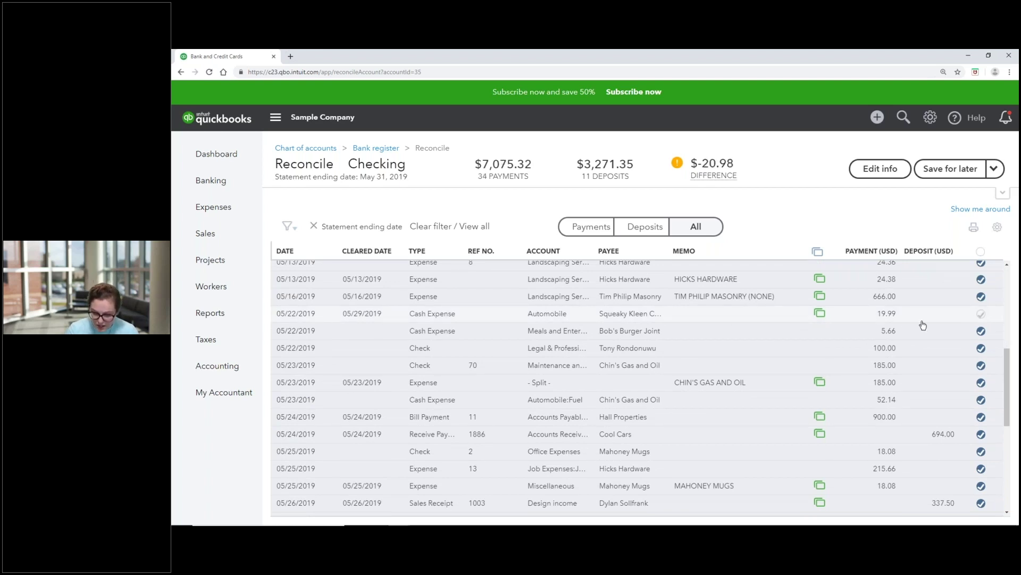
click(884, 319)
double_click(878, 347)
text(00)
click(851, 374)
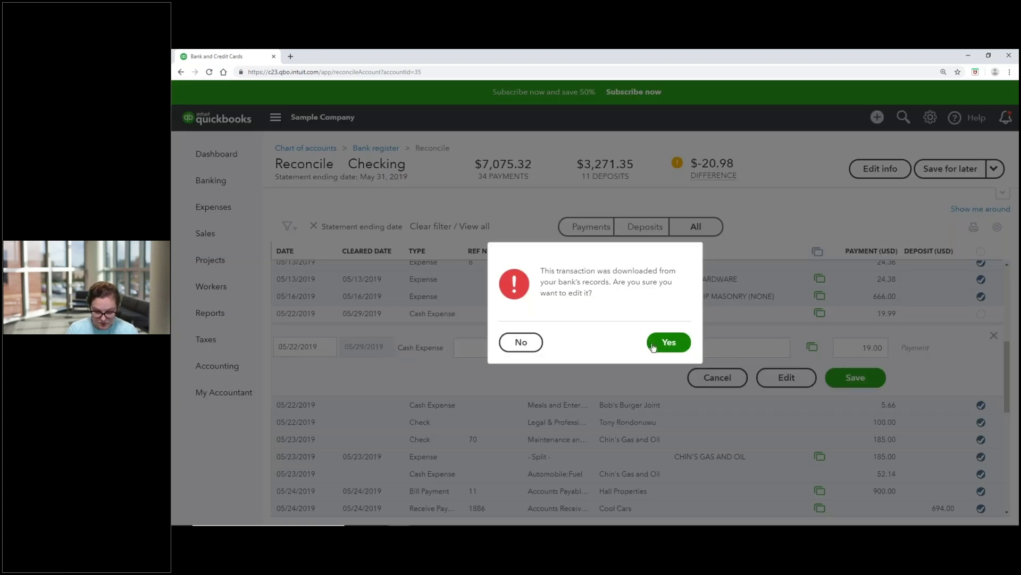
click(663, 349)
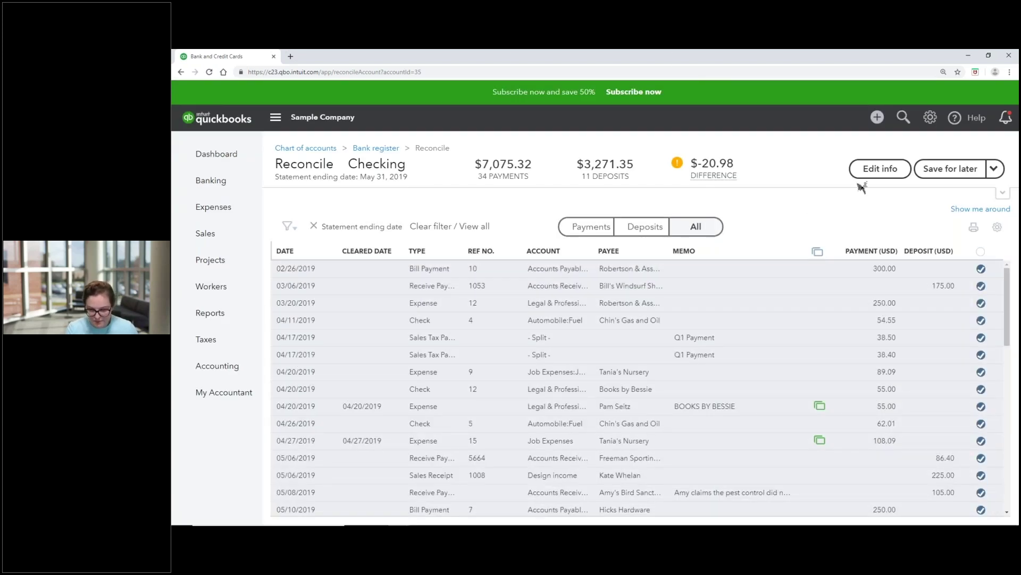
click(880, 168)
drag(883, 150, 862, 150)
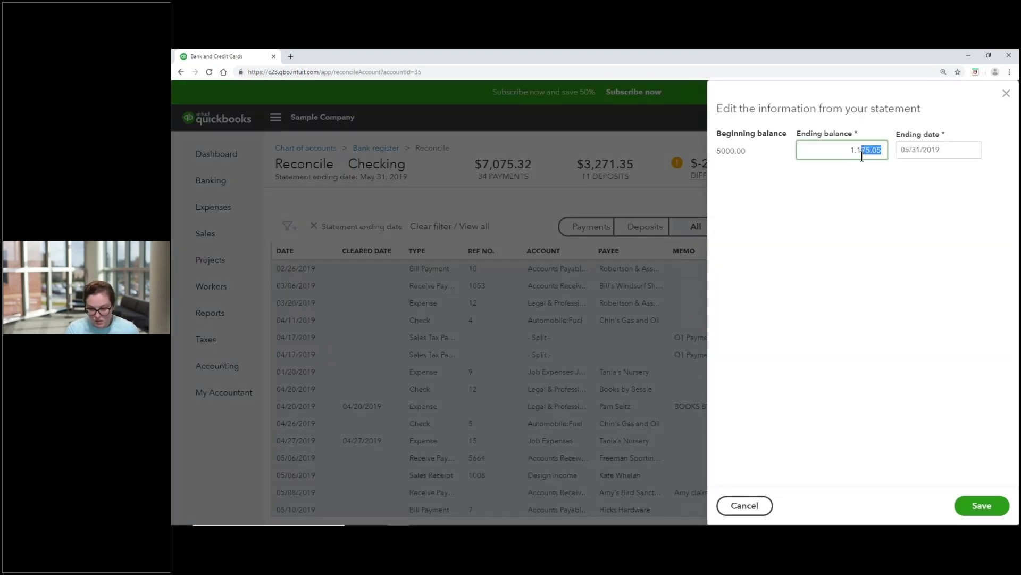
click(633, 286)
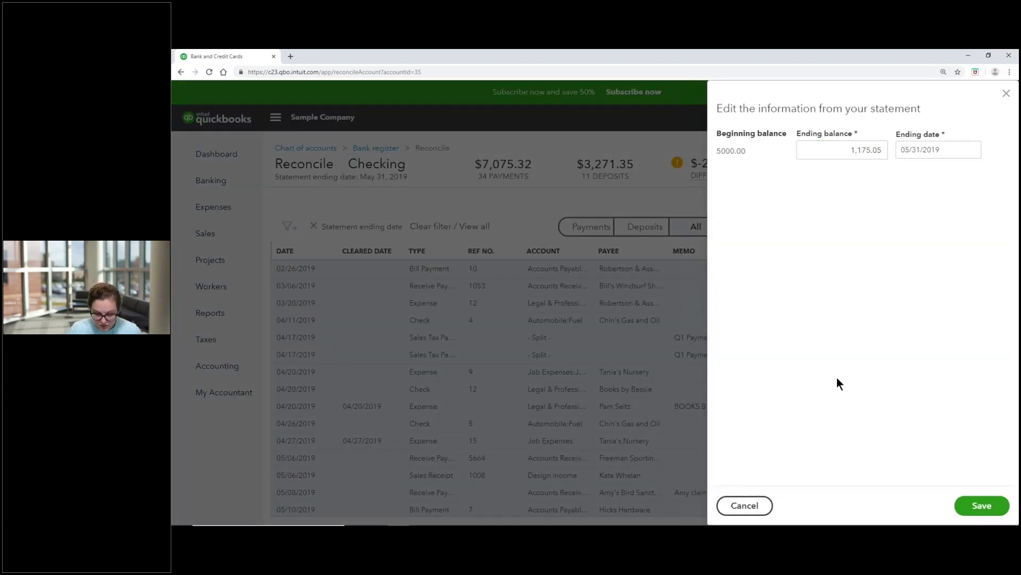
click(1006, 93)
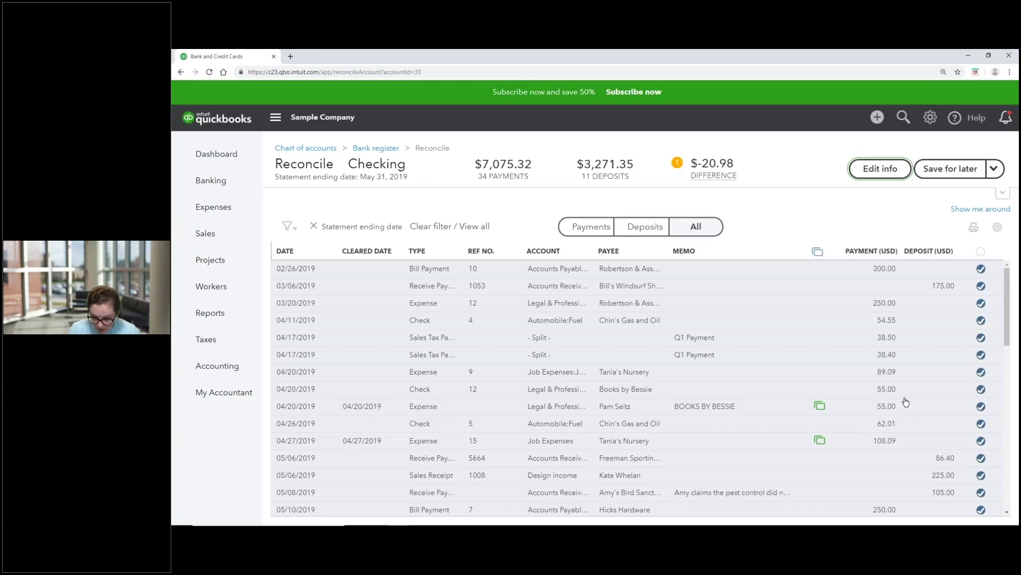
Mark the 05/22/2019 Squeaky Kleen automobile expense as cleared
scroll(903, 402, down, 3)
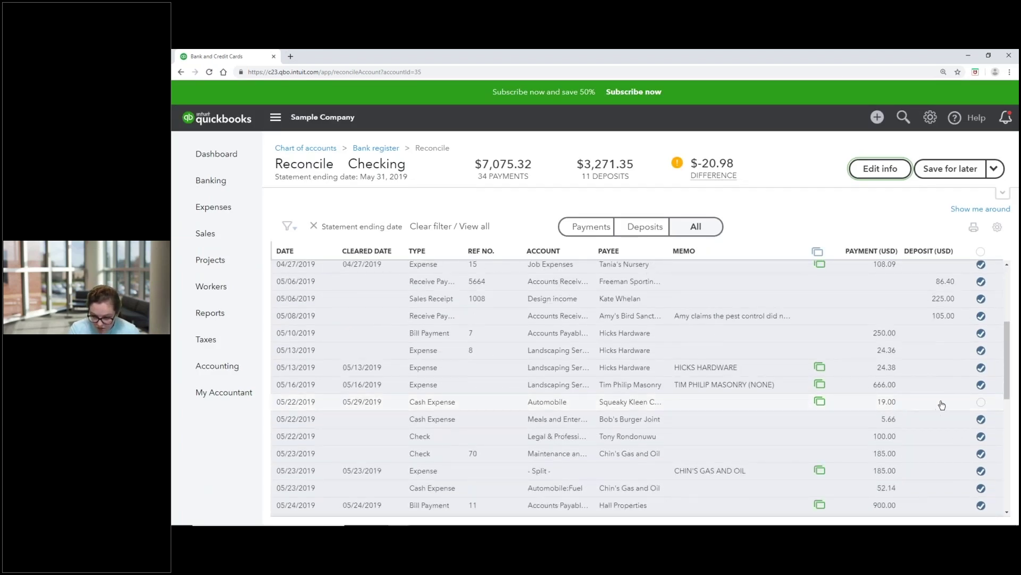
click(942, 406)
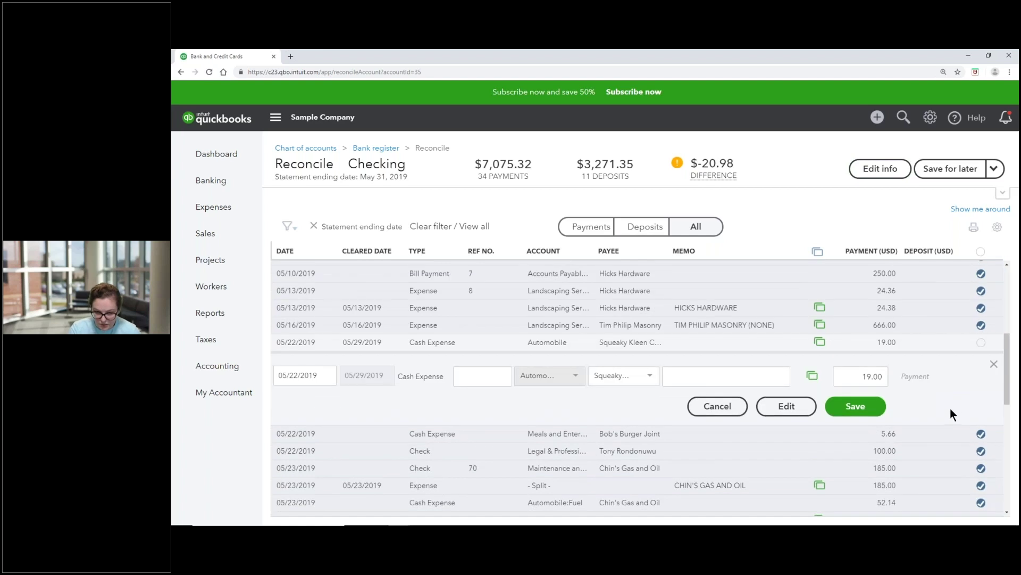
click(981, 342)
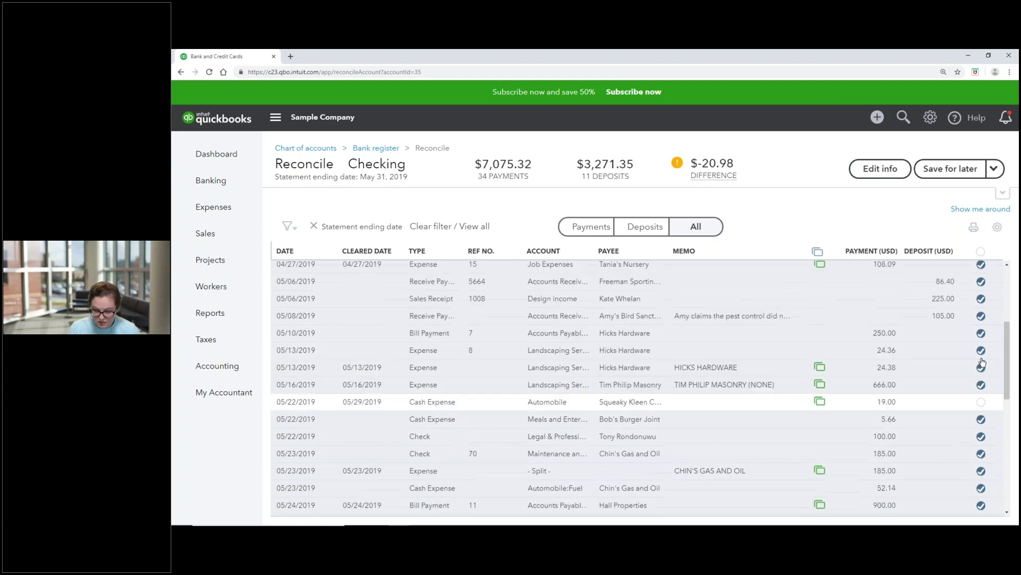
click(981, 402)
click(981, 402)
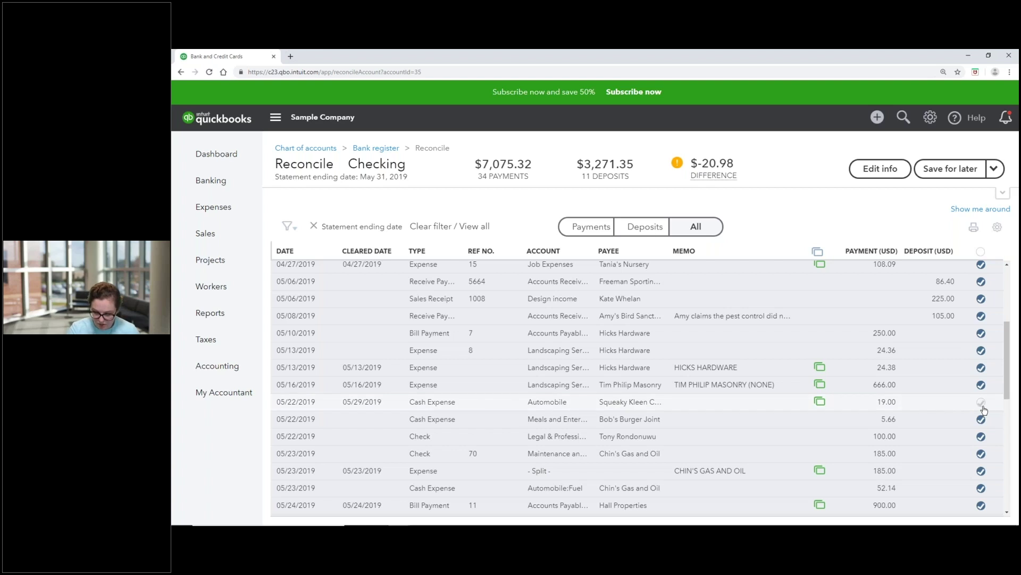
Change the 05/22/2019 Squeaky Kleen expense amount to 20.98, save it and confirm editing the downloaded transaction
click(911, 410)
drag(866, 368, 921, 365)
key(BackSpace)
key(BackSpace)
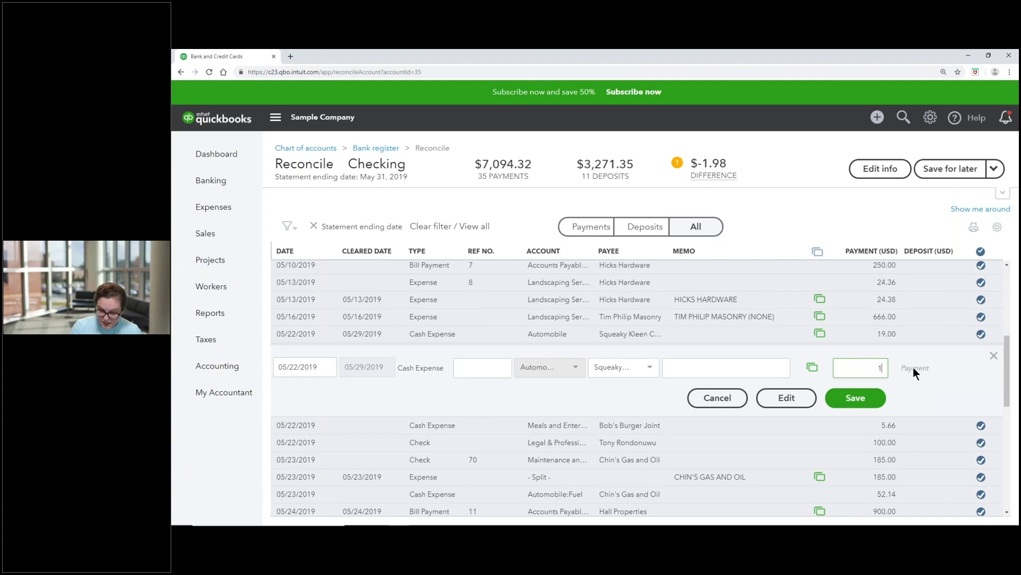
text(20.98)
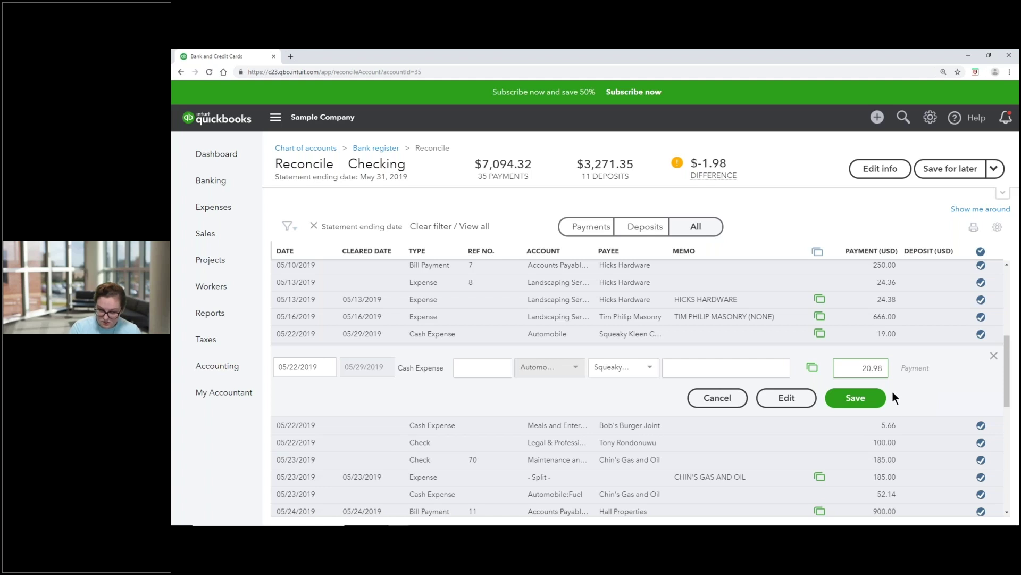
click(865, 399)
click(670, 342)
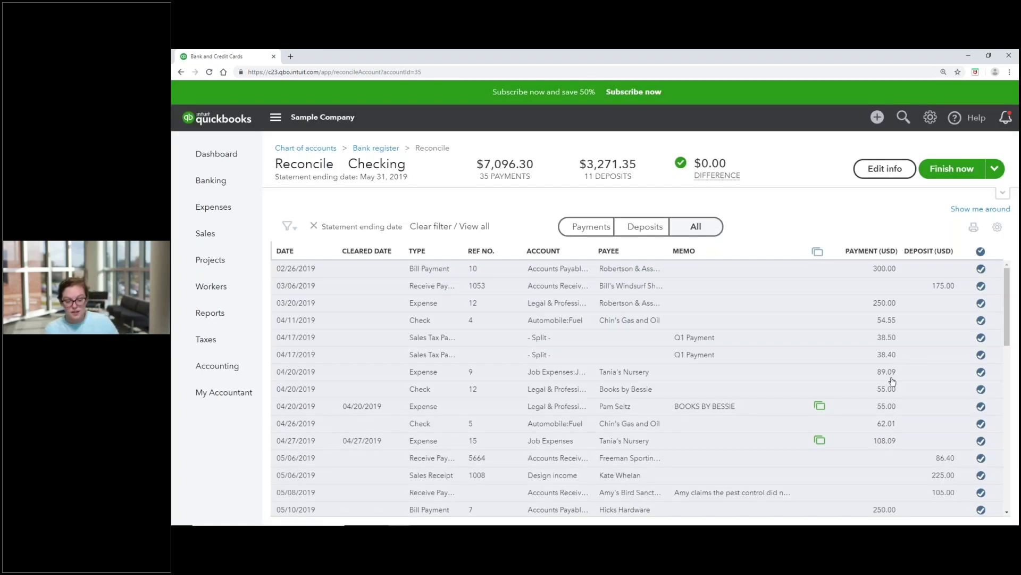
Finish the checking account reconciliation and close the completion message without viewing the report
mouse_move(695, 181)
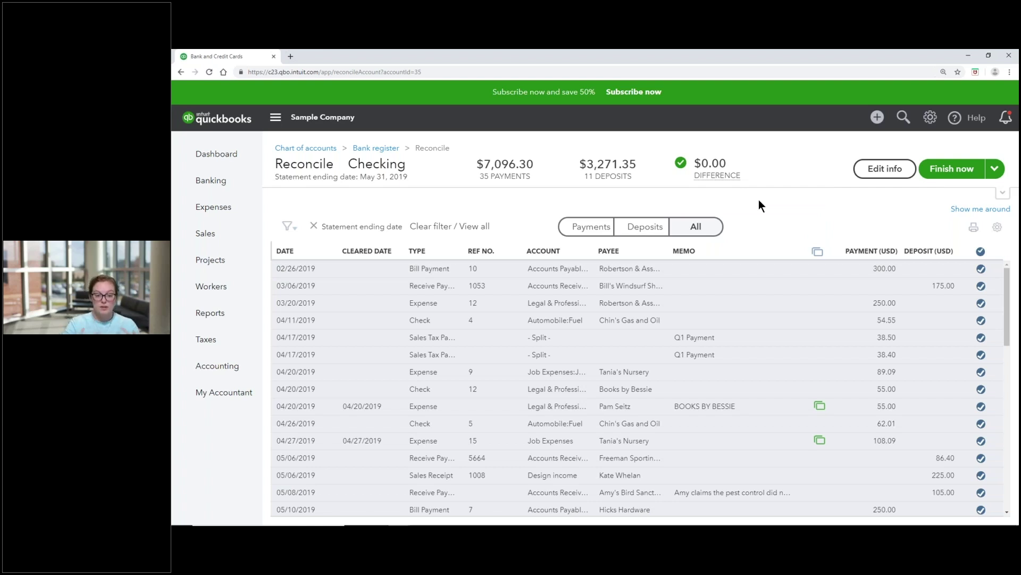
click(952, 168)
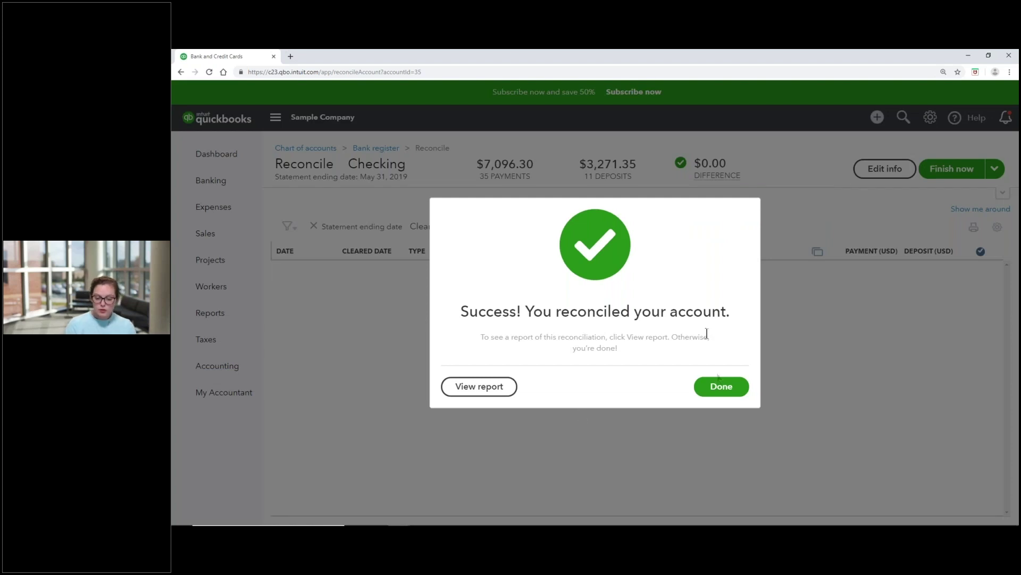
click(740, 386)
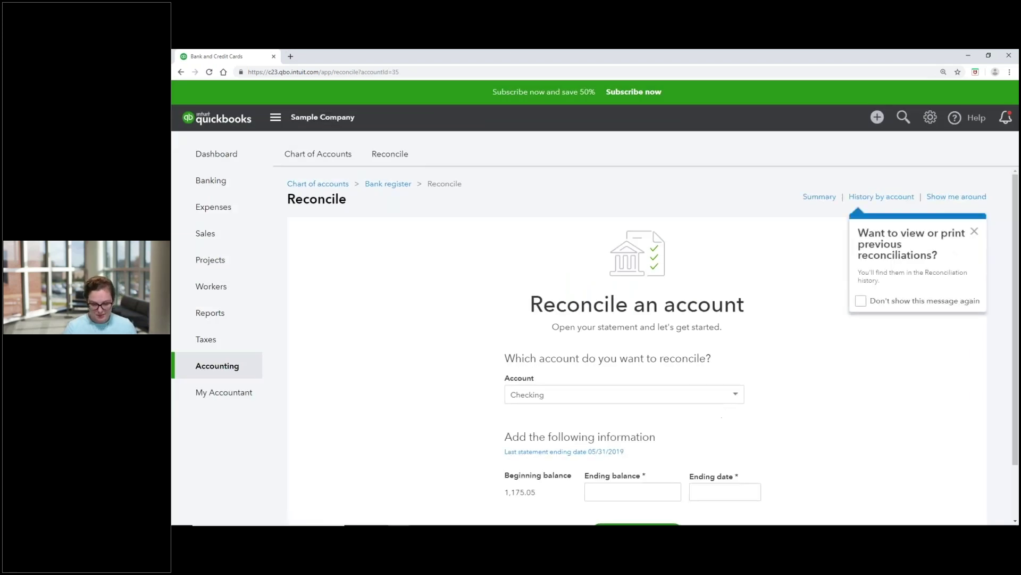
Open the reconciliation history by account for Checking and dismiss the guidance tips to view the 05/31/2019 entry
click(975, 230)
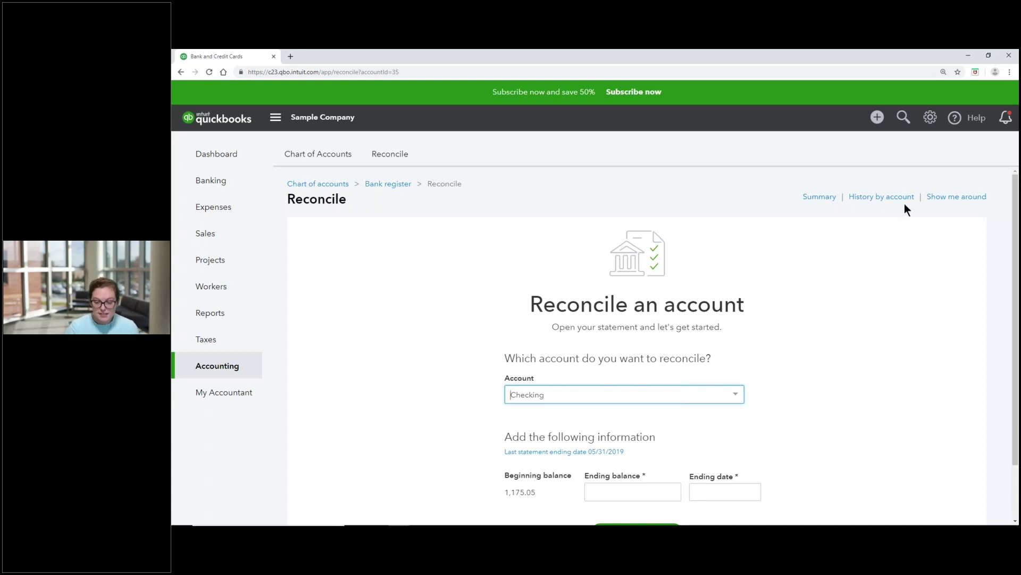
click(882, 198)
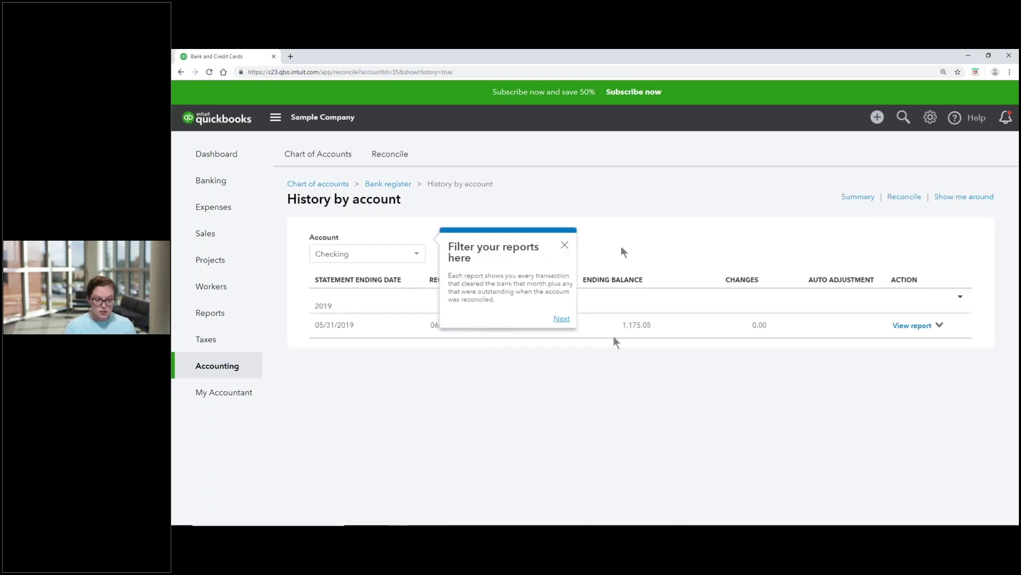
click(563, 243)
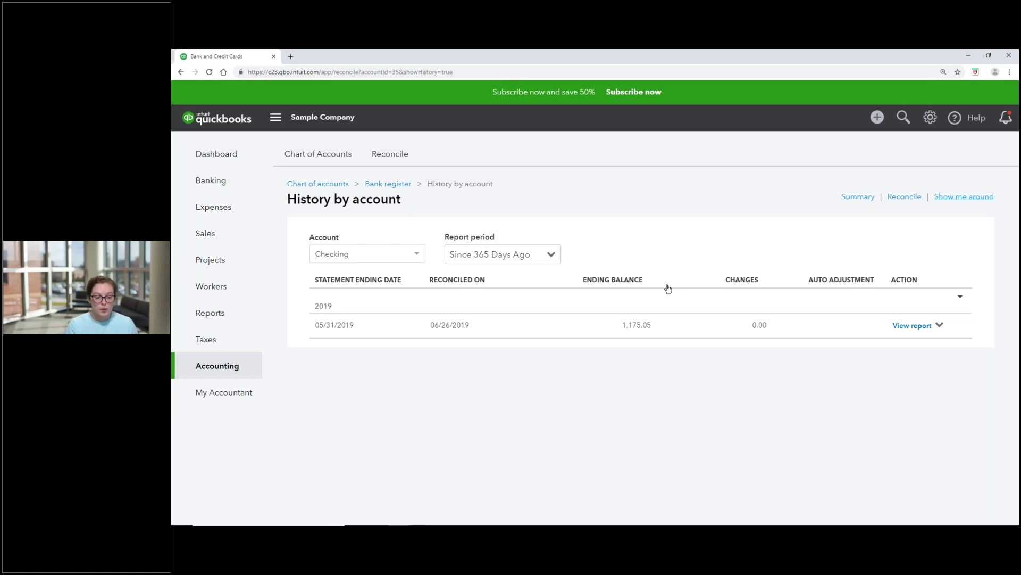
Open the Checking account's register from the Chart of Accounts and dismiss the register basics tip
click(320, 157)
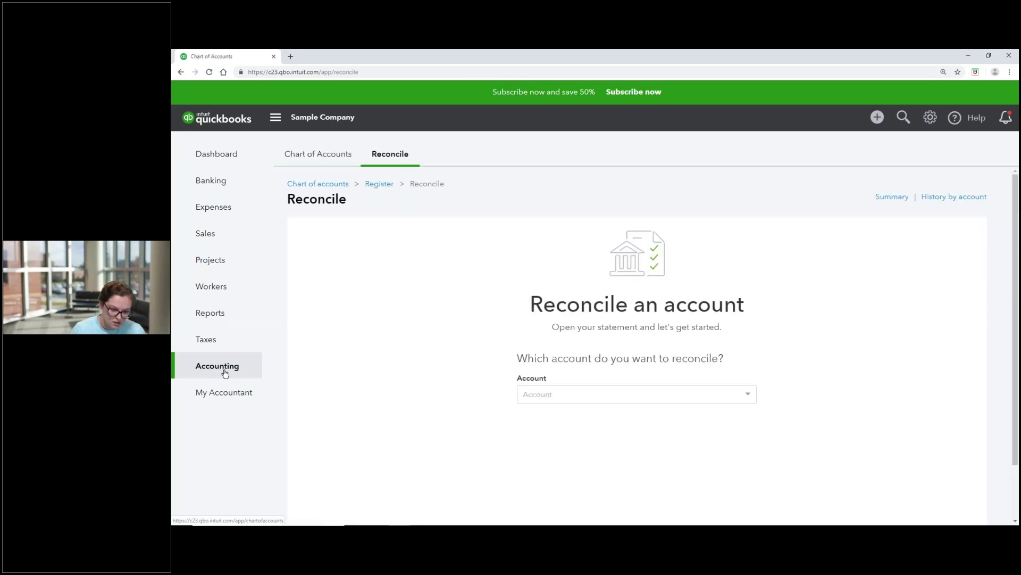
mouse_move(256, 370)
click(292, 374)
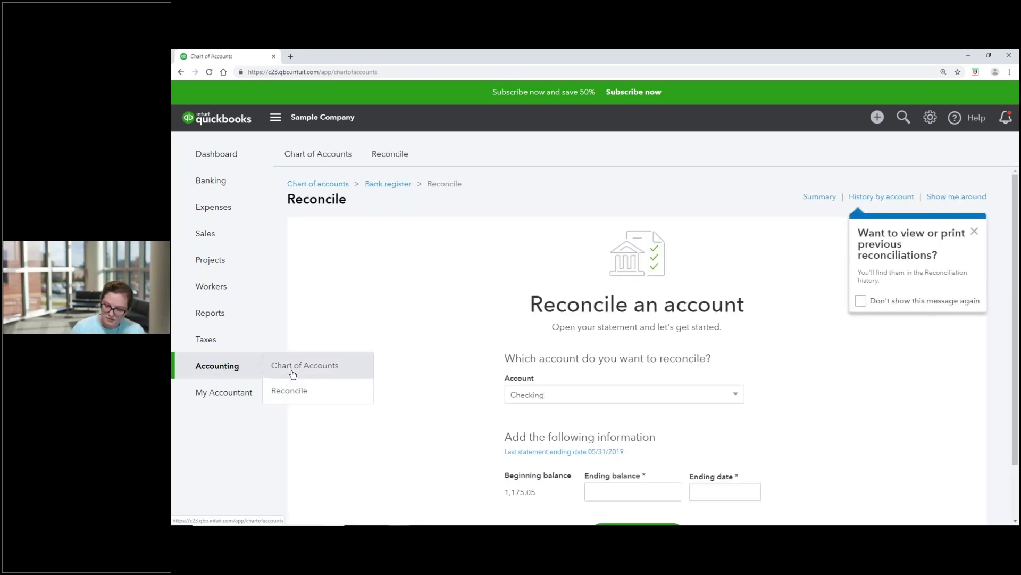
click(654, 353)
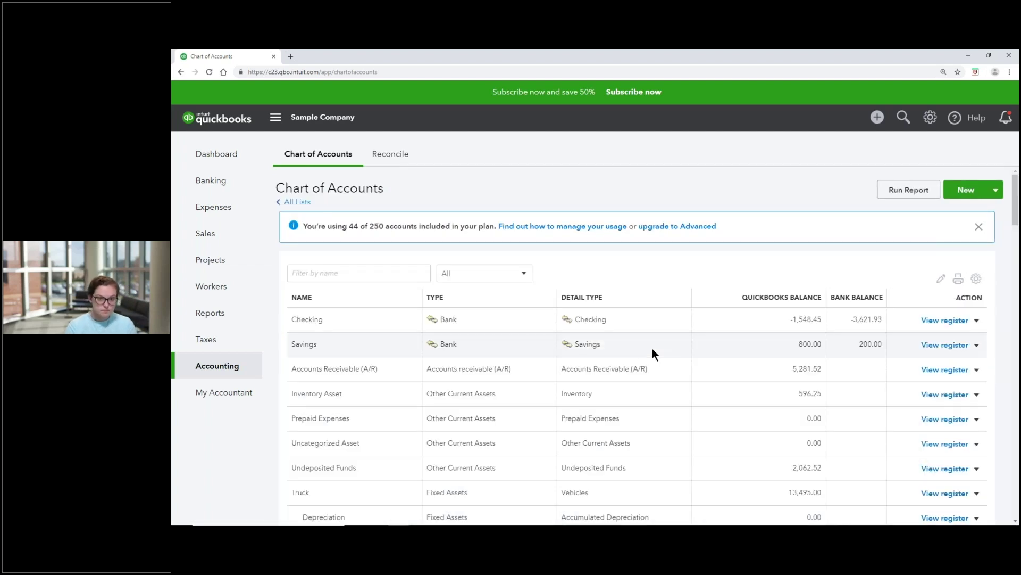
click(954, 322)
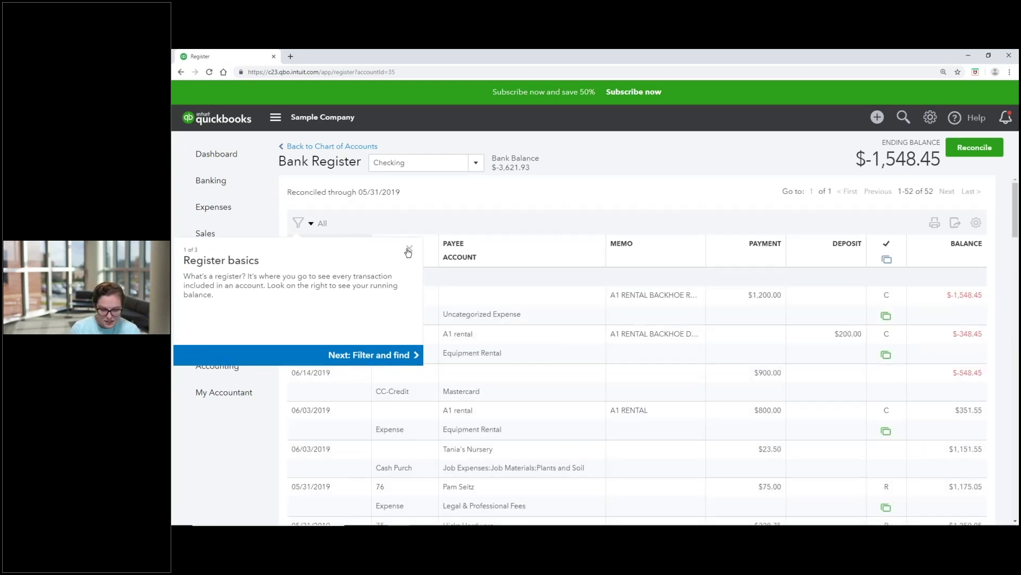
click(408, 249)
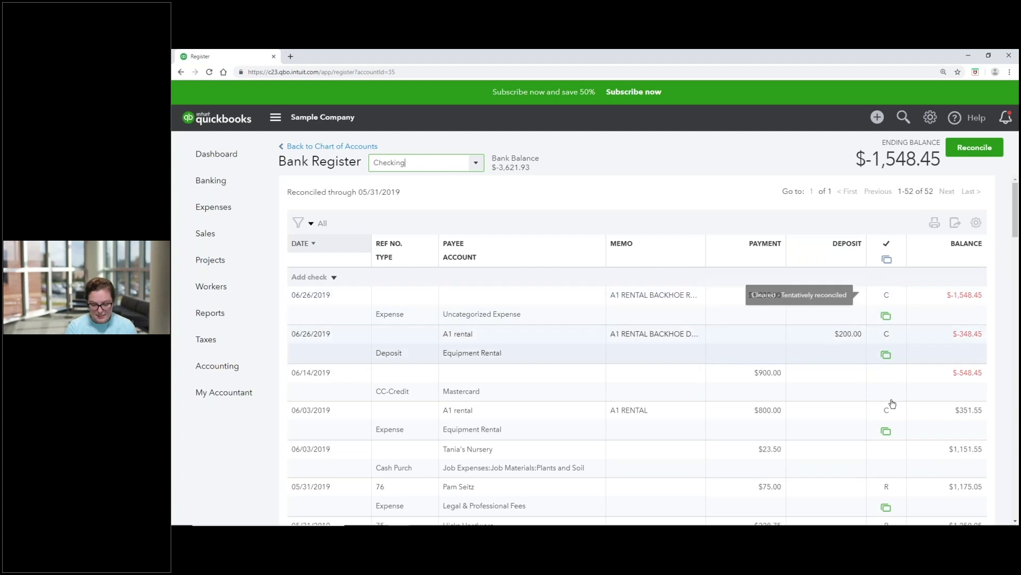
Cycle the 05/31/2019 expense number 76 status to R, save it and confirm modifying the reconciled transaction
scroll(893, 403, down, 3)
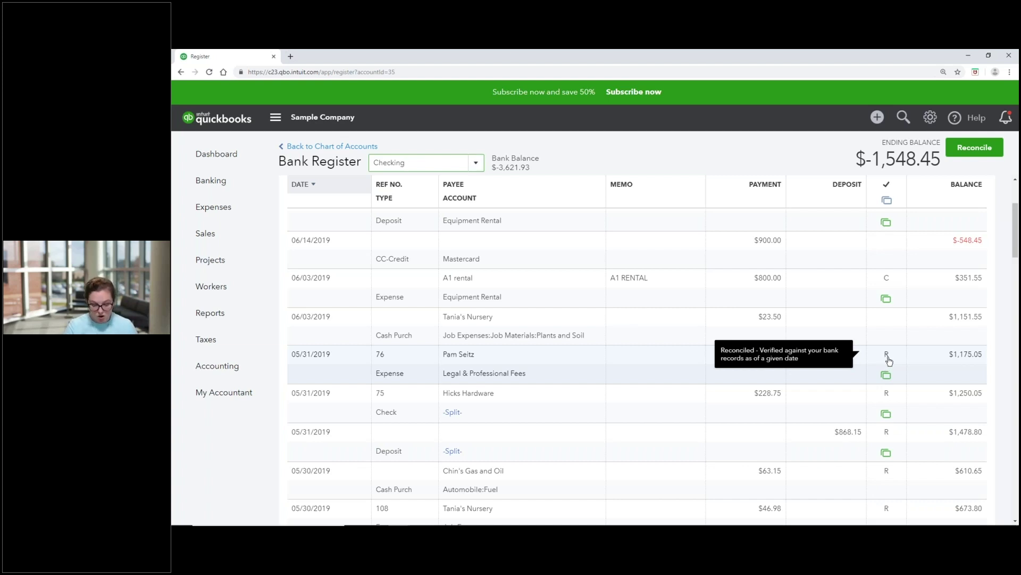
click(888, 360)
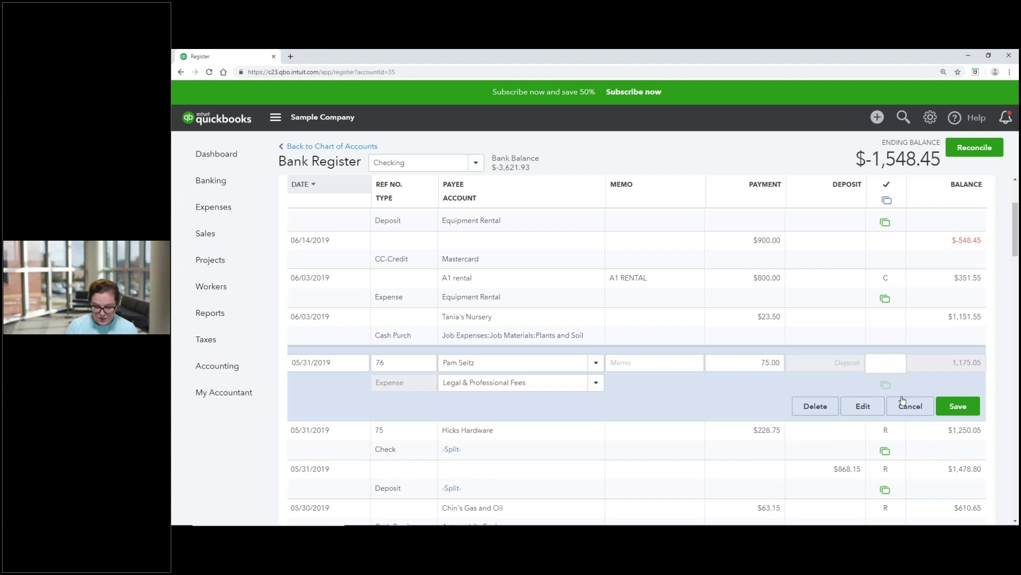
click(893, 365)
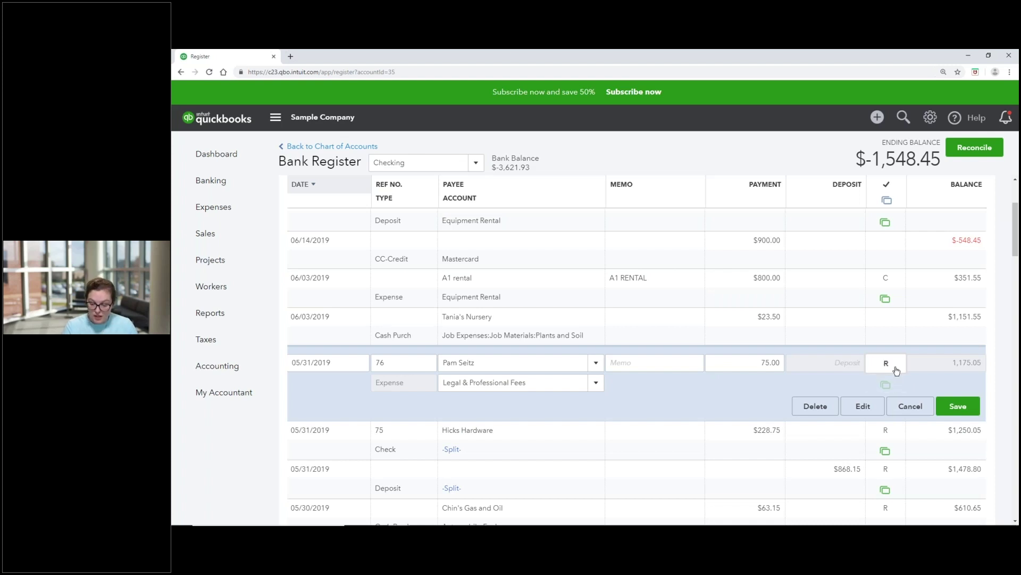
click(955, 405)
click(702, 332)
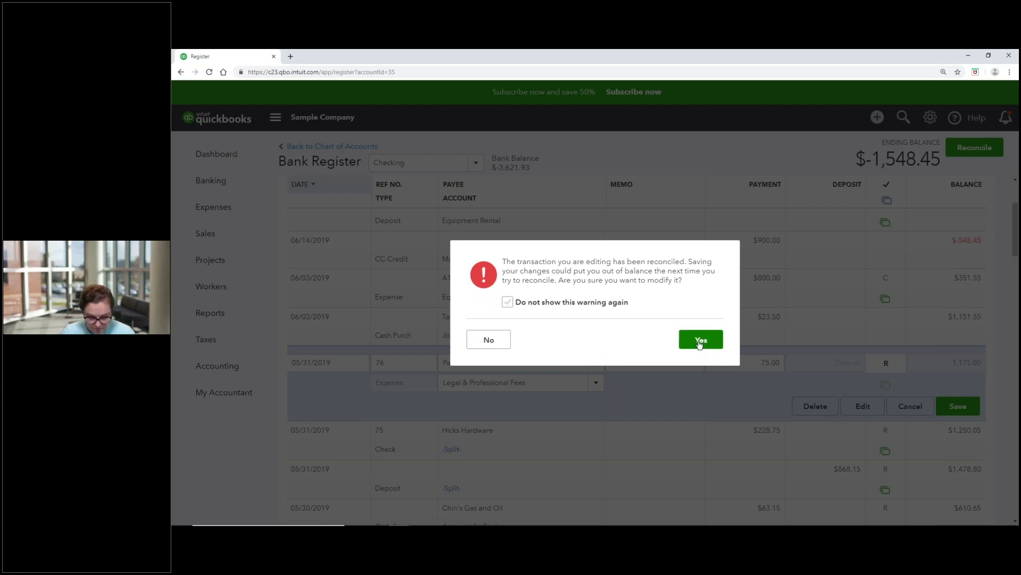
click(700, 343)
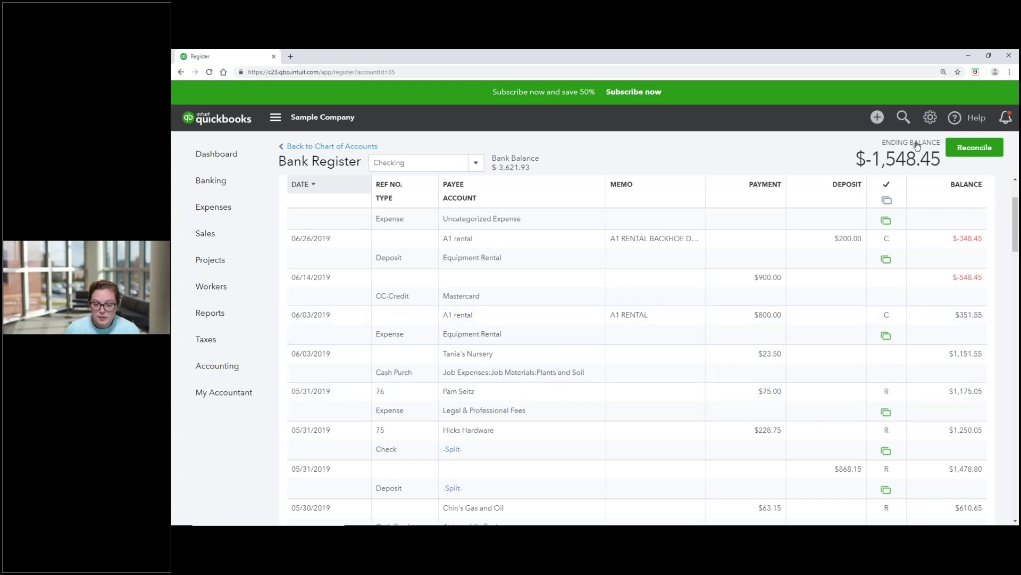
Open the advanced company settings and enable Close the books in the Accounting section
click(930, 123)
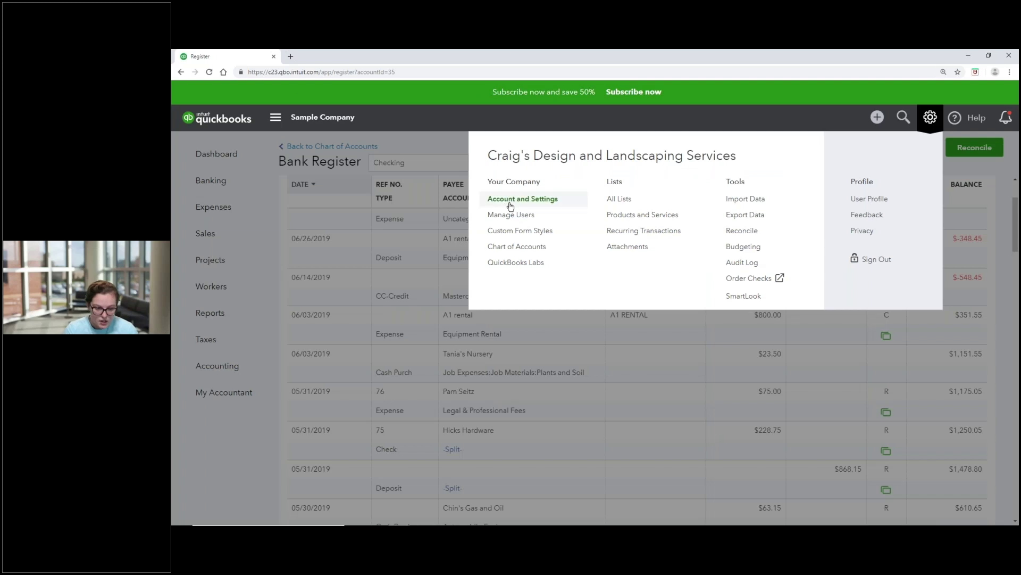
click(523, 198)
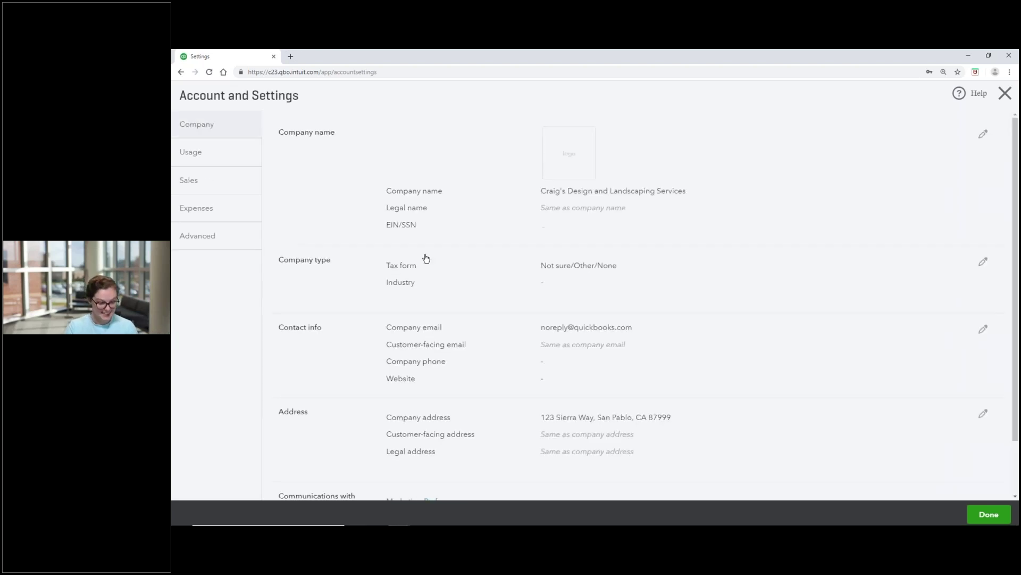
click(223, 243)
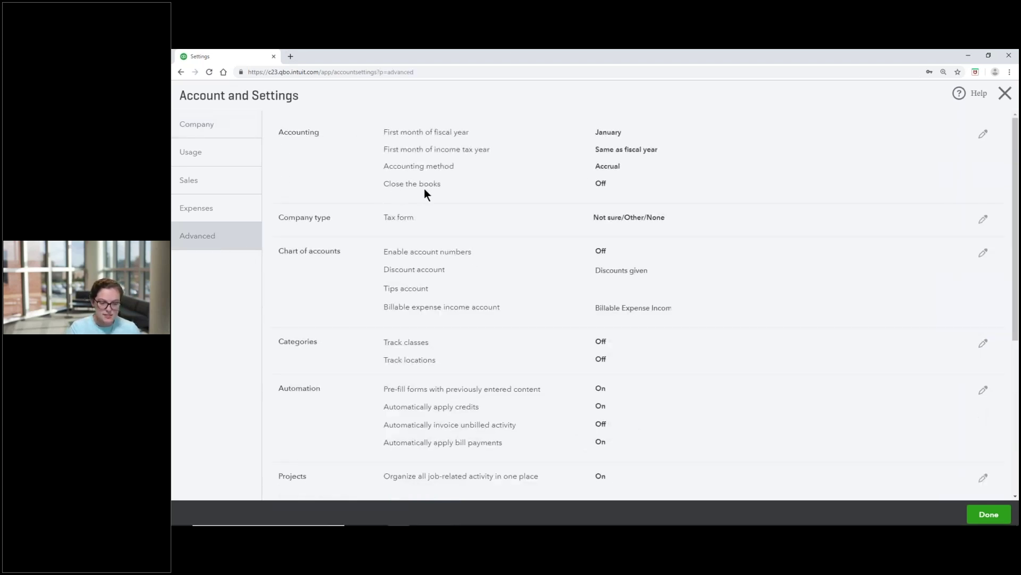
click(597, 186)
click(389, 202)
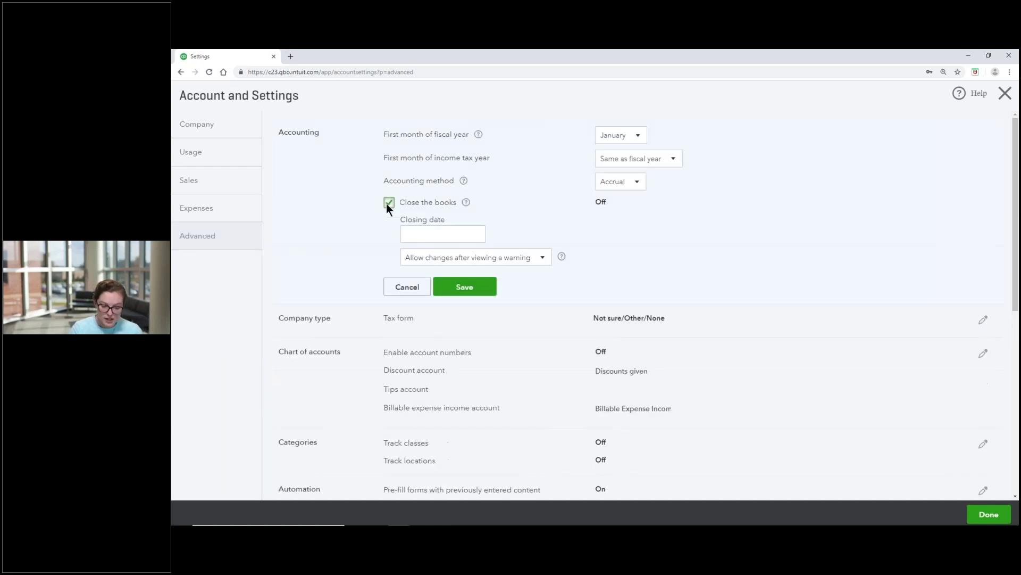
Set the closing date to 05/31/2019 and allow changes only after viewing a warning and entering a password
click(415, 232)
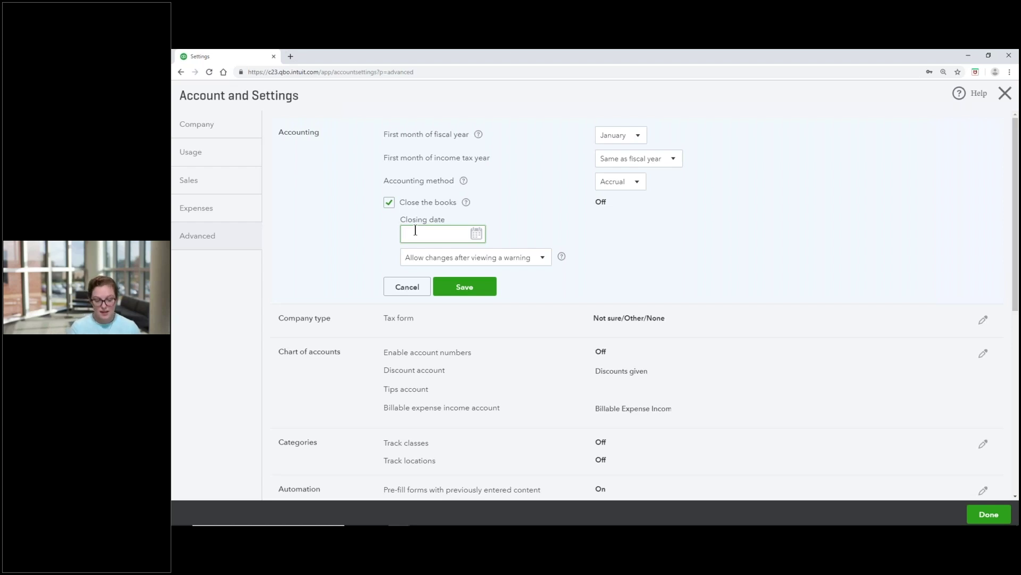
text(05/31/2019)
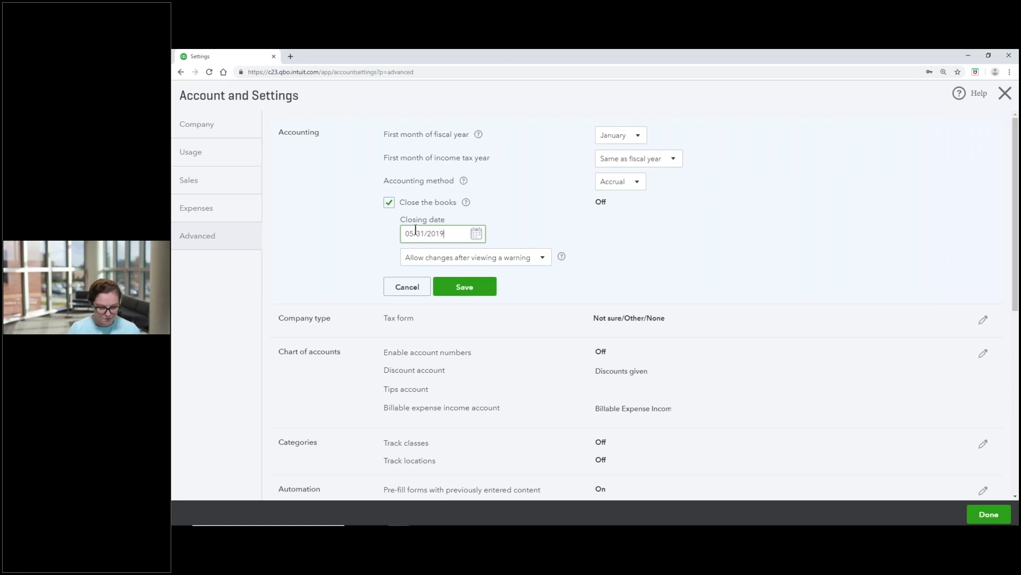
click(542, 260)
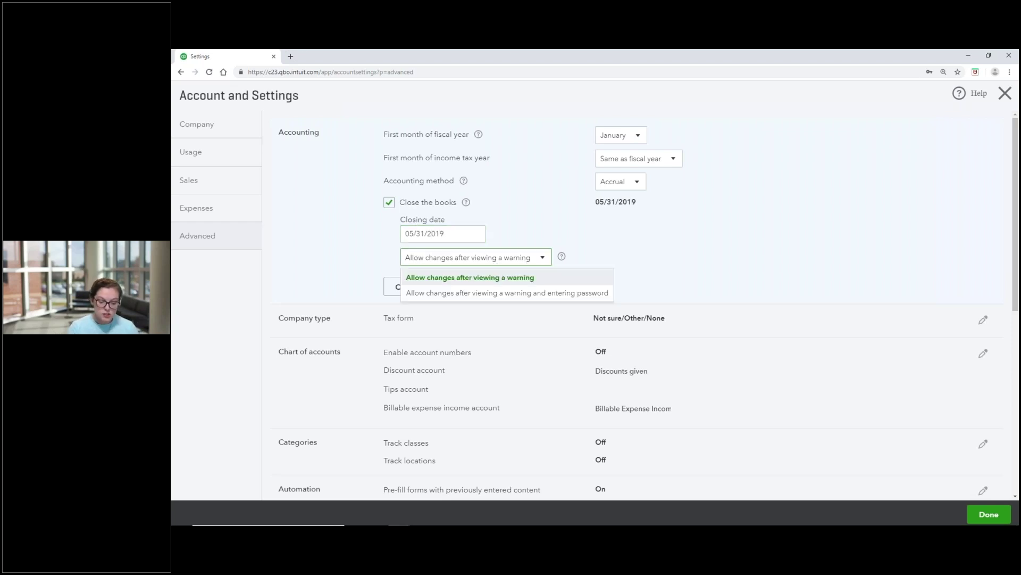
click(557, 294)
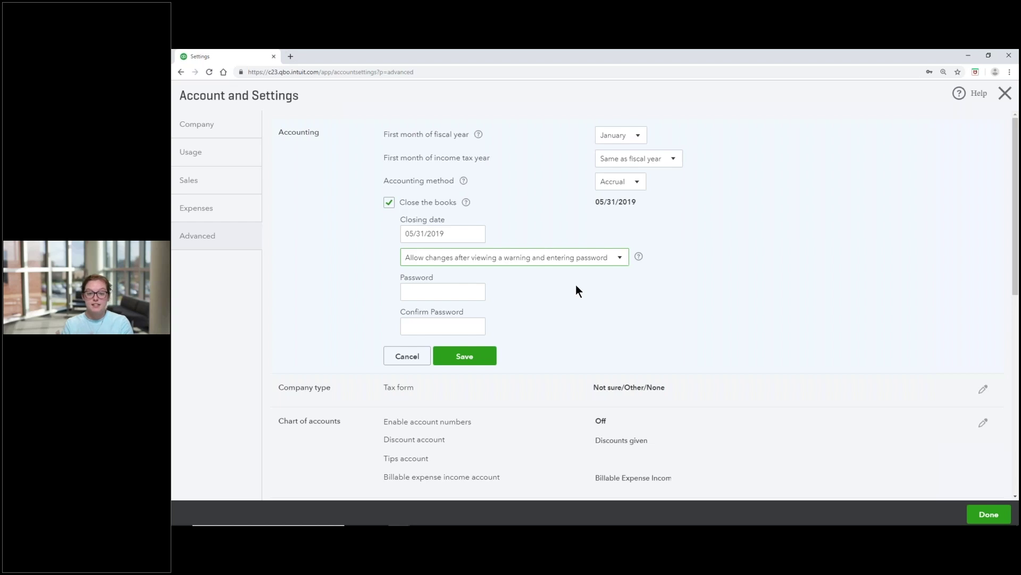
Enter and confirm the closing-date password, save the accounting settings and return to the register
click(464, 290)
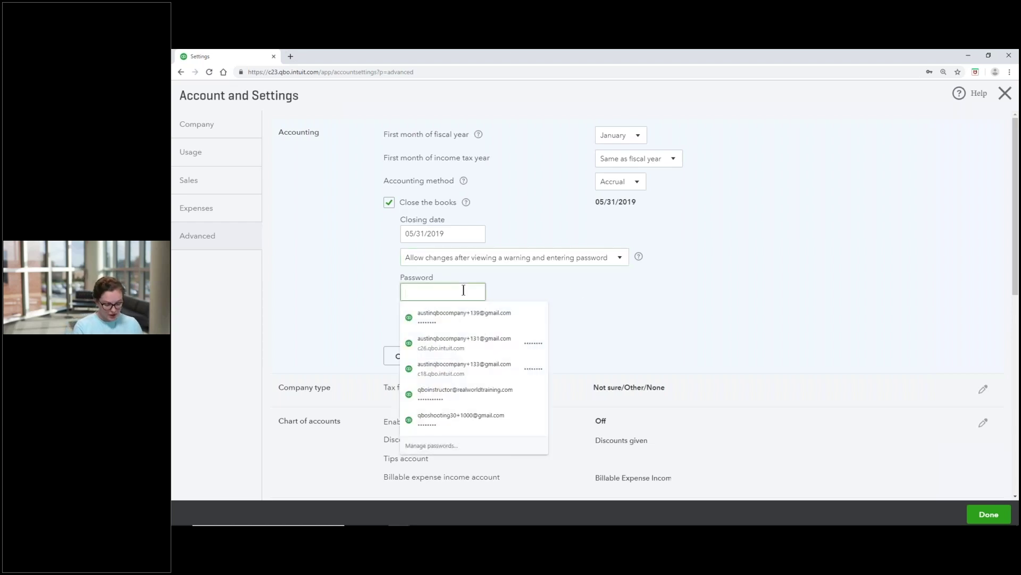
text(•••••••)
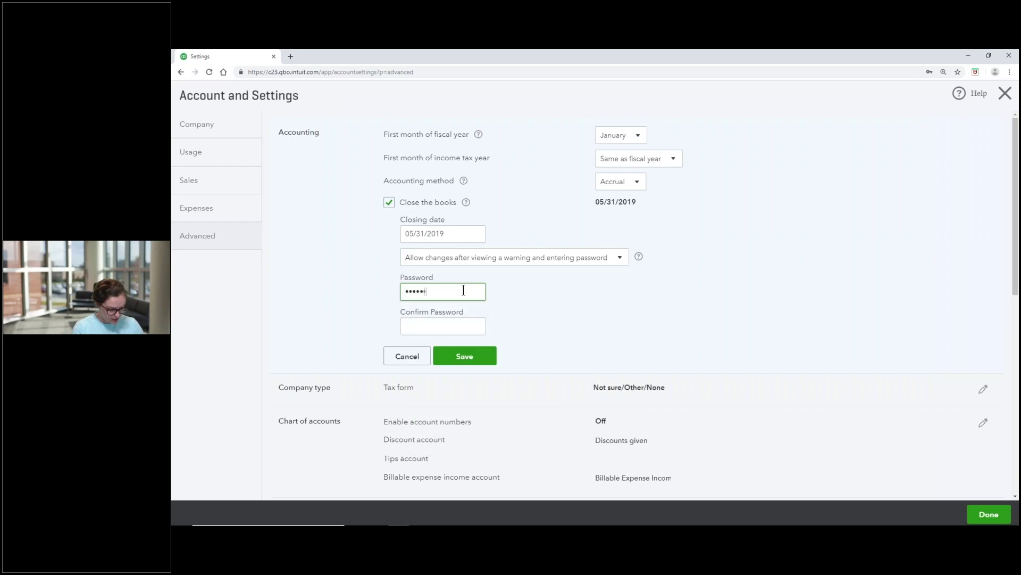
text(•••••••)
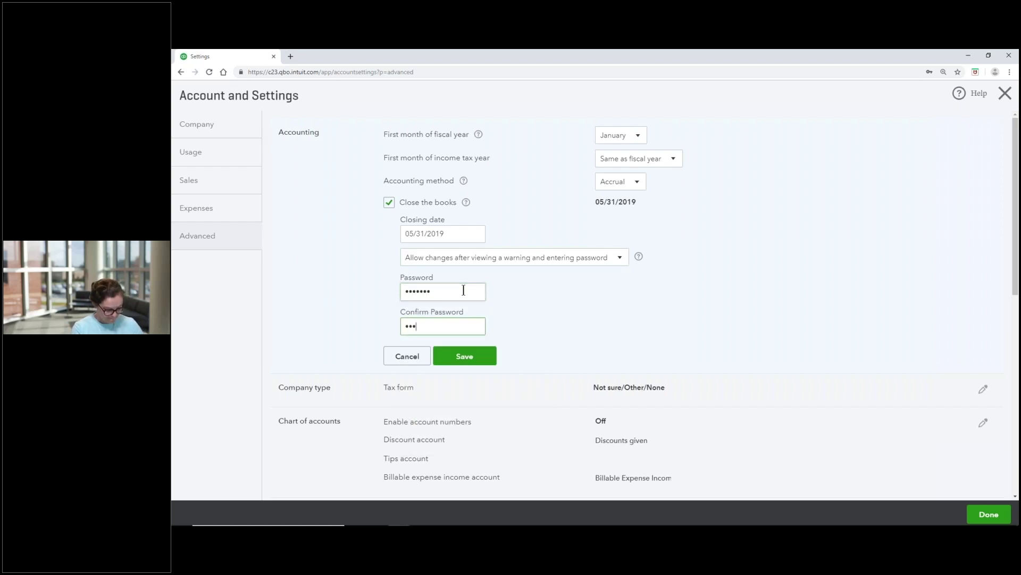
click(467, 356)
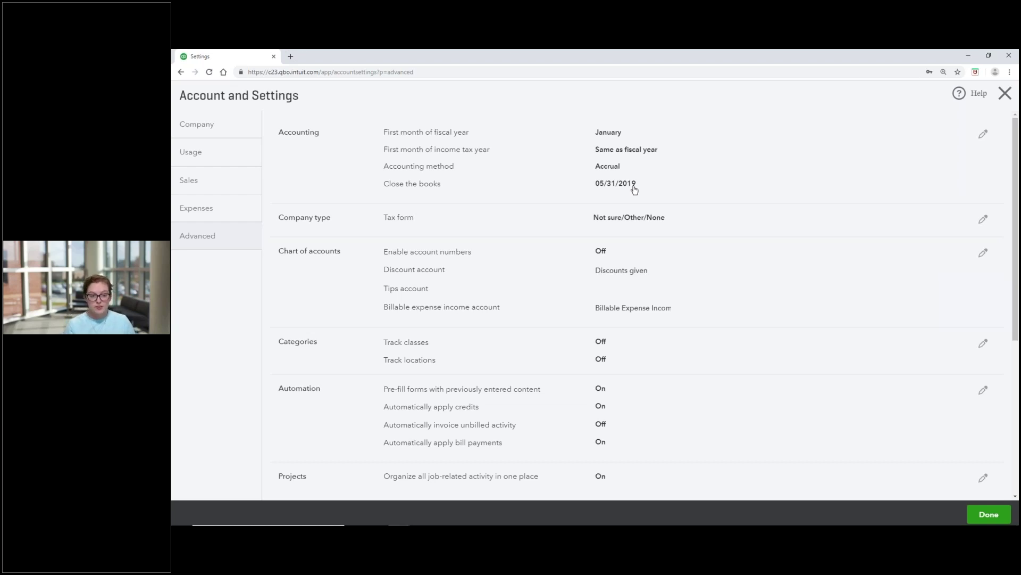
click(1005, 93)
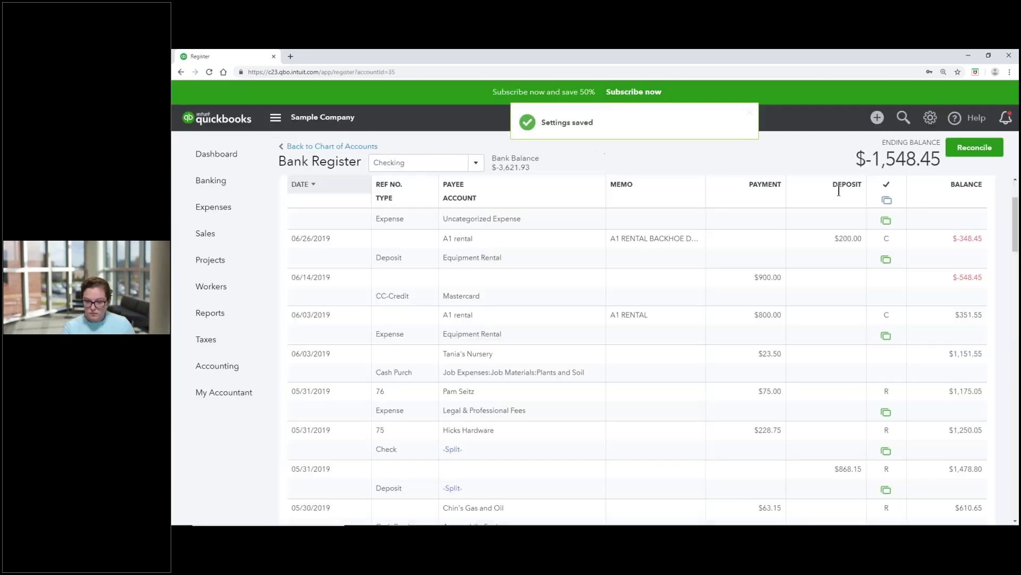
Create a new check from the Checking account with a payment date of 05/26/2019
click(877, 117)
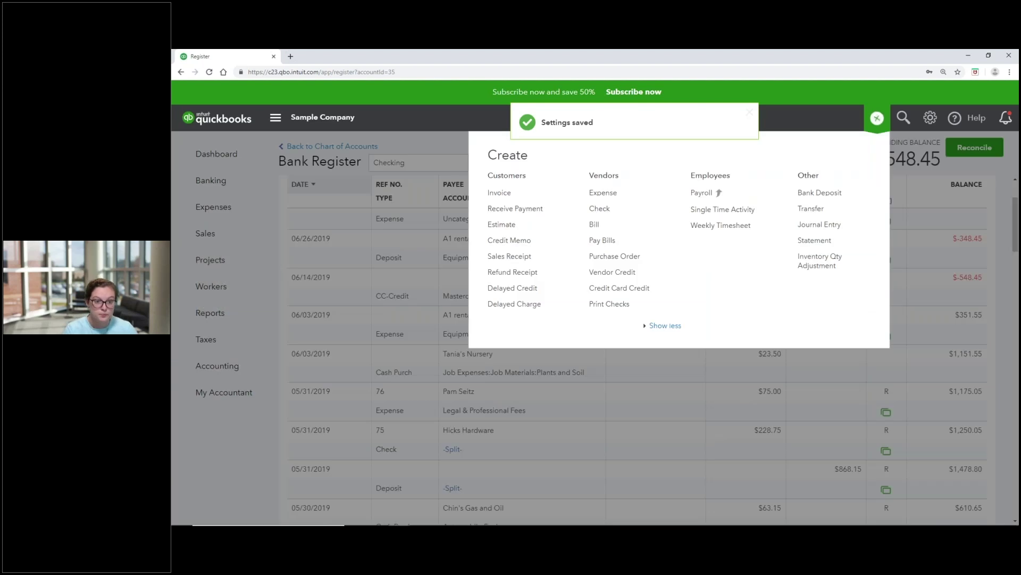
click(607, 211)
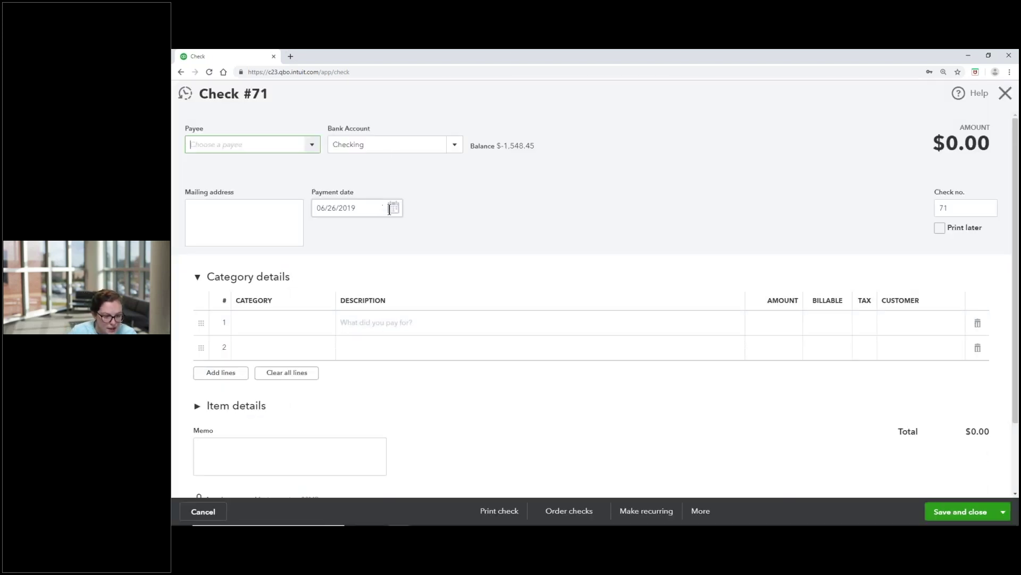
click(392, 208)
click(394, 208)
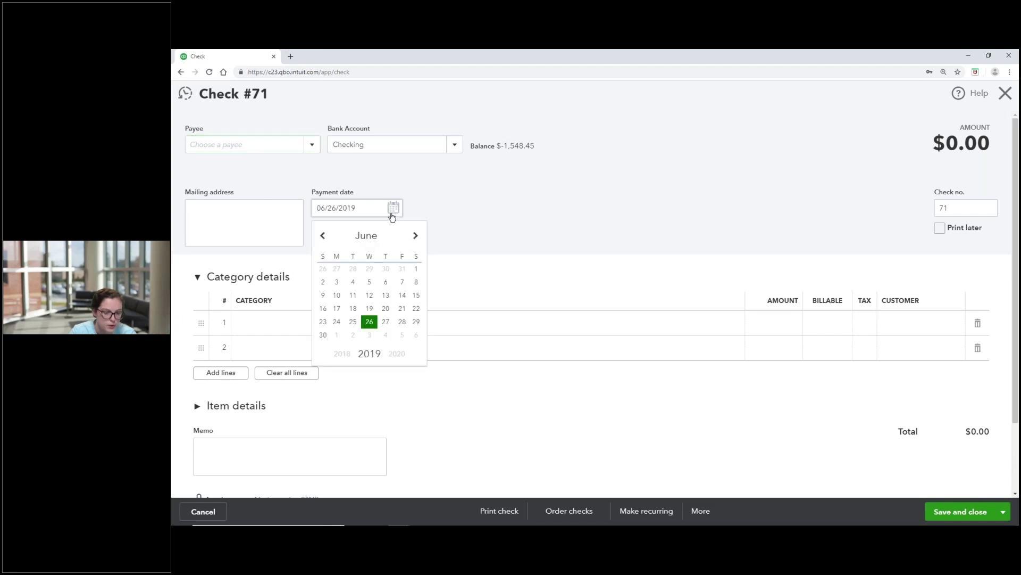
click(322, 235)
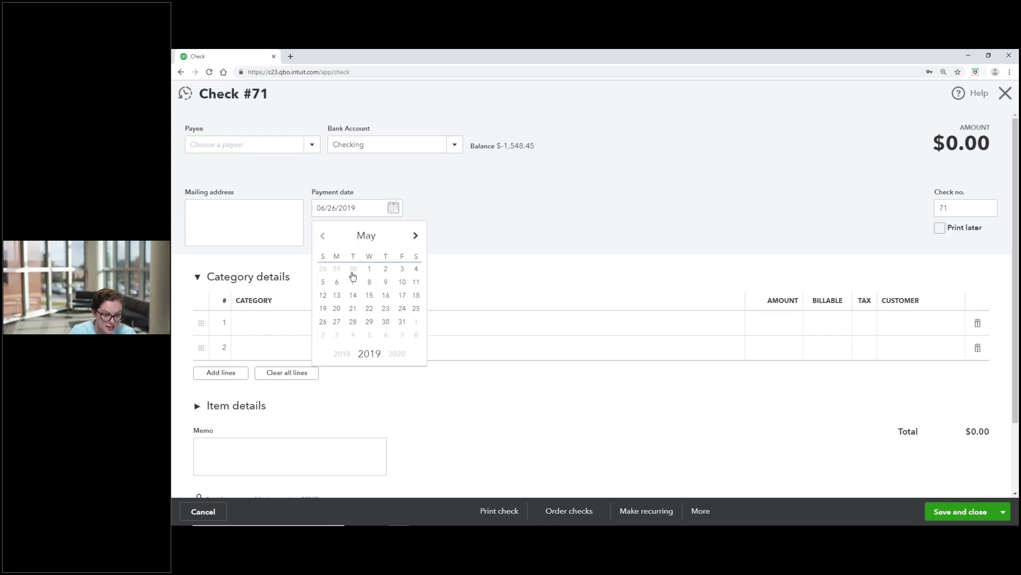
click(327, 324)
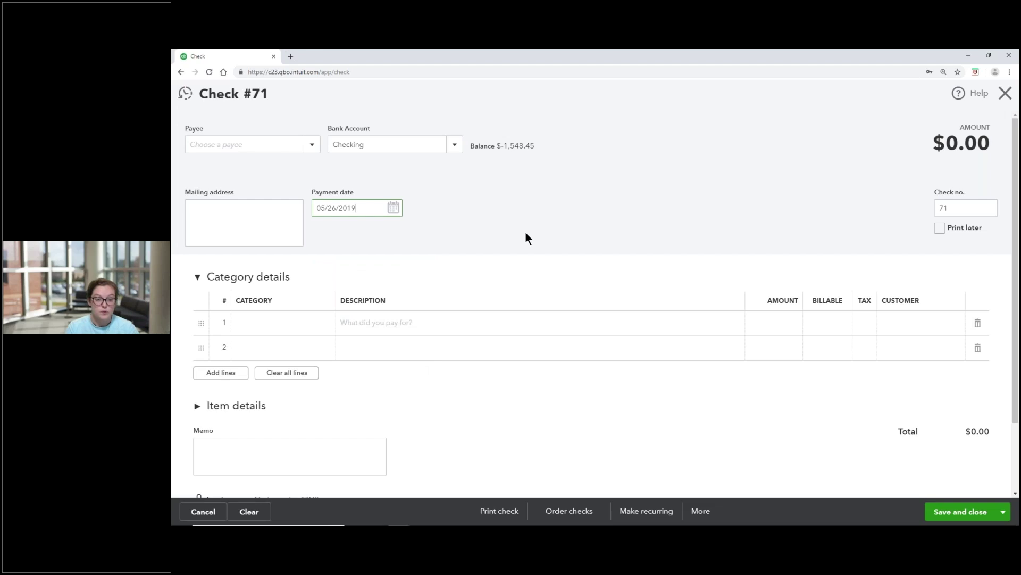
Make the check payable to Lee Advertising with one Advertising category line for 101.00
click(288, 146)
text(Lee Advertising)
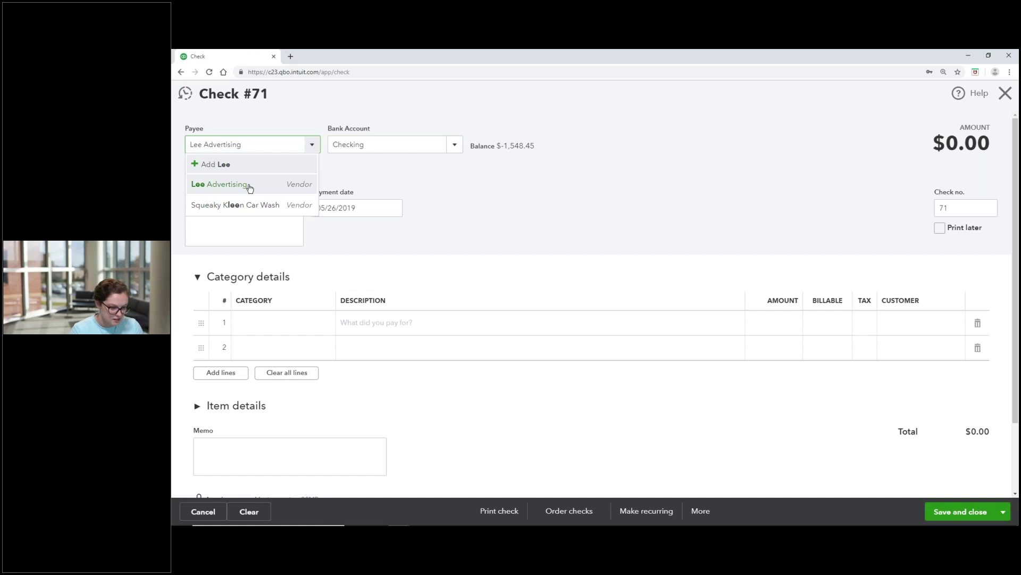
click(249, 188)
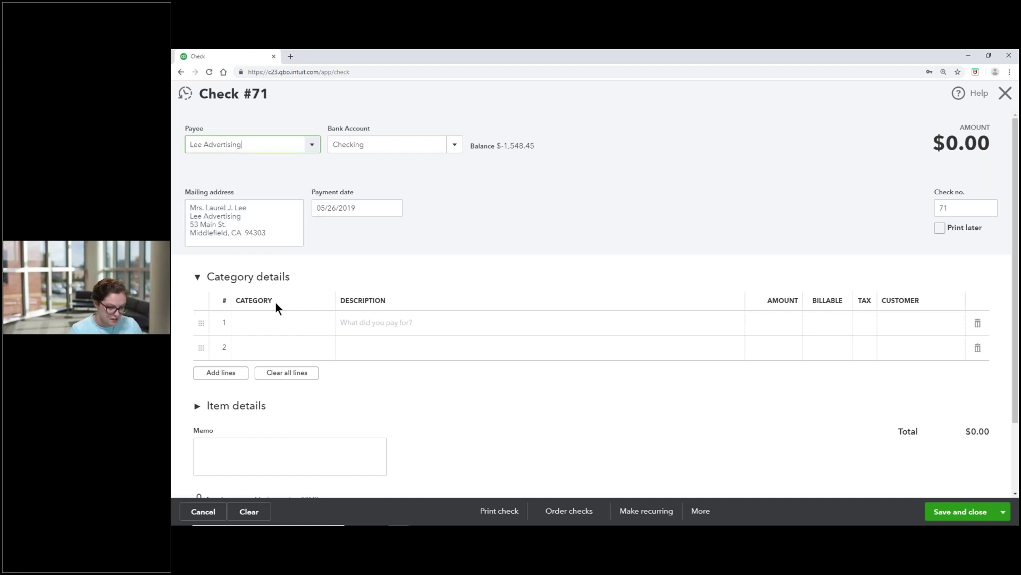
click(280, 320)
text(Advertising)
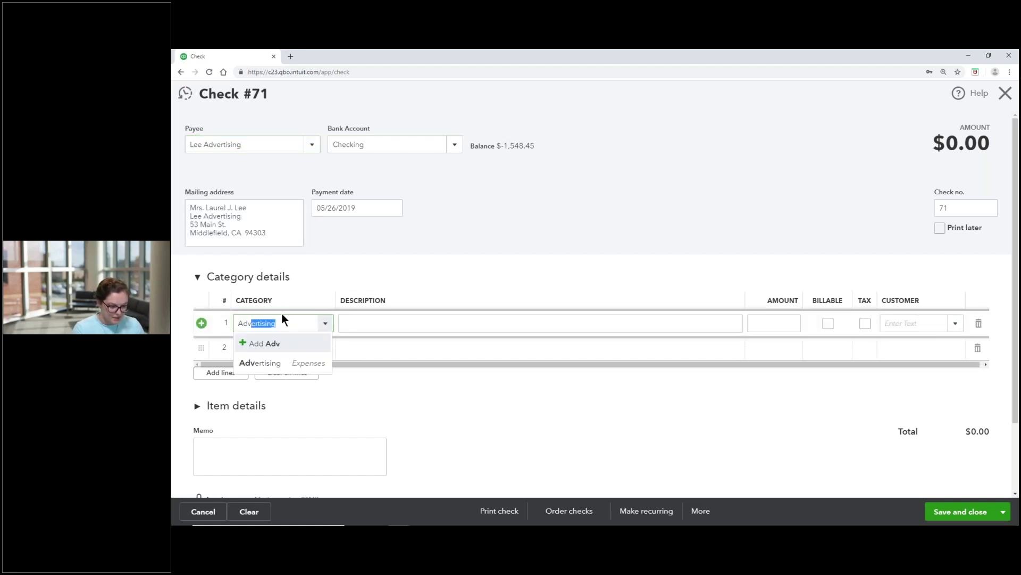
click(301, 364)
click(784, 321)
text(101.00)
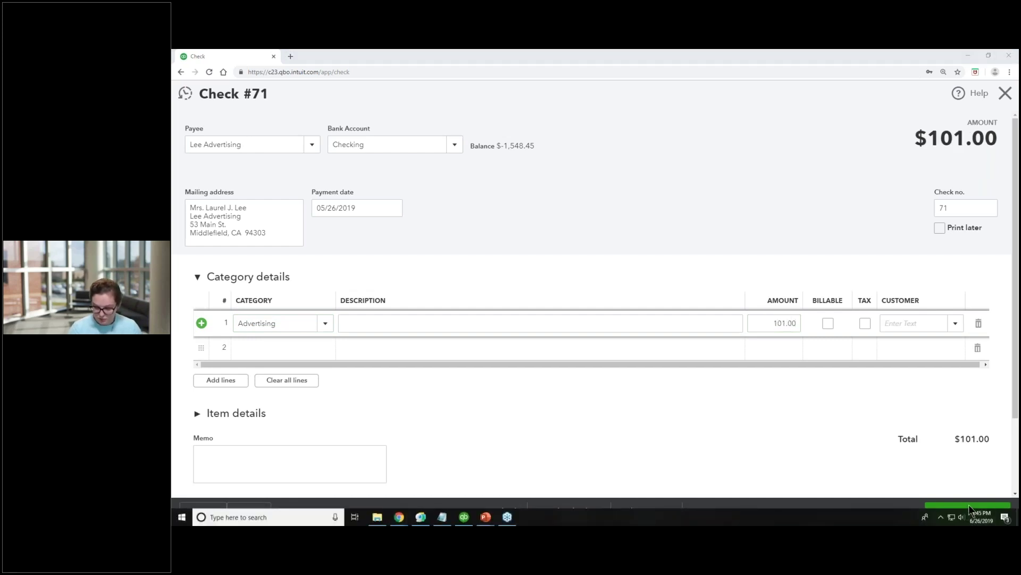
Try to save the back-dated Lee Advertising check, and discard it at the closing-date password request
click(977, 515)
click(784, 465)
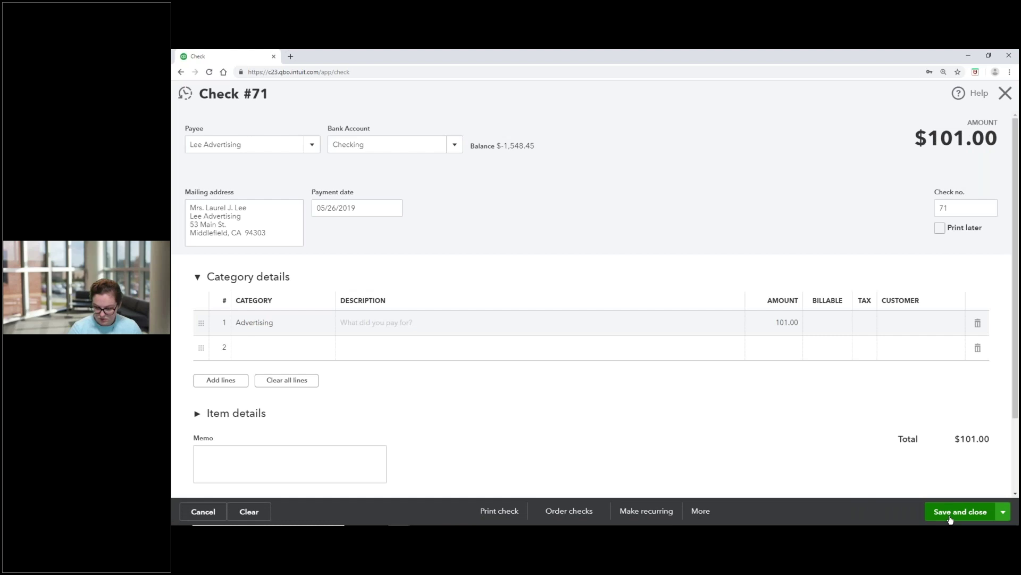
click(951, 516)
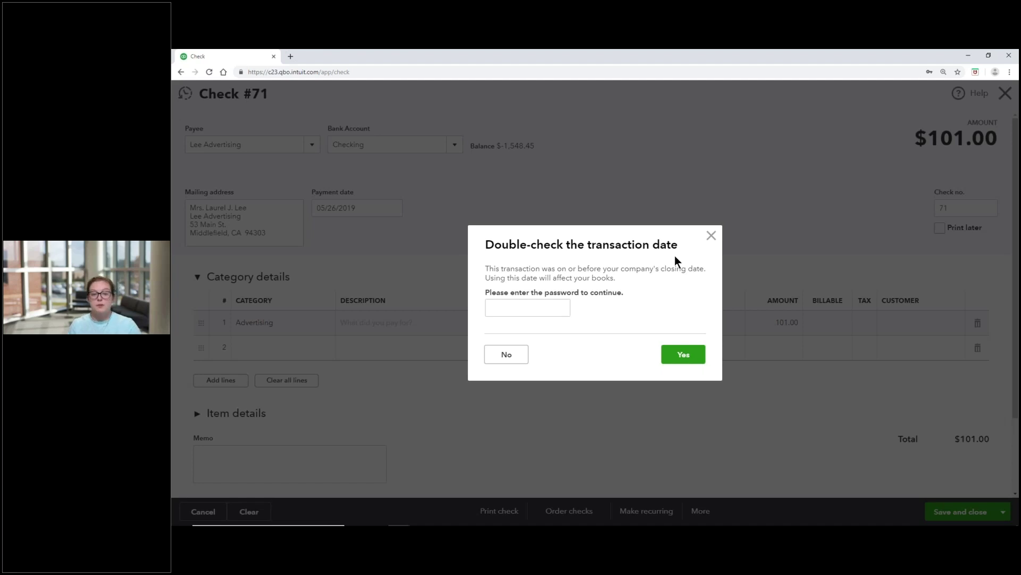
click(562, 306)
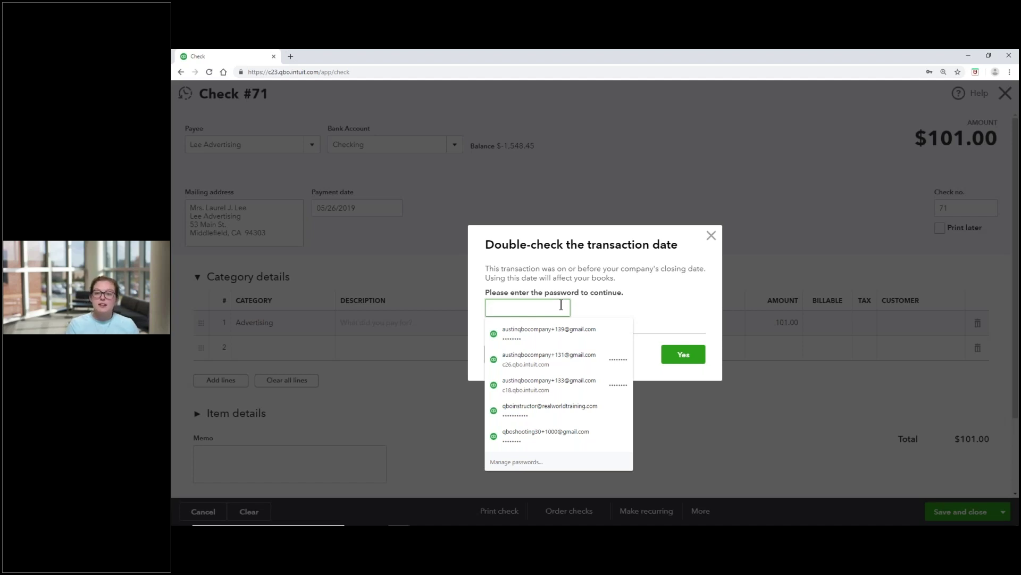
click(711, 236)
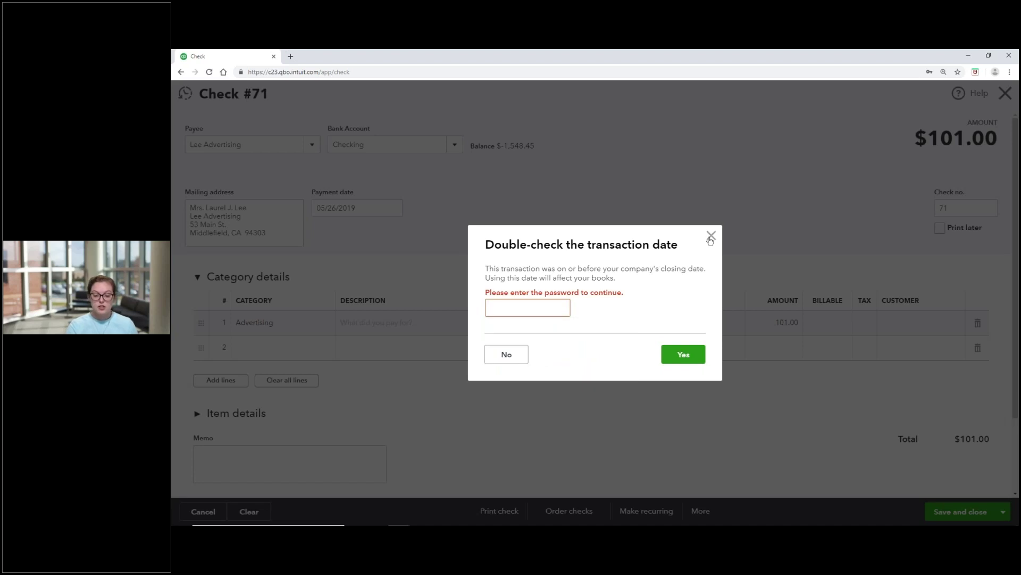
click(711, 235)
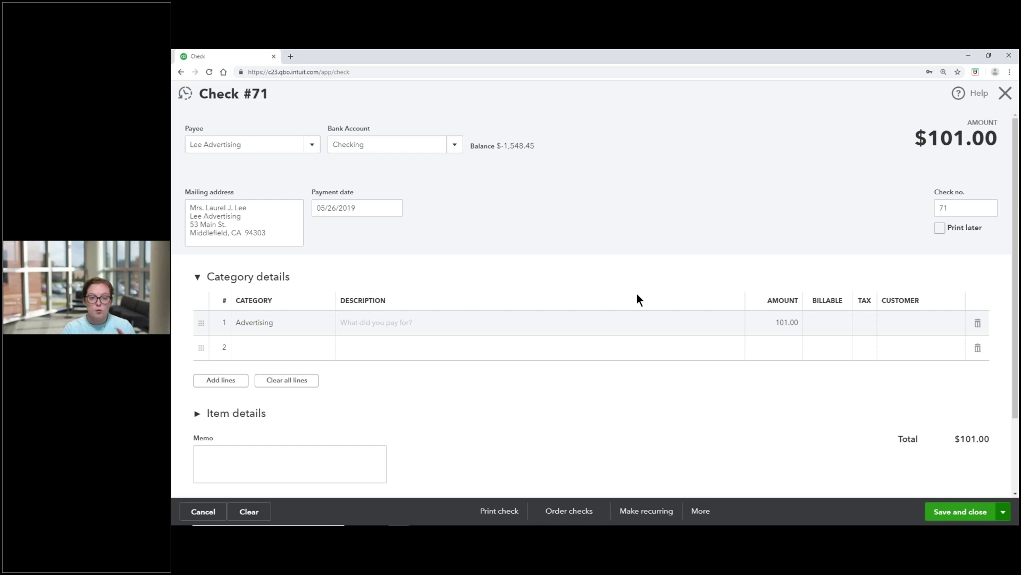
click(1006, 93)
click(647, 319)
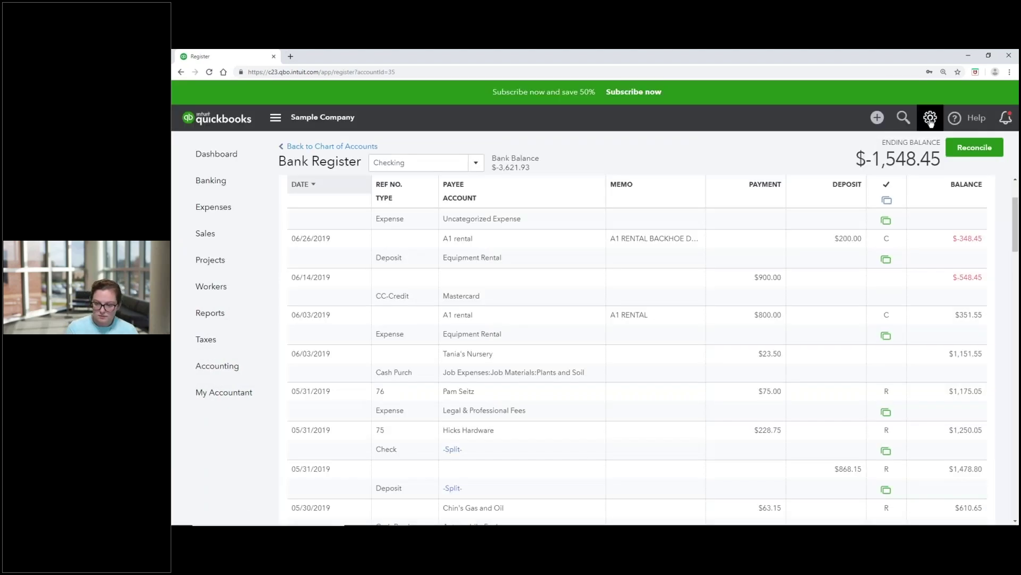
Open user management for the company and view both the accounting firms and the users lists
click(930, 118)
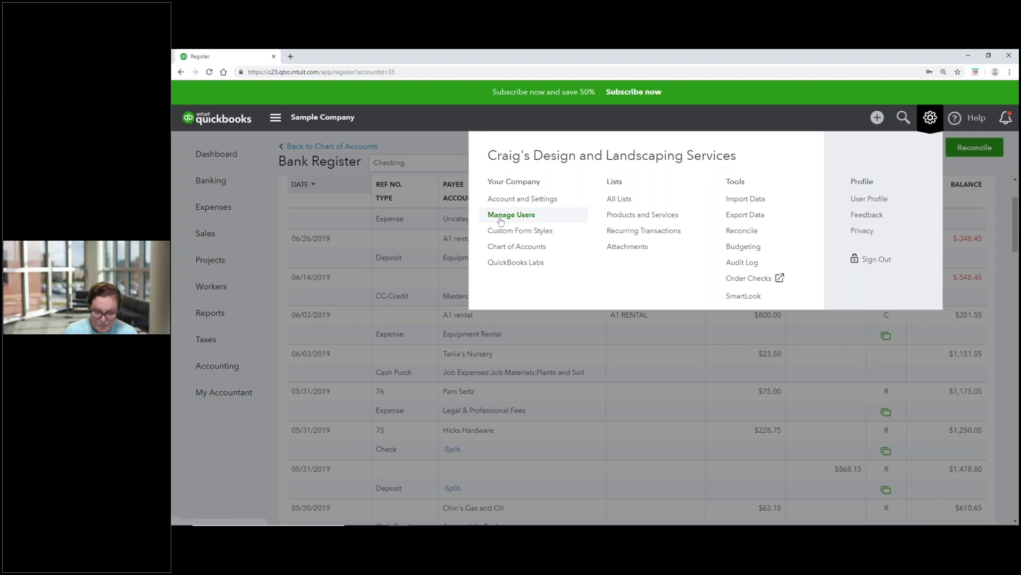
click(497, 219)
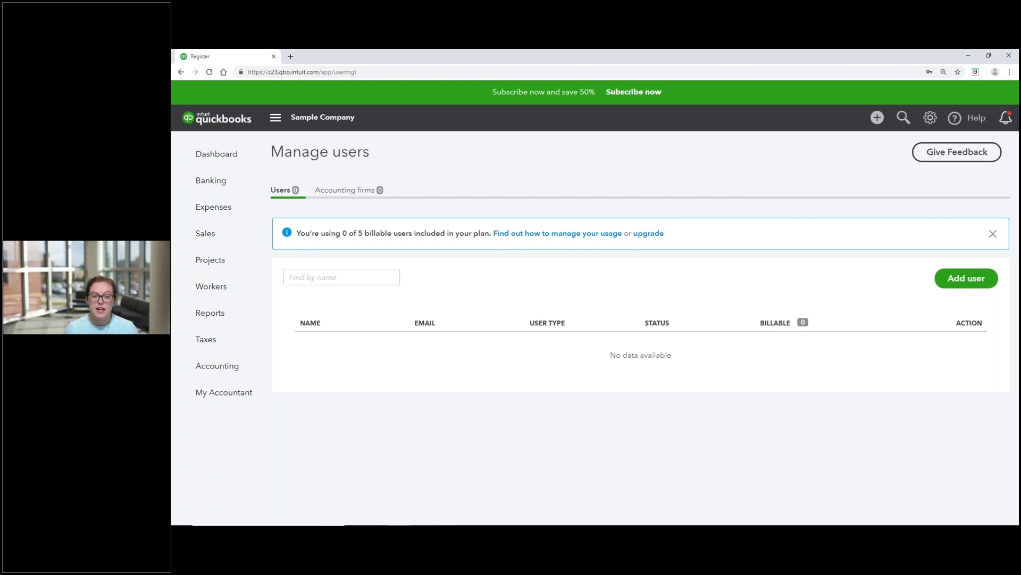
click(359, 192)
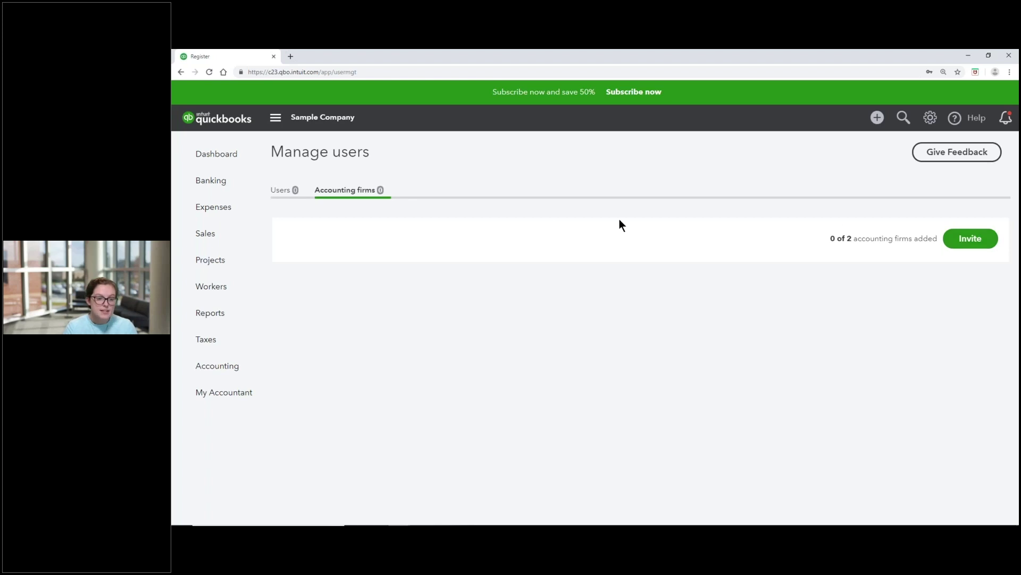
click(287, 190)
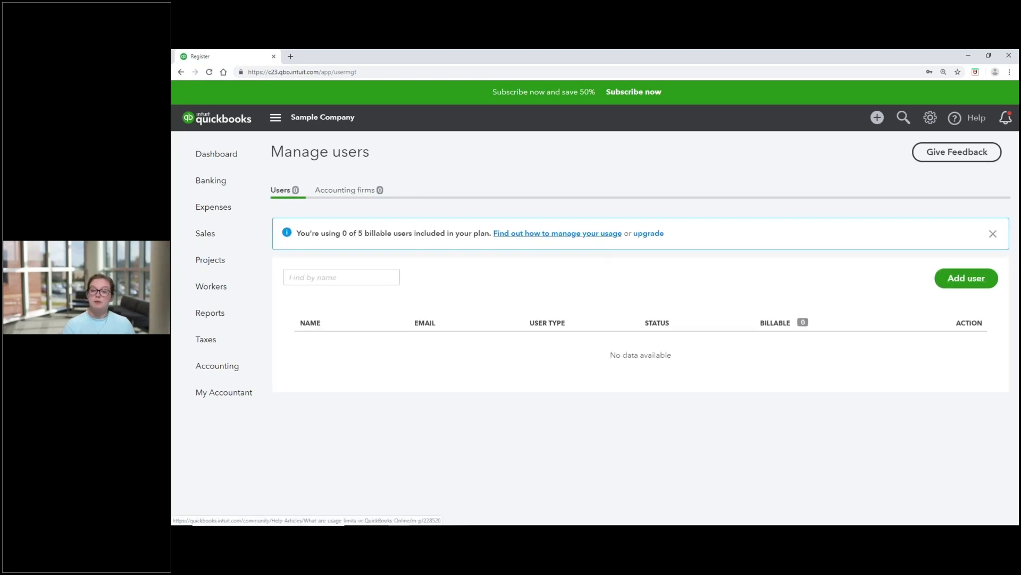
Start adding a new user, view the Company admin option, and continue with the Standard user type
click(970, 280)
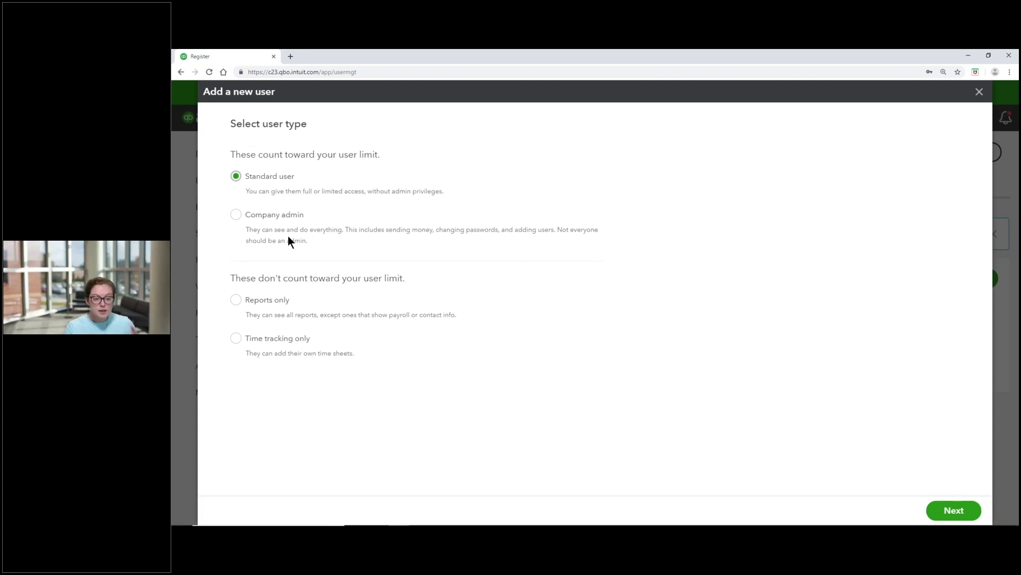
click(249, 216)
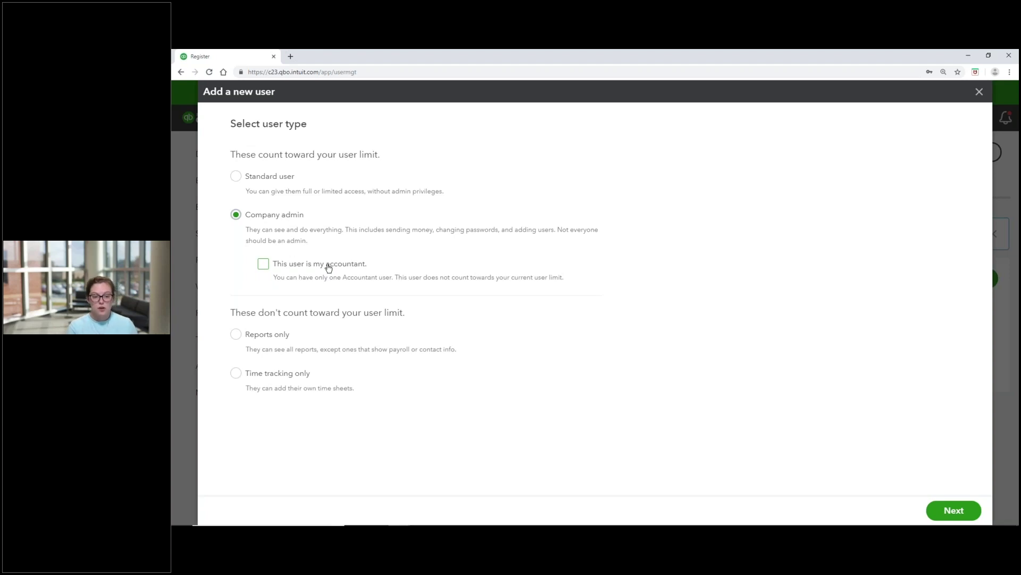
click(236, 176)
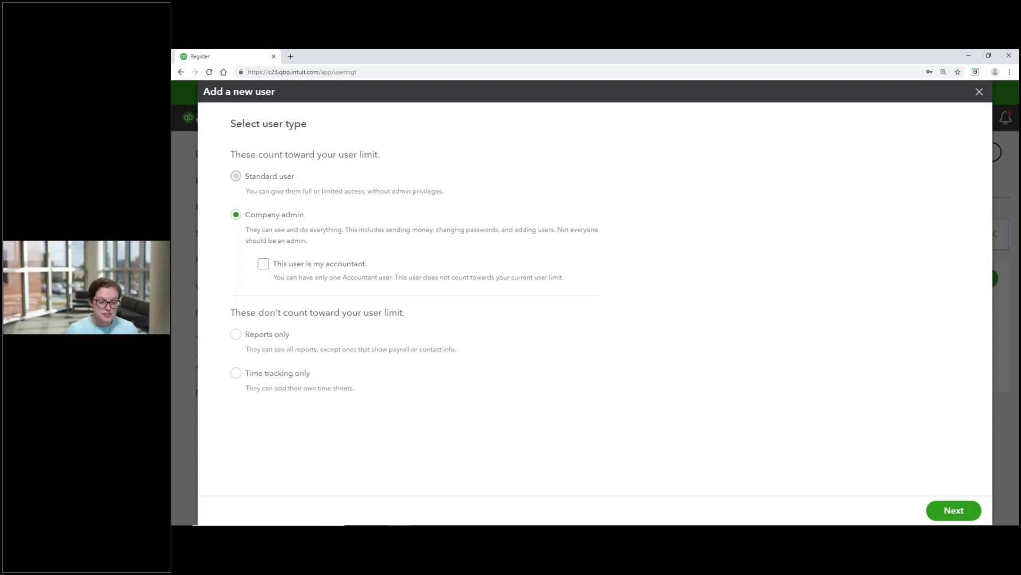
click(968, 519)
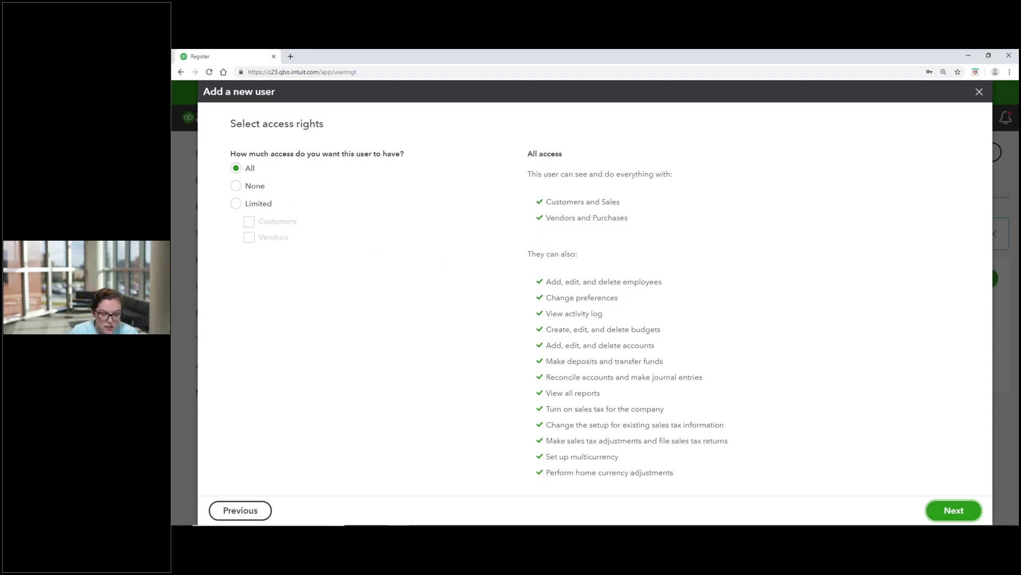
Examine the Limited access rights for Customers and for Vendors, and close the new-user setup without adding anyone
click(236, 203)
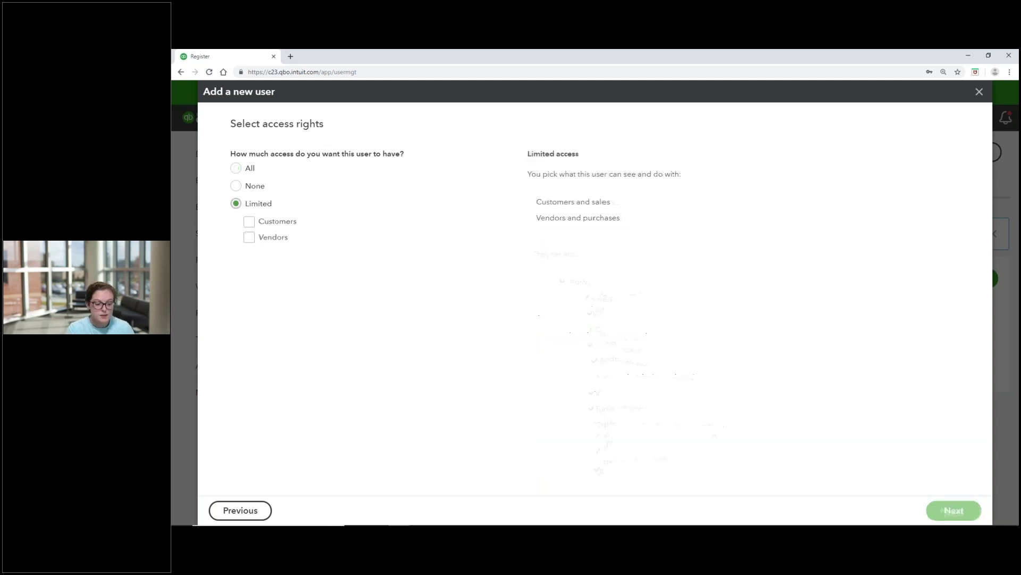
click(250, 223)
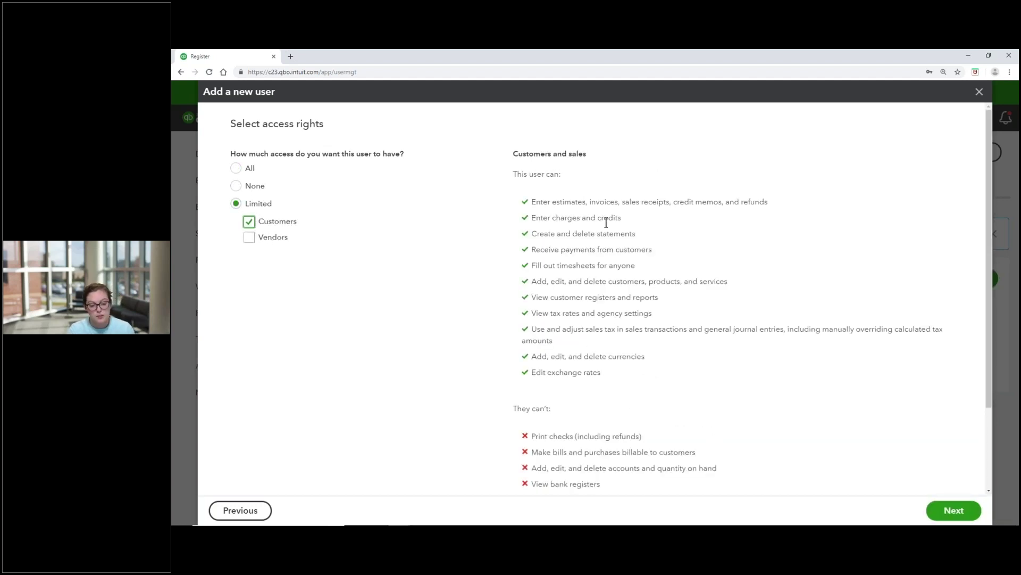
click(248, 238)
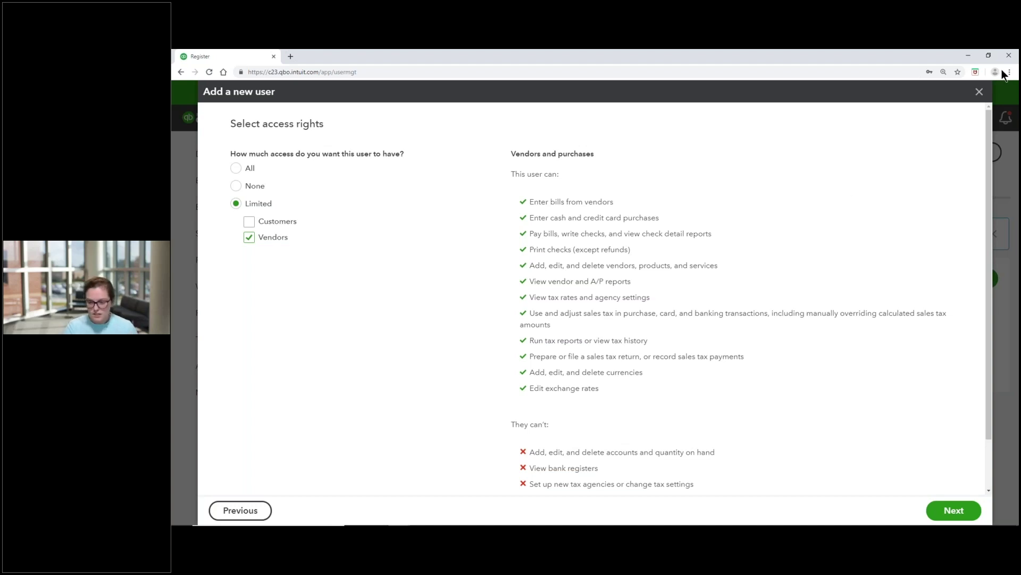
click(980, 92)
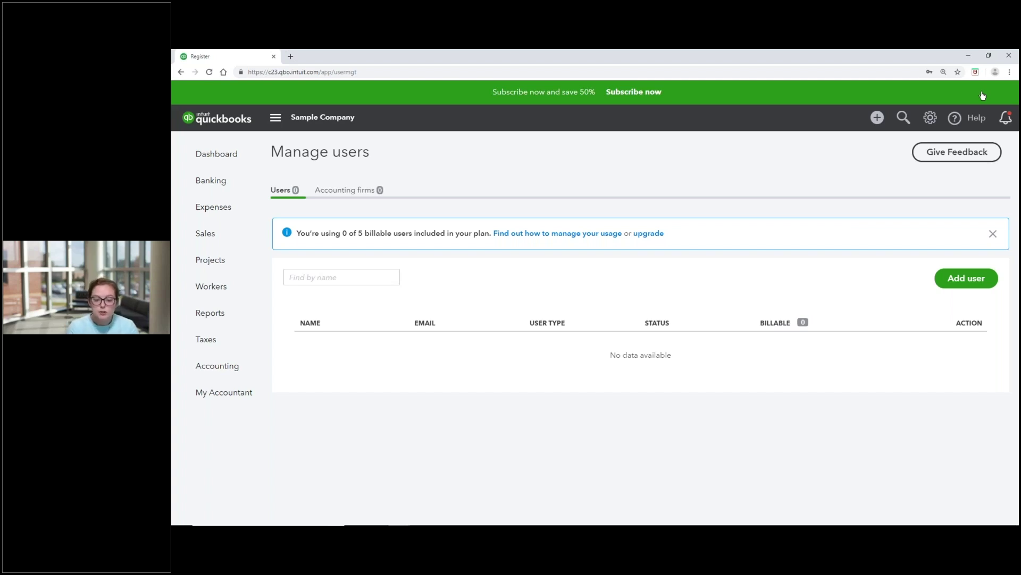
Find and open the Customer Contact List report, and open the Amy's Bird Sanctuary customer record from it
click(206, 314)
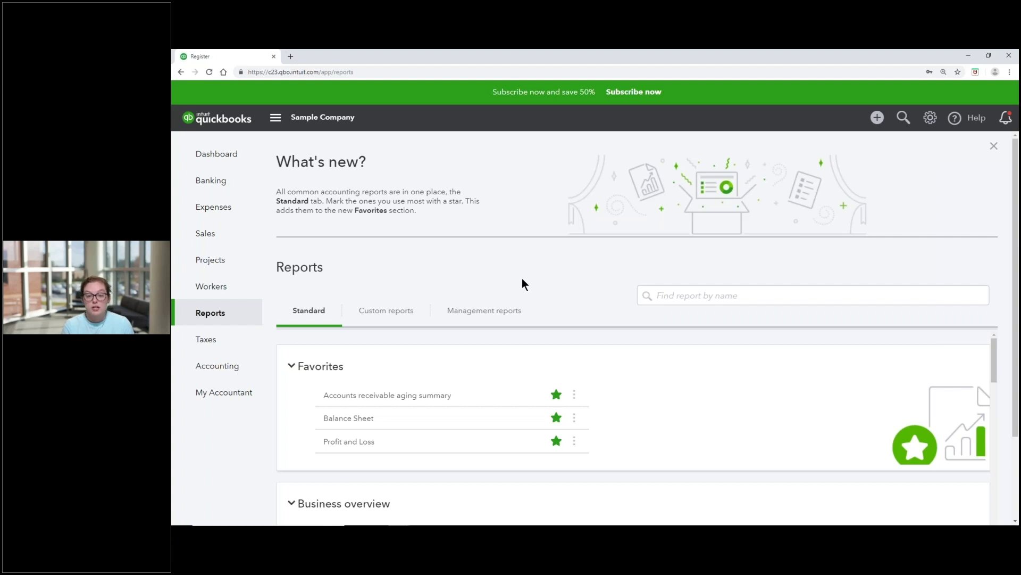
click(654, 296)
text(customer)
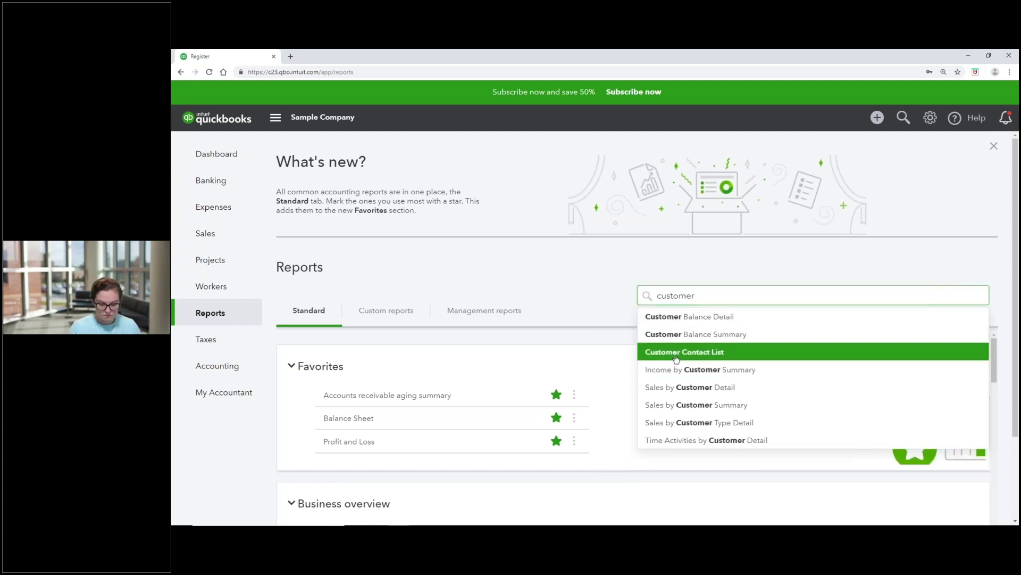
click(676, 353)
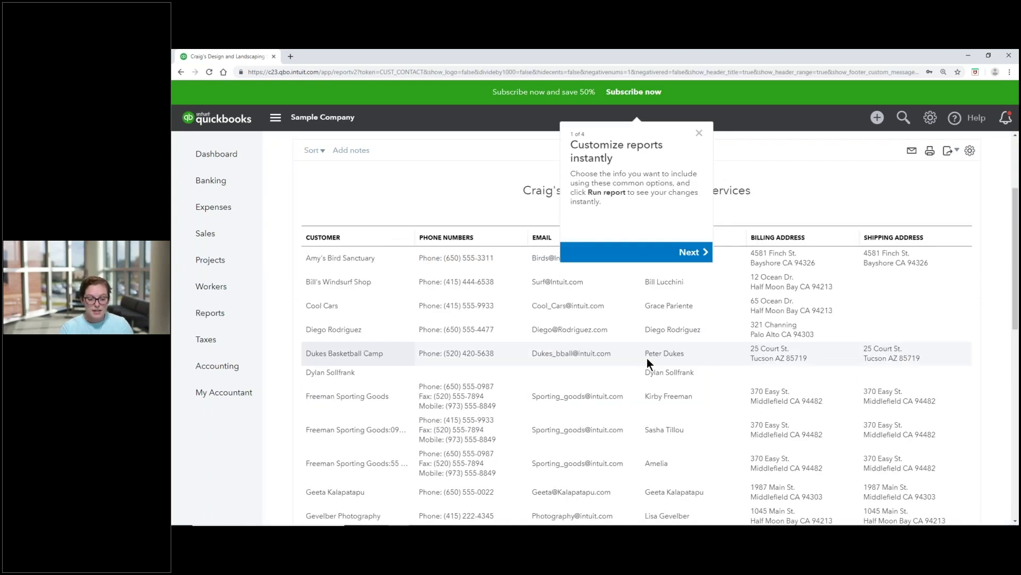
click(699, 133)
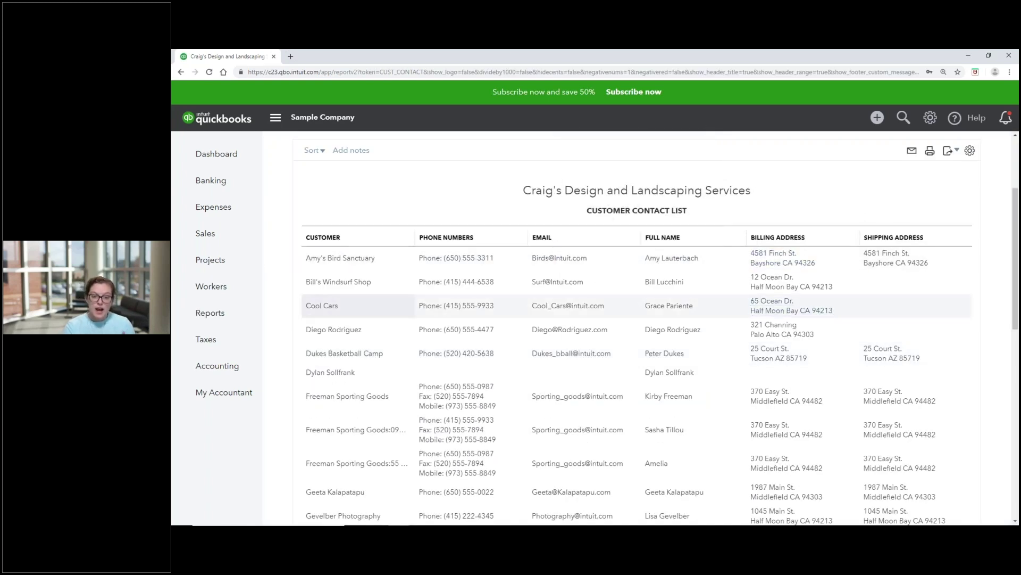
click(357, 258)
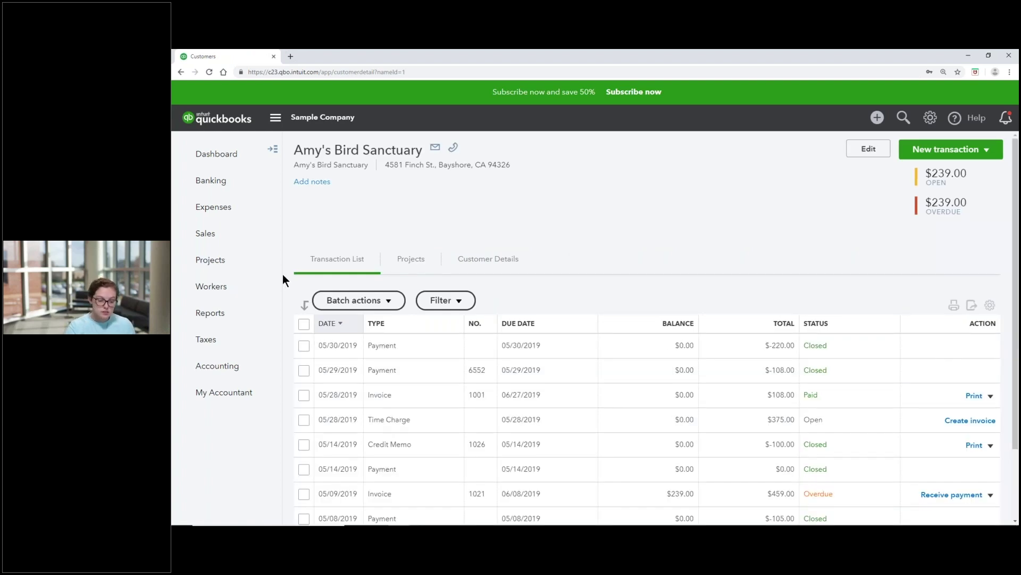
Search the reports for "Invoice" and open the Invoice List report
click(210, 313)
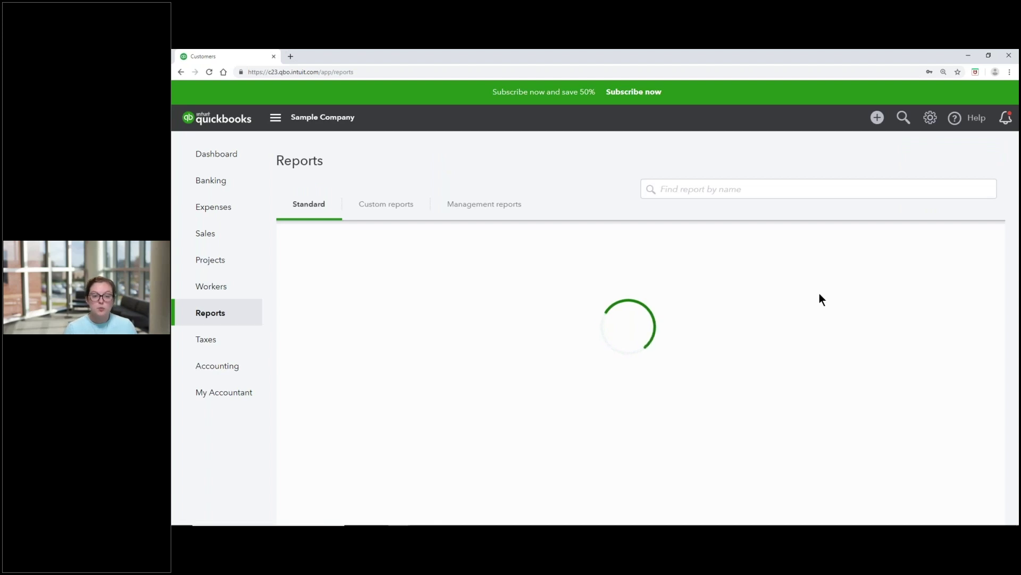
click(827, 196)
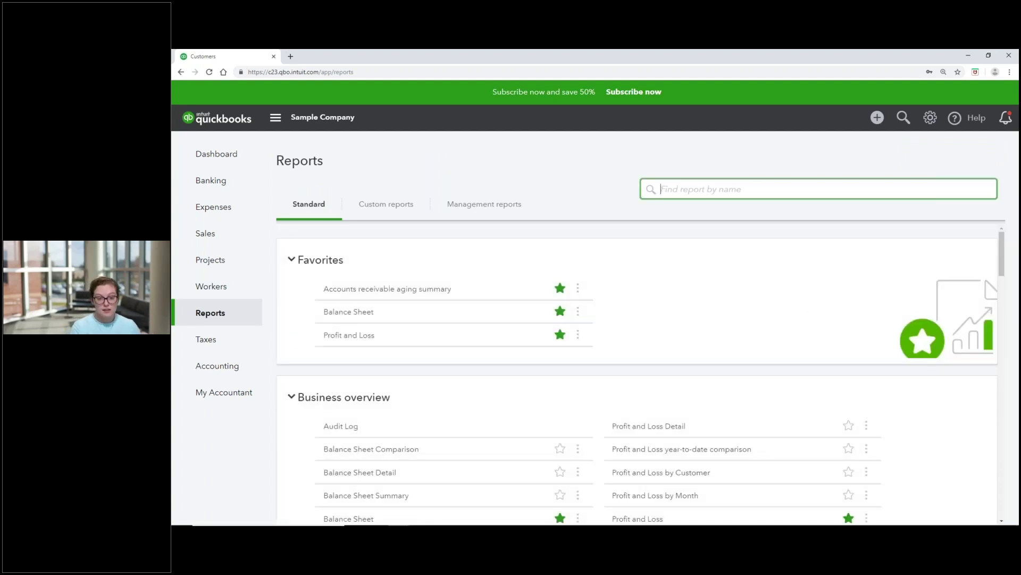
text(Invoice)
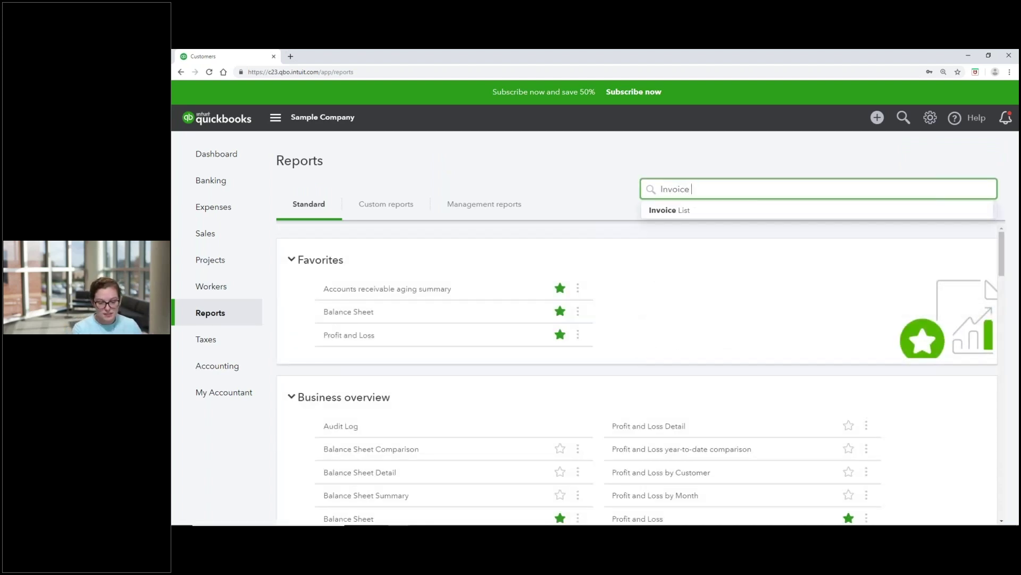
click(830, 210)
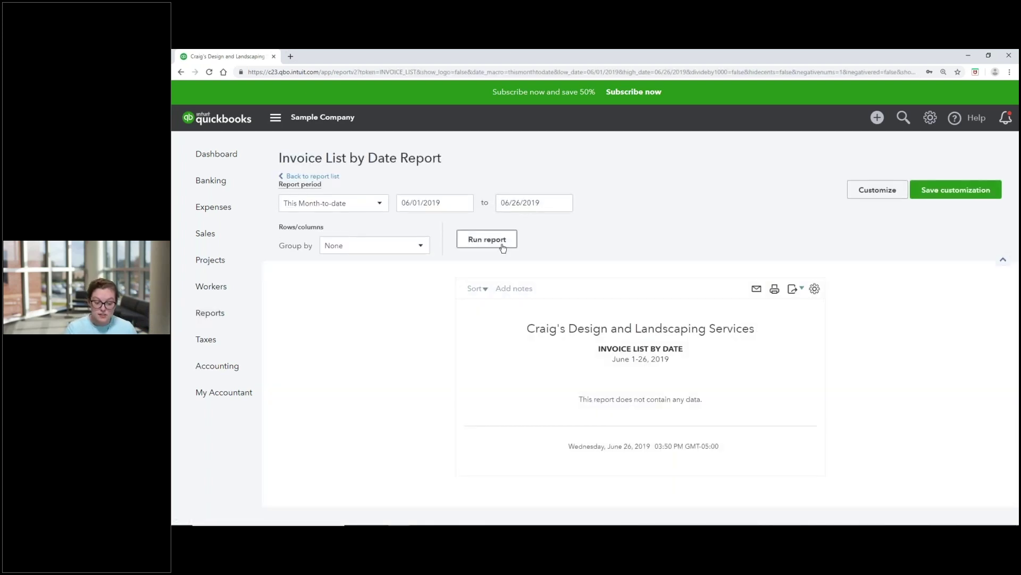
Run the Invoice List by Date report for All Dates and review the invoices and their open balances
click(379, 203)
click(330, 228)
click(468, 237)
scroll(675, 325, down, 3)
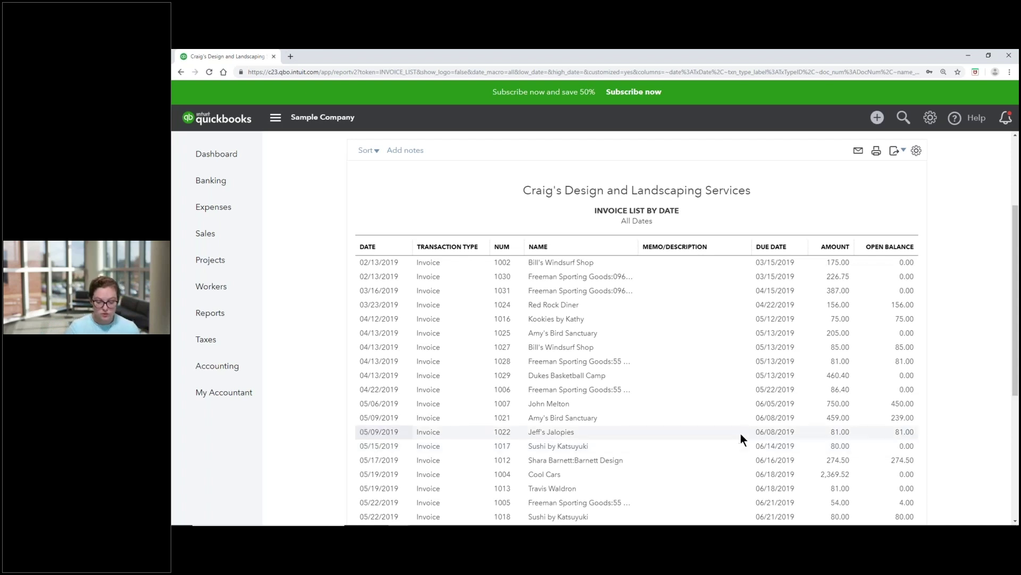
scroll(745, 433, down, 5)
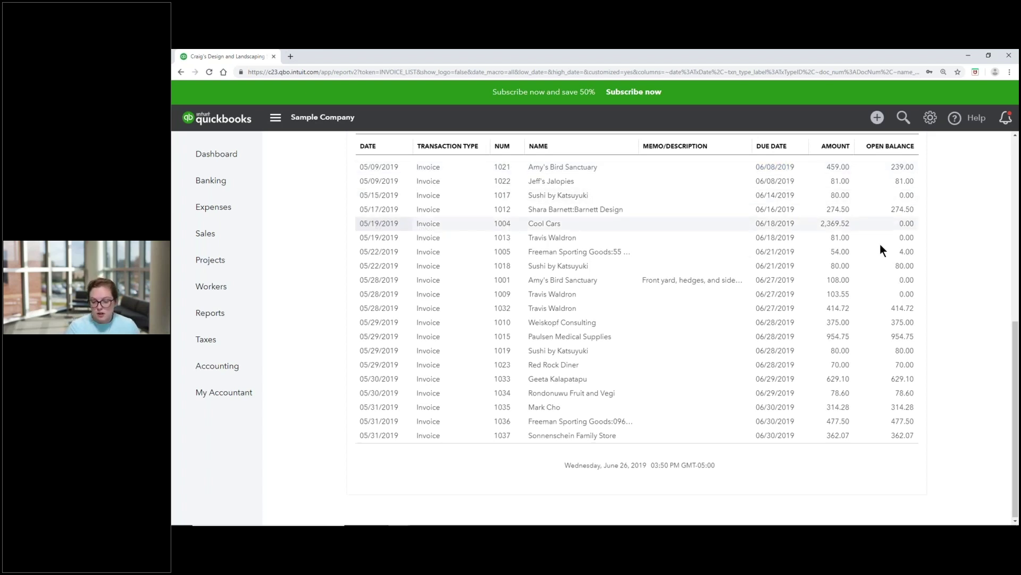
scroll(880, 243, up, 10)
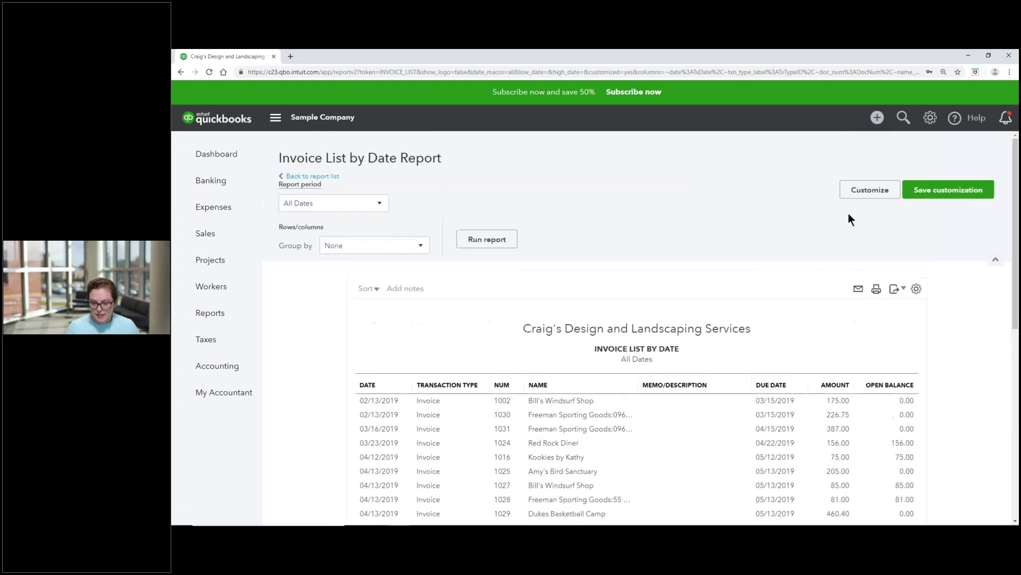
Search the reports for "Sales by" and open the Sales by Customer Detail report
click(218, 318)
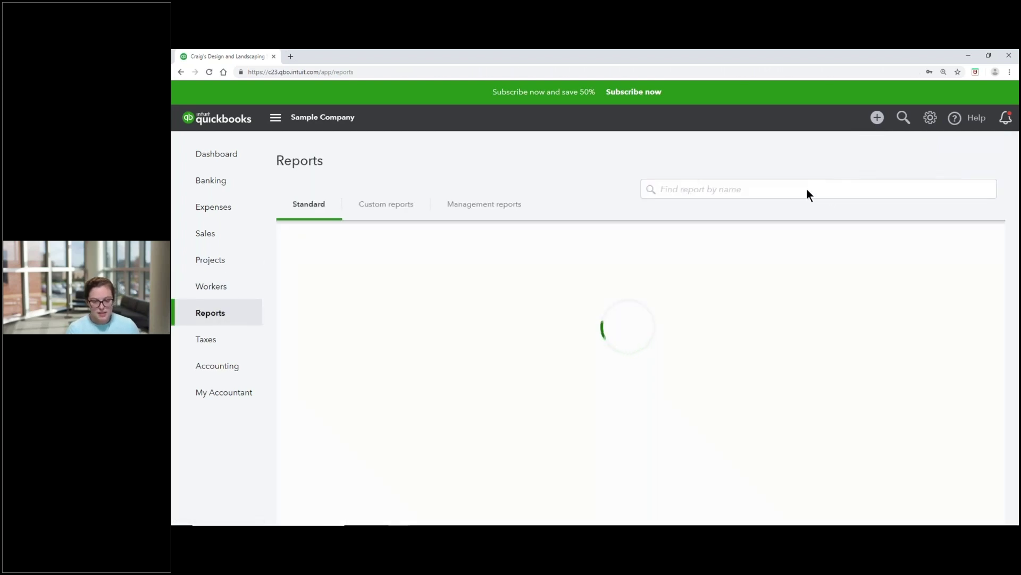
click(672, 188)
text(S)
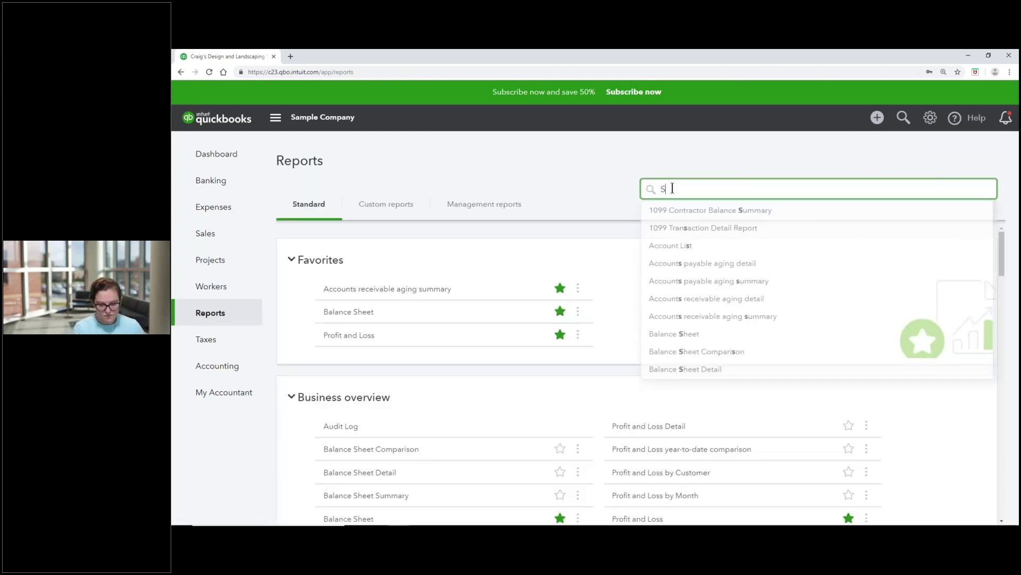
text(ales by)
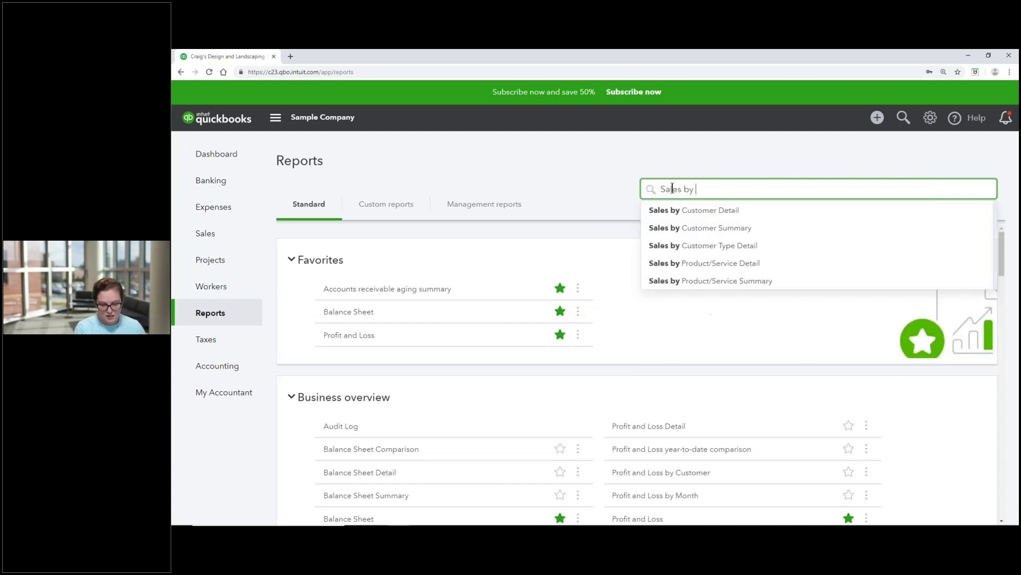
click(738, 211)
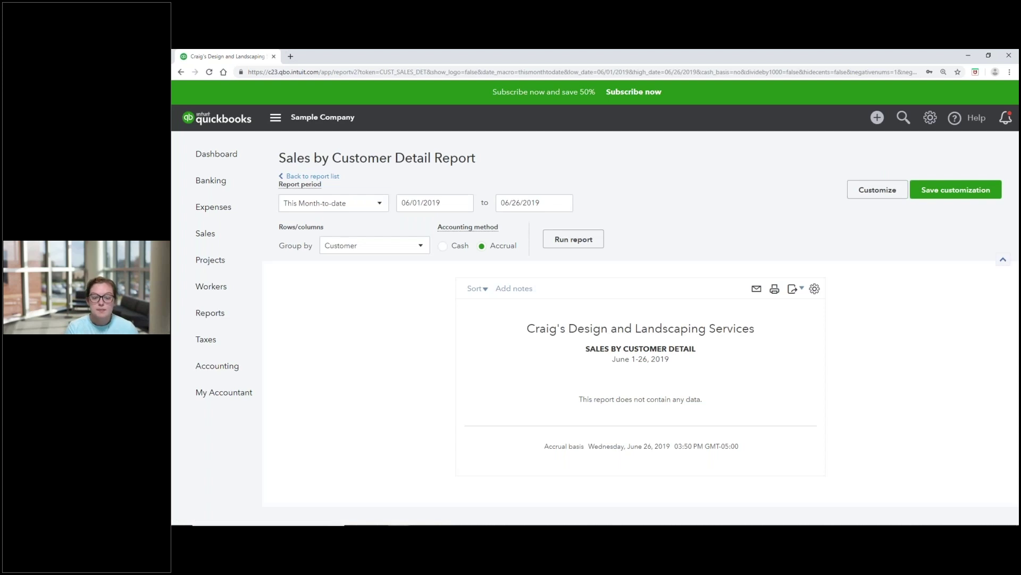
Run the Sales by Customer Detail report for All Dates and review the sales lines listed under each customer
click(343, 203)
click(346, 225)
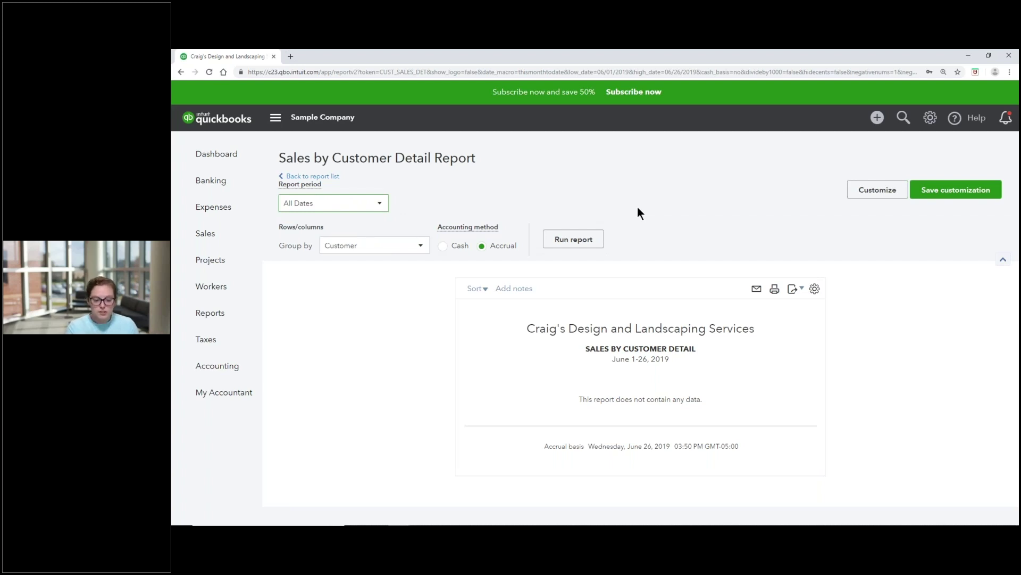
click(574, 244)
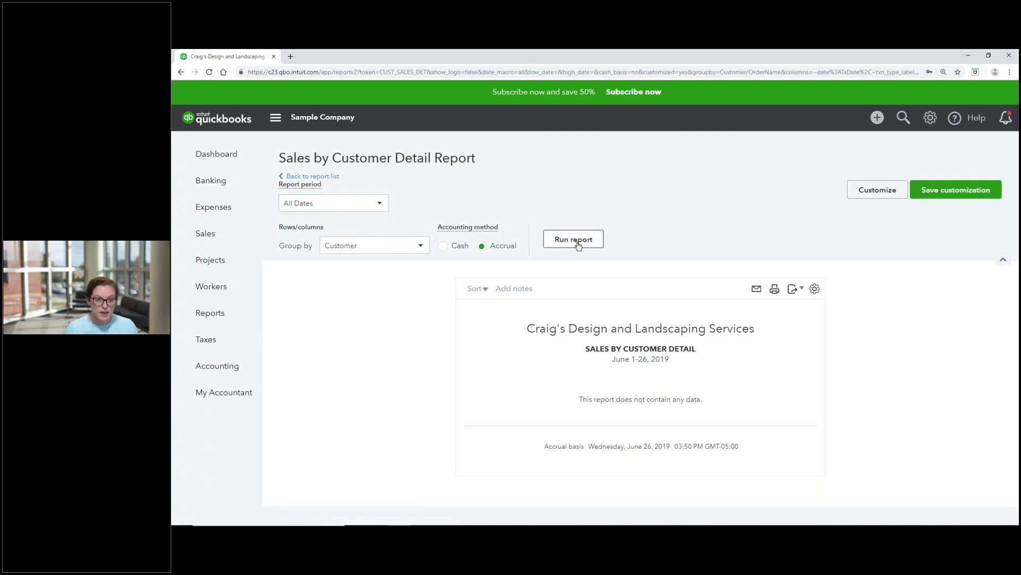
scroll(588, 245, down, 3)
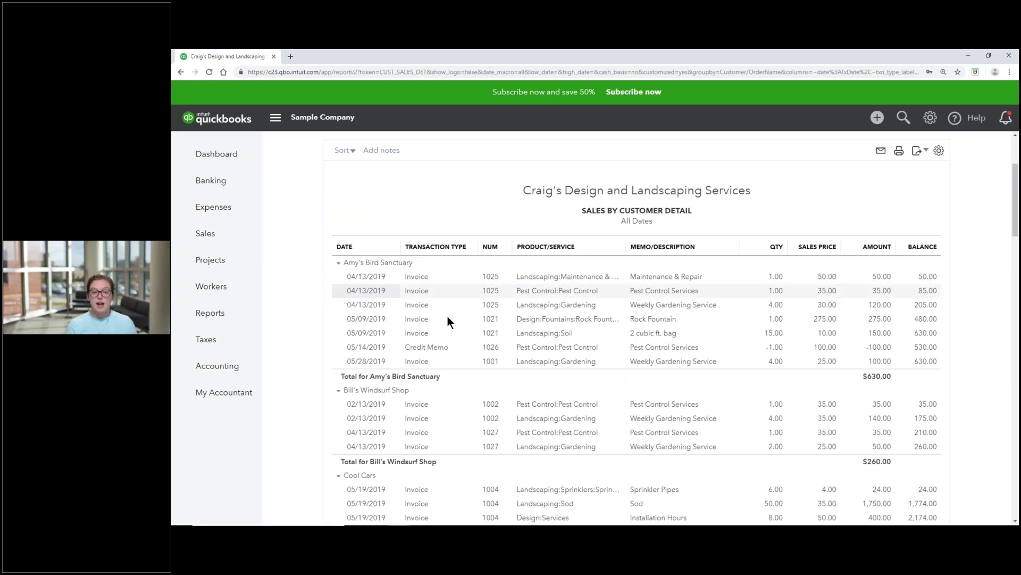
scroll(448, 316, up, 3)
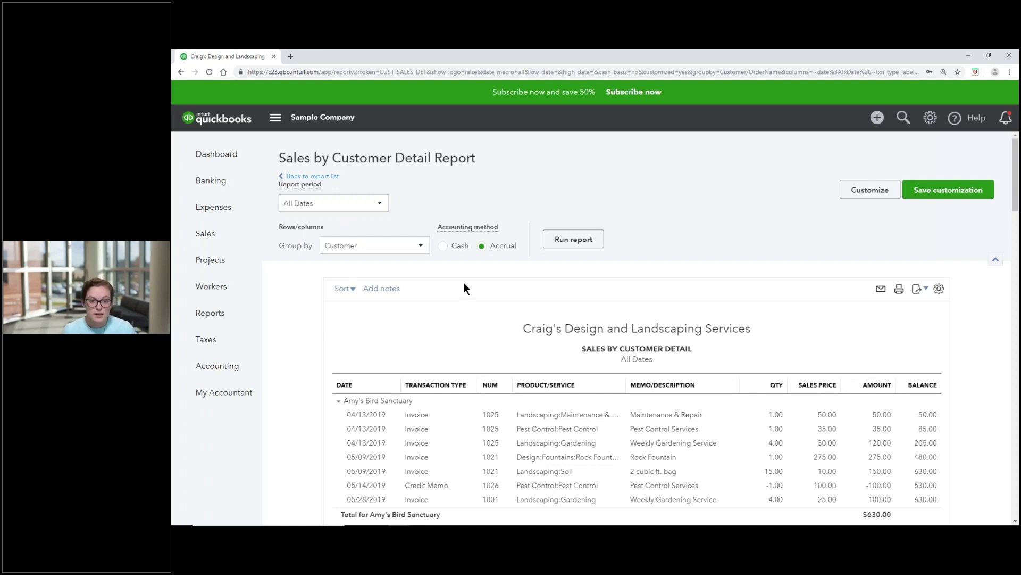
scroll(463, 295, down, 1)
scroll(464, 302, down, 2)
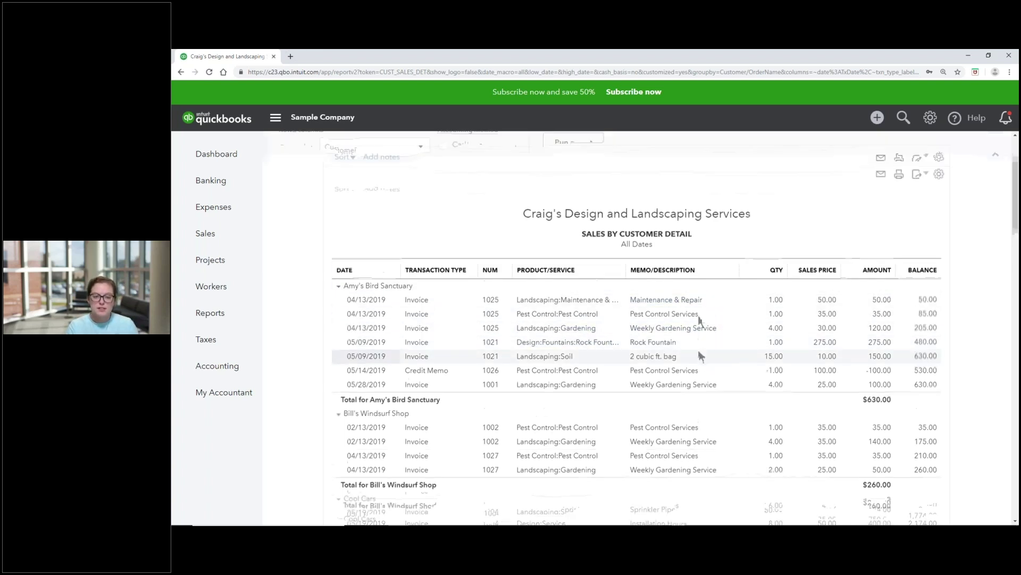
scroll(698, 349, up, 3)
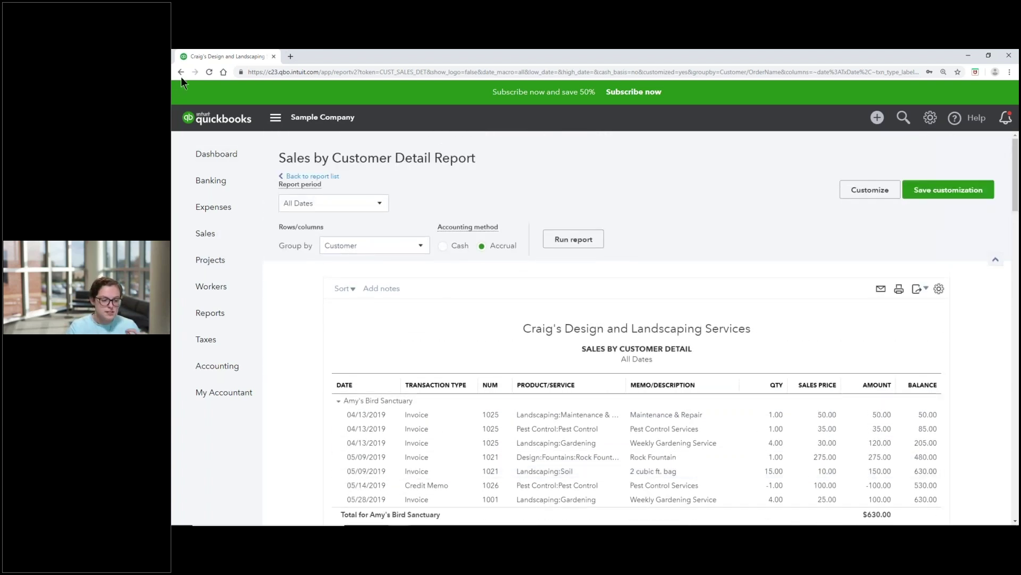
Return to the report list, search for "Sales by" and open the Sales by Customer Summary report
click(312, 177)
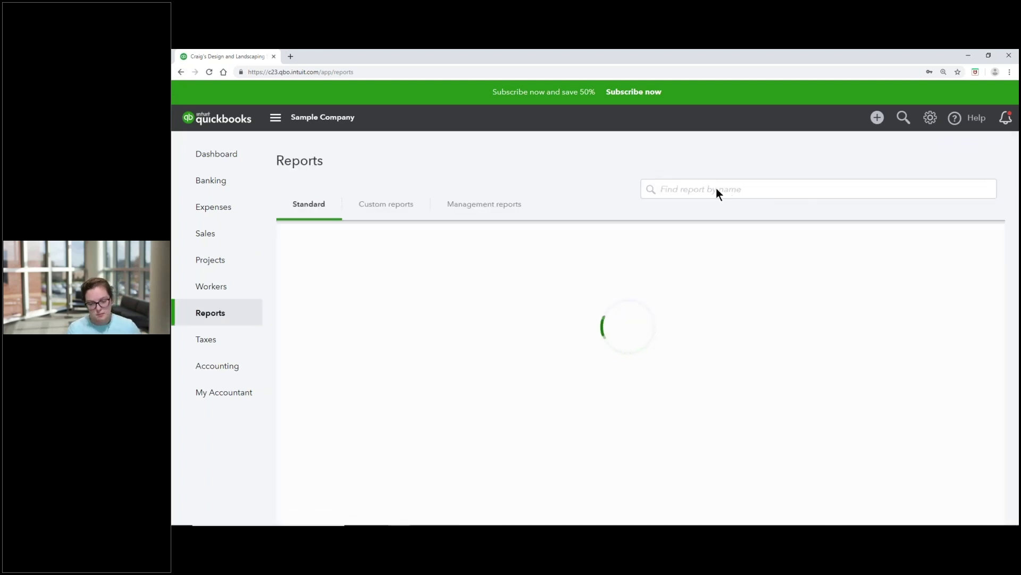
click(708, 190)
text(Sa)
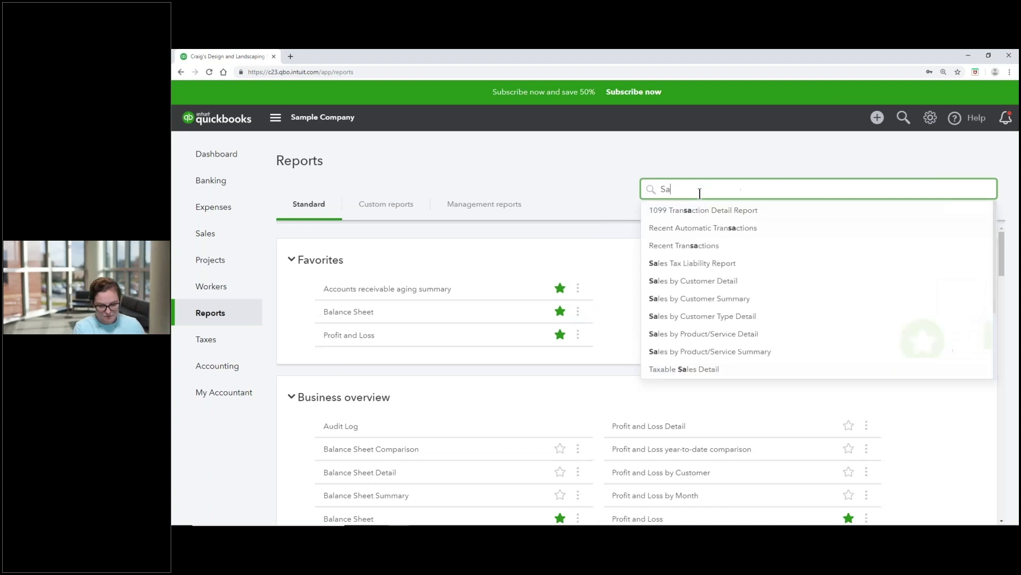
text(les by)
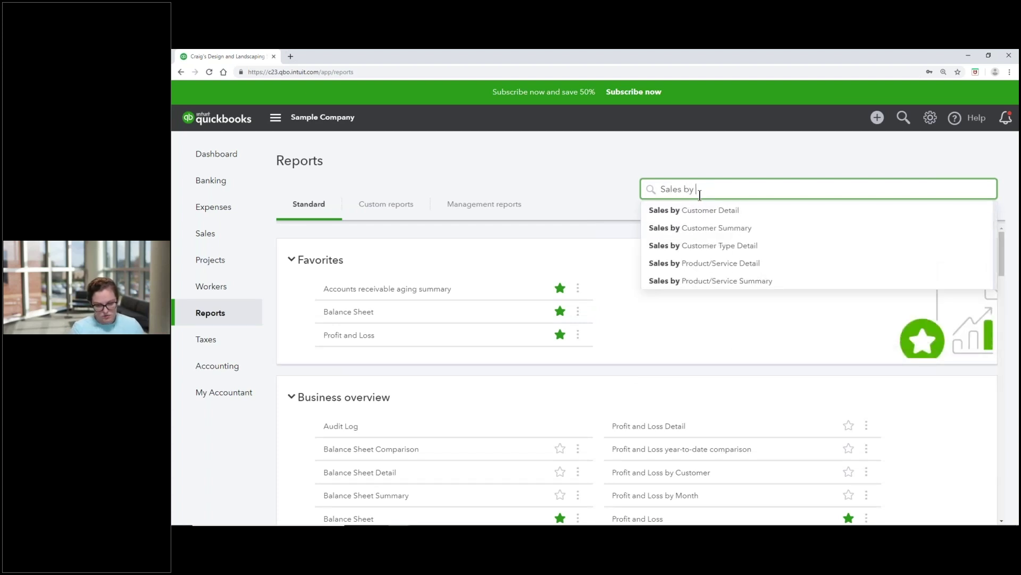
click(716, 232)
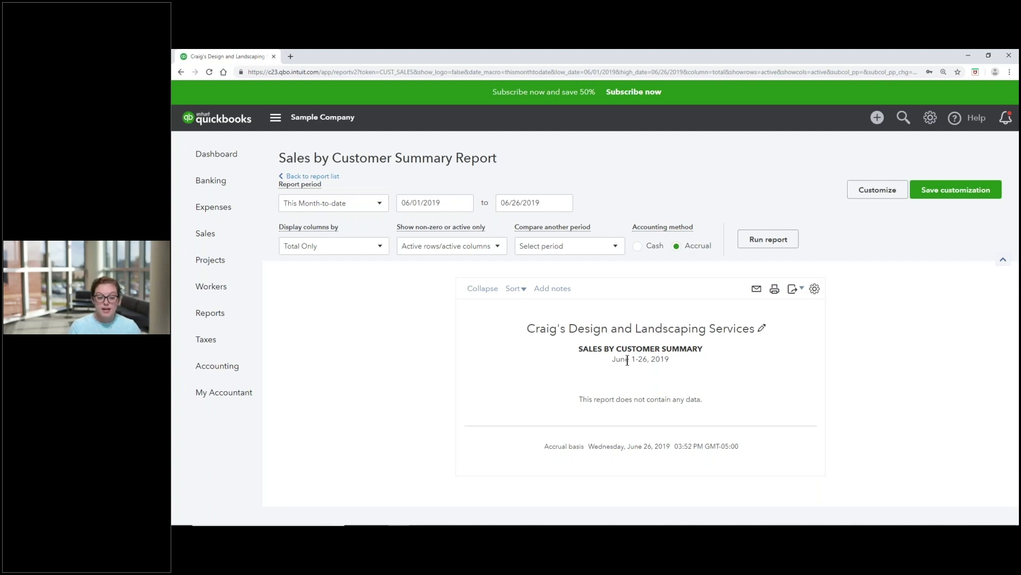
Run the Sales by Customer Summary report for All Dates and view the total for each customer
click(381, 203)
click(354, 222)
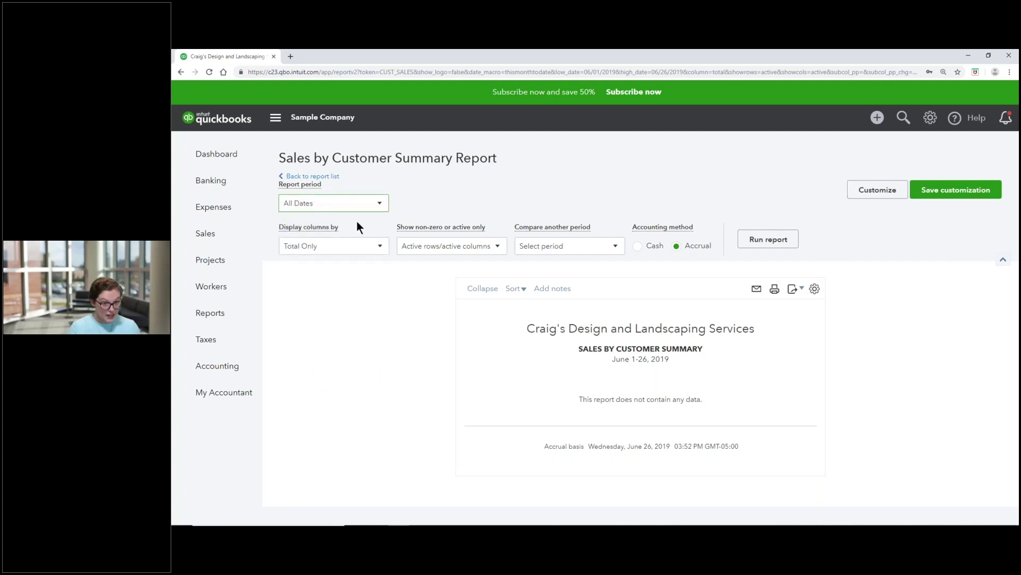
click(778, 241)
scroll(639, 330, down, 3)
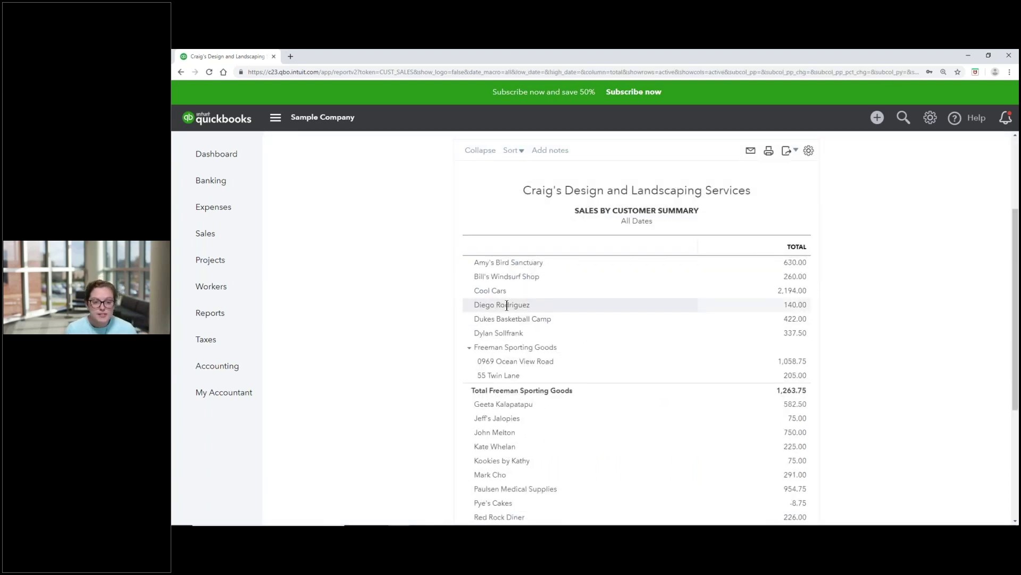
Drill into the sales total of Amy's Bird Sanctuary to view its transactions, and return to the summary report
mouse_move(500, 277)
mouse_down()
mouse_move(483, 273)
mouse_move(495, 263)
mouse_up()
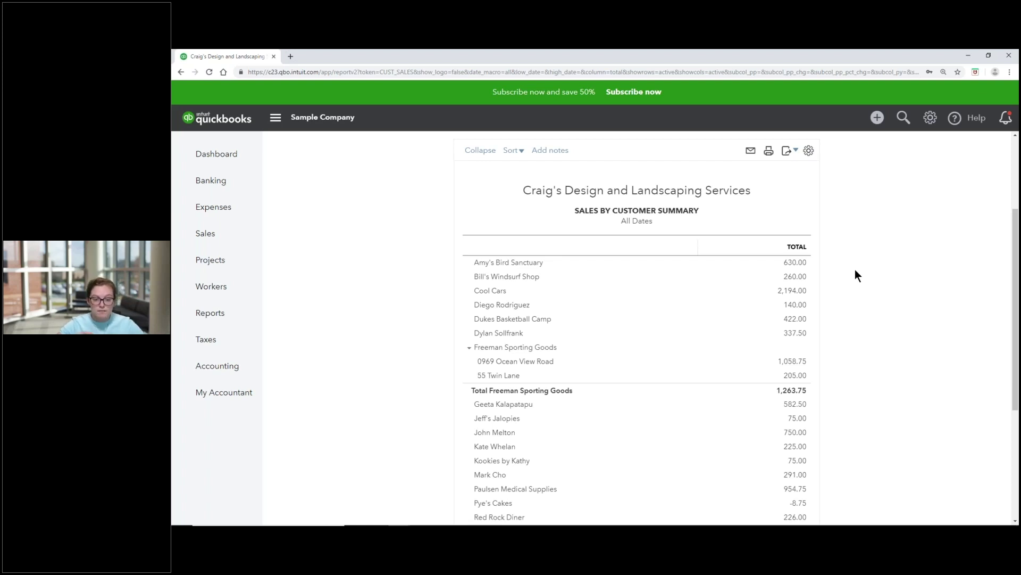
click(792, 265)
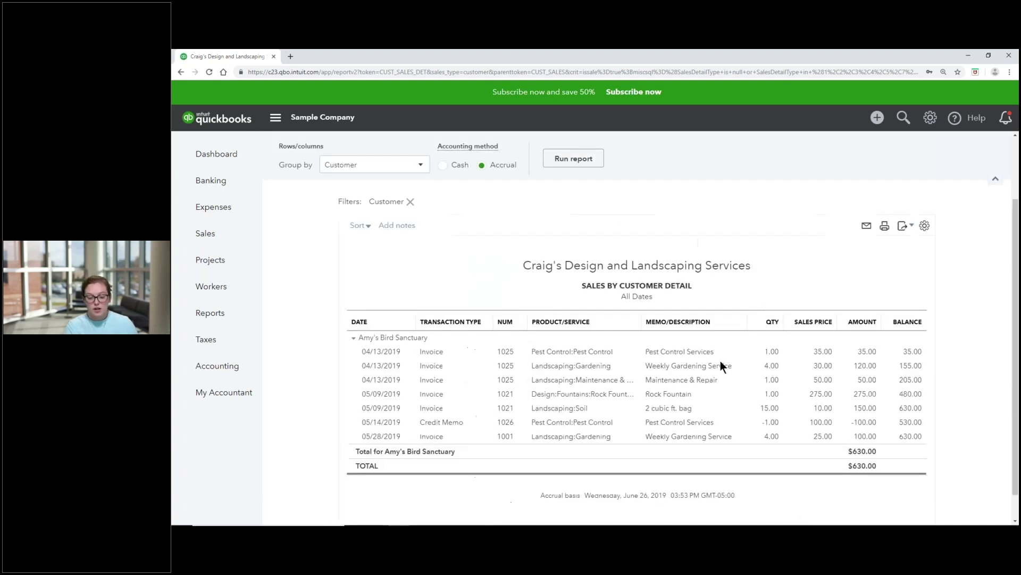
click(181, 72)
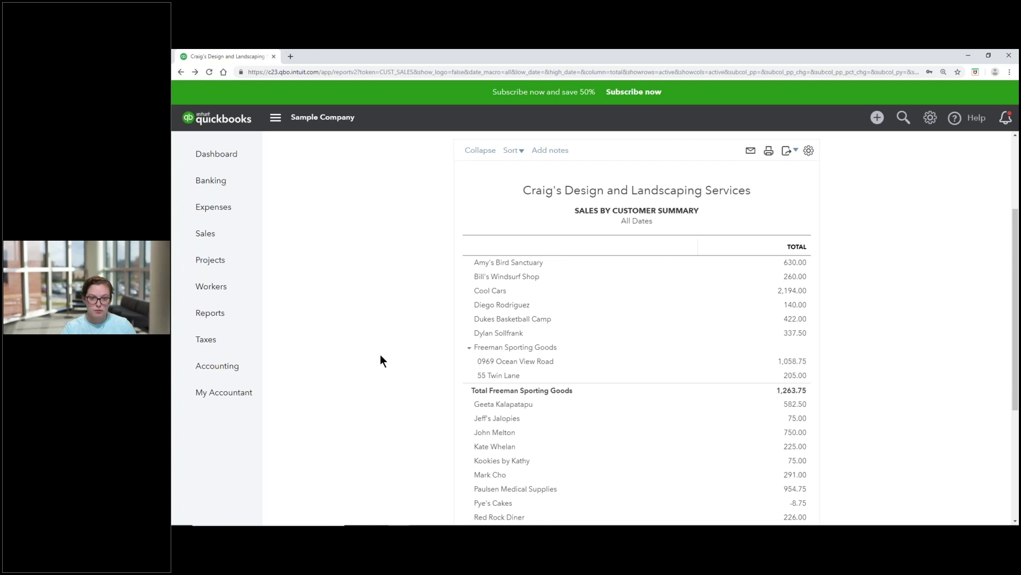
Run the Sales by Customer Summary report with columns displayed by Months and review the monthly sales down to the totals
scroll(525, 396, up, 3)
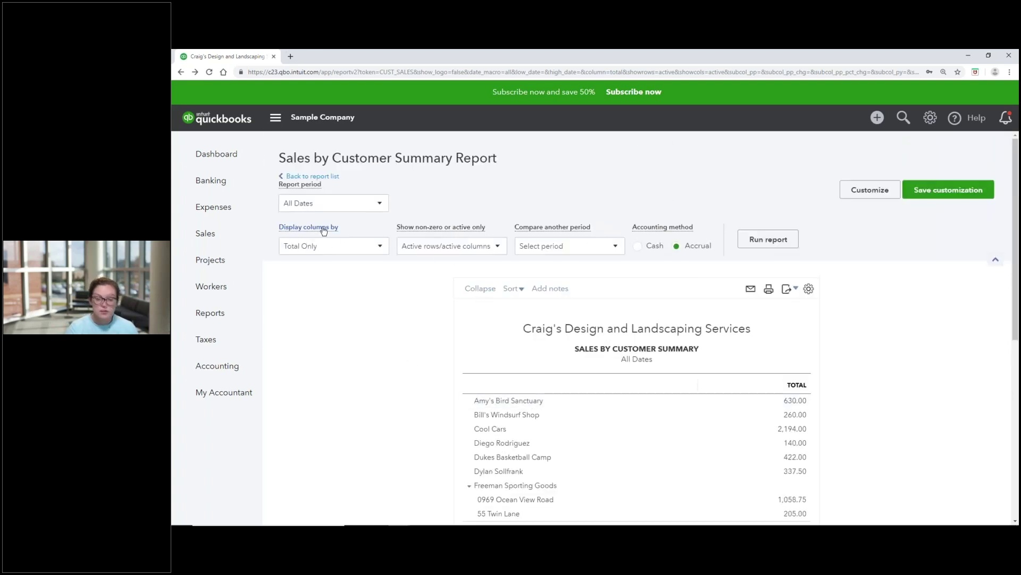
click(379, 248)
click(302, 311)
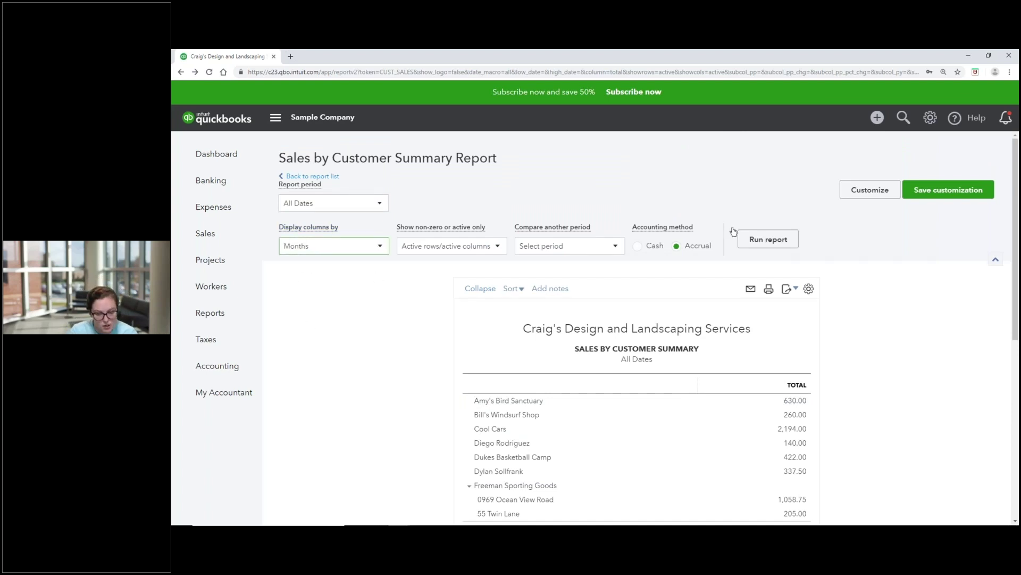
click(766, 242)
scroll(765, 244, down, 3)
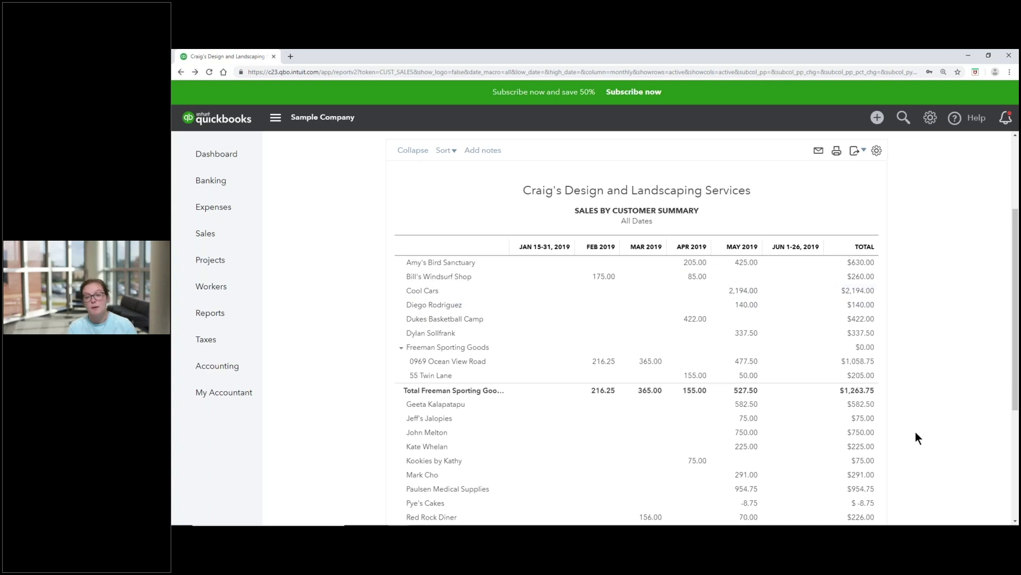
scroll(756, 378, down, 4)
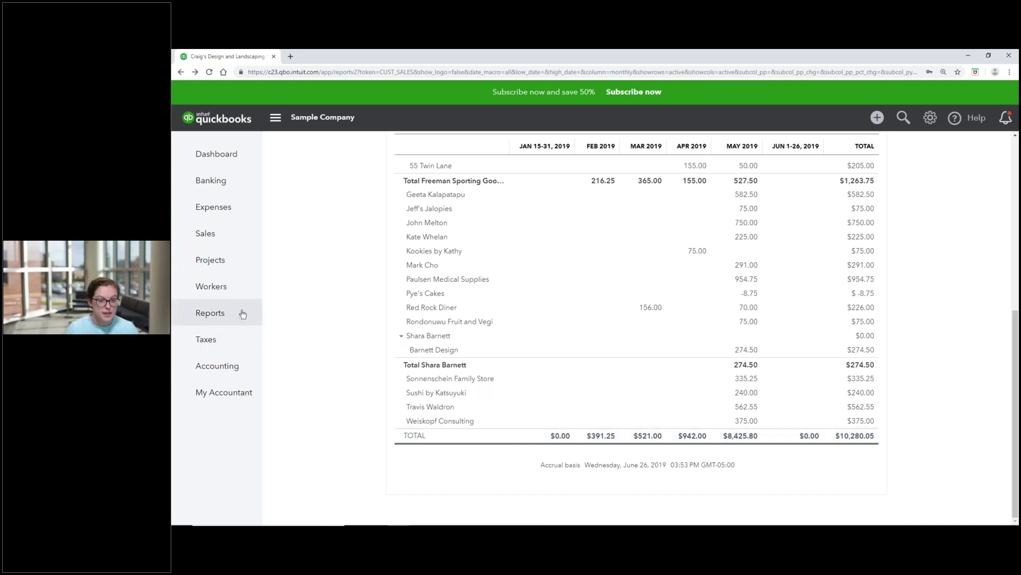
Set the report's column display to Total Only and rerun it
scroll(353, 289, up, 7)
click(379, 248)
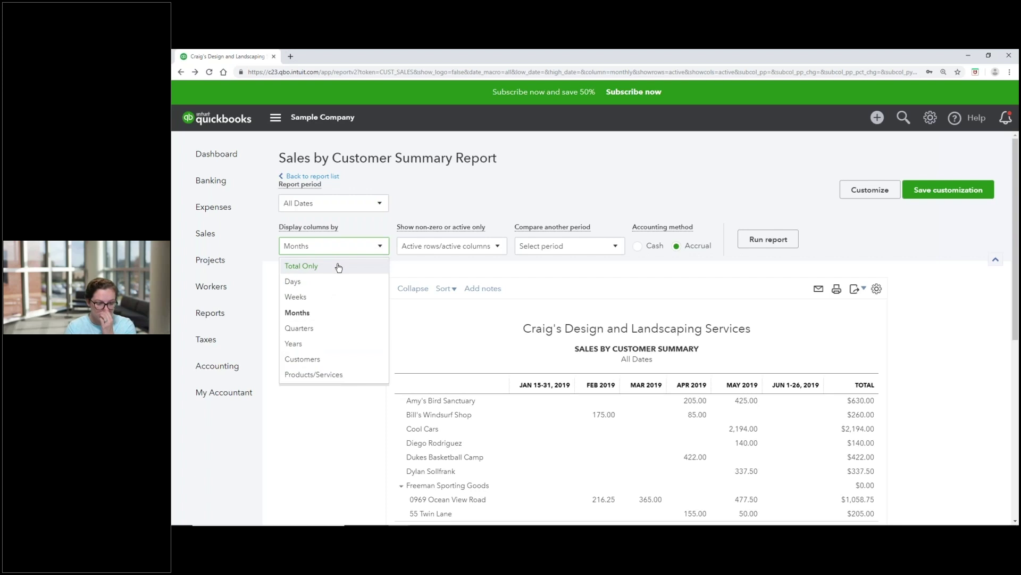
click(339, 267)
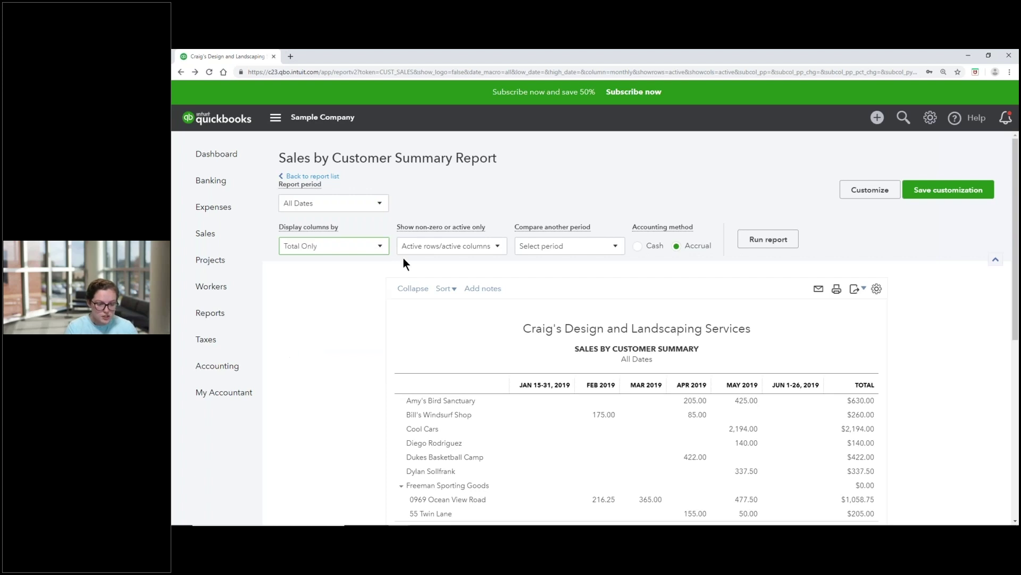
click(613, 247)
click(779, 244)
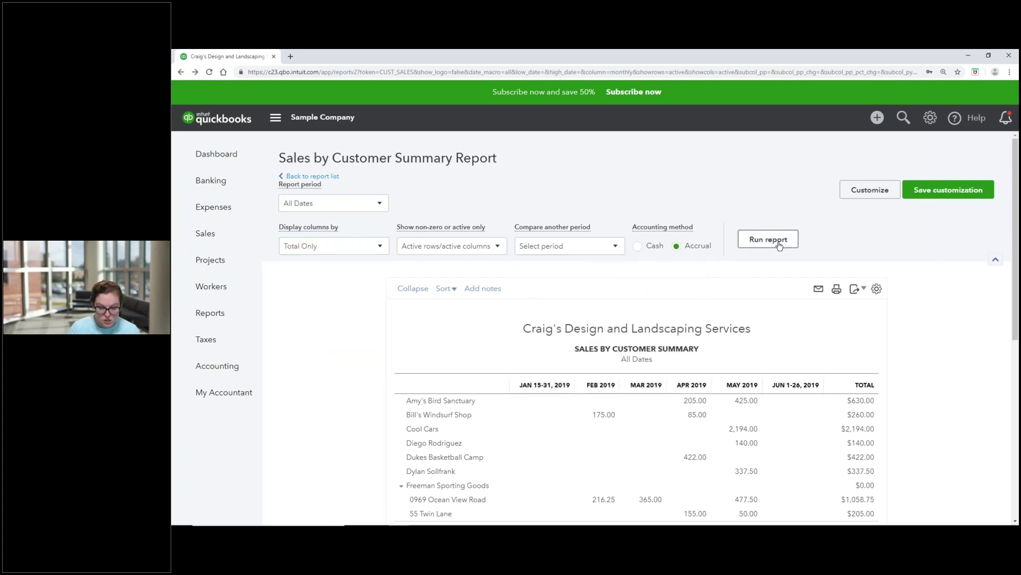
Examine which period comparison options the summary report offers for All Dates, without choosing any
click(567, 246)
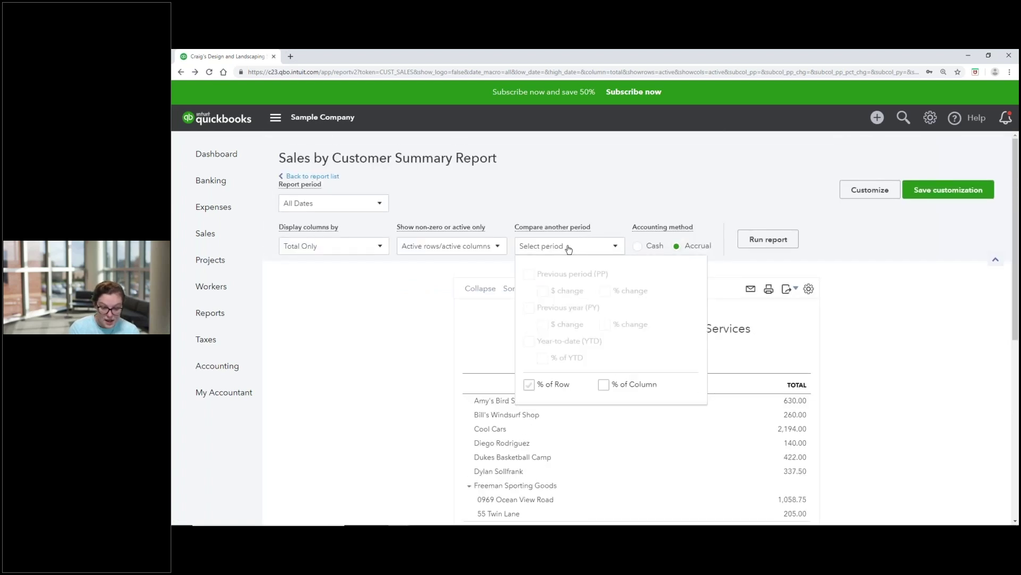
click(405, 343)
scroll(410, 324, down, 3)
scroll(411, 319, up, 3)
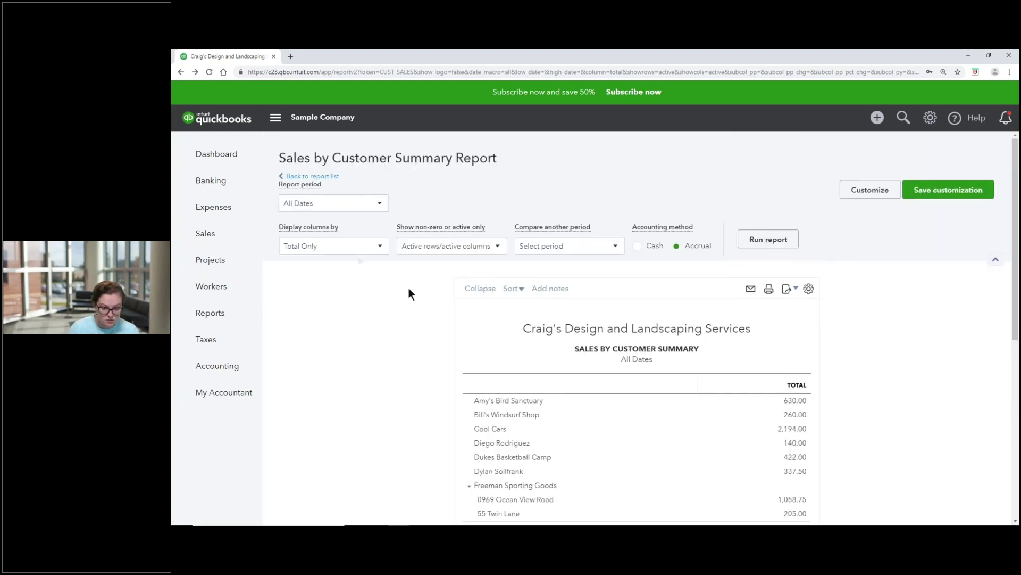
click(614, 248)
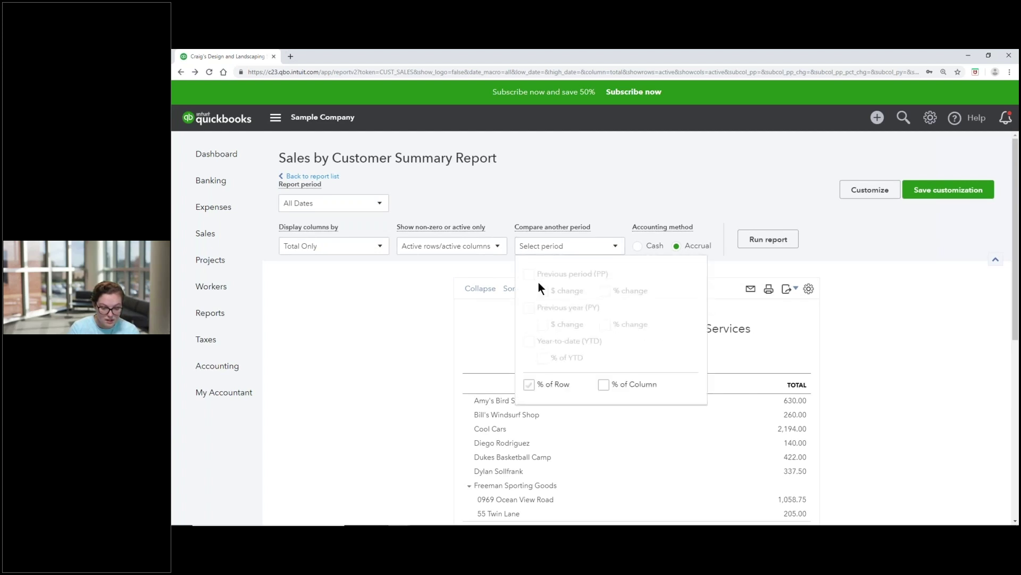
click(374, 254)
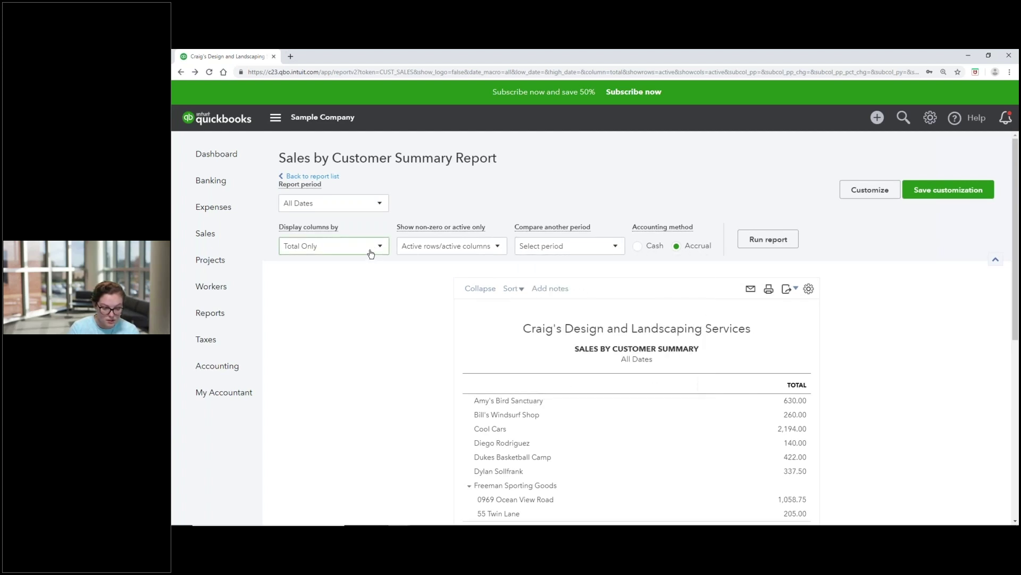
click(376, 320)
Set the report period to This Month and run the Sales by Customer Summary report
click(380, 203)
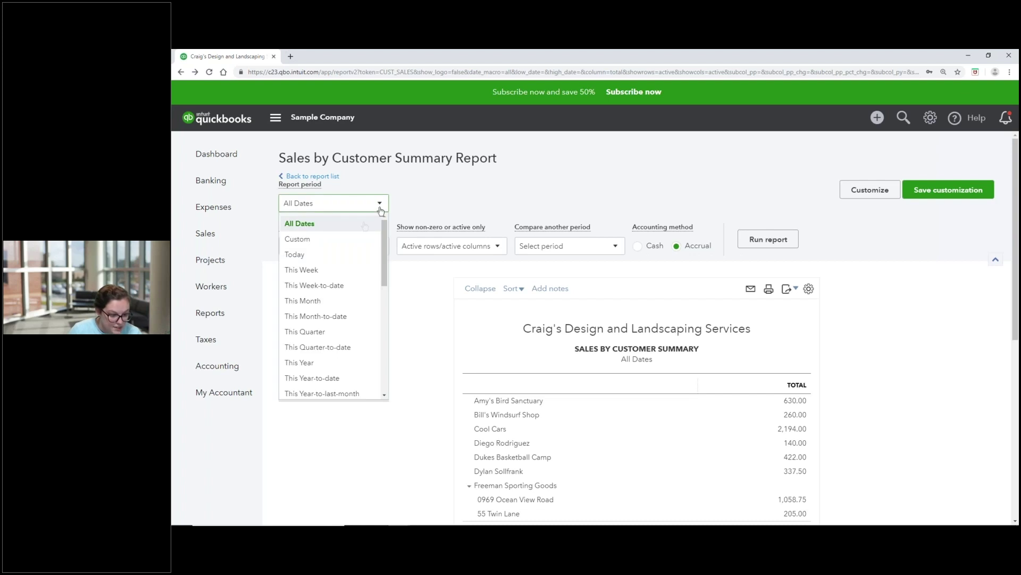
click(308, 302)
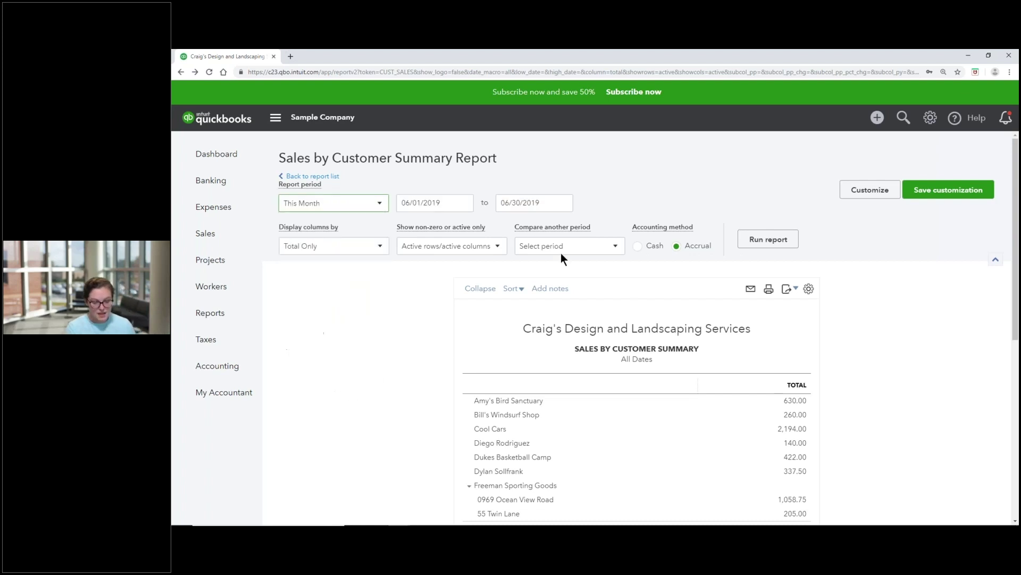
click(769, 240)
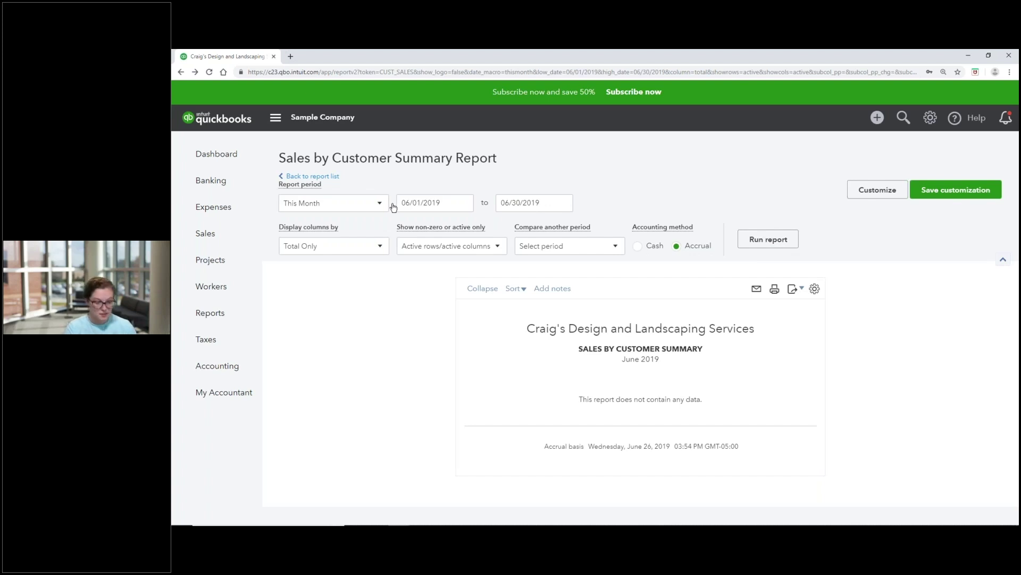
Set the report period to Last Month, run the Sales by Customer Summary report and look over the customer totals
click(374, 209)
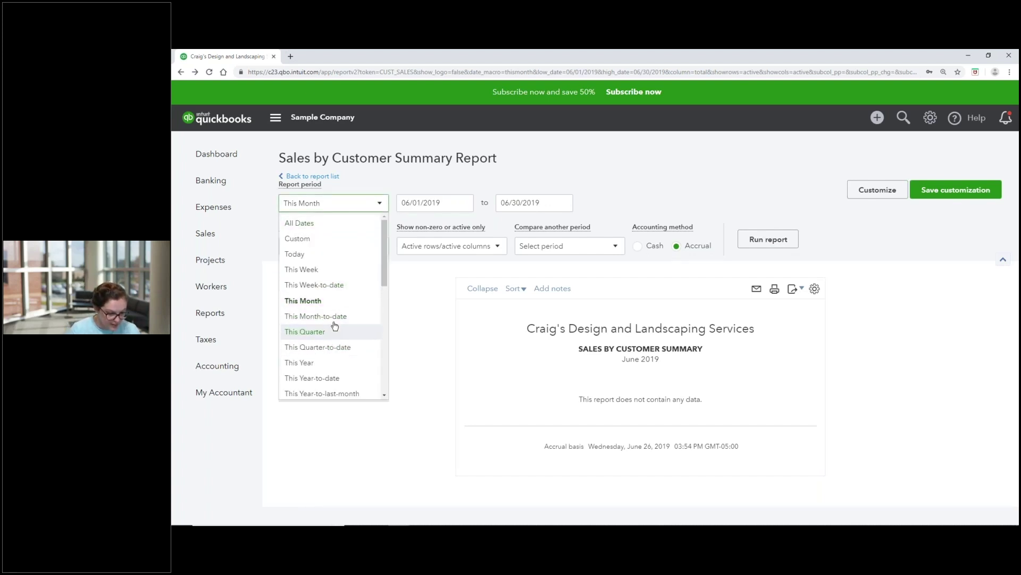
scroll(329, 341, down, 3)
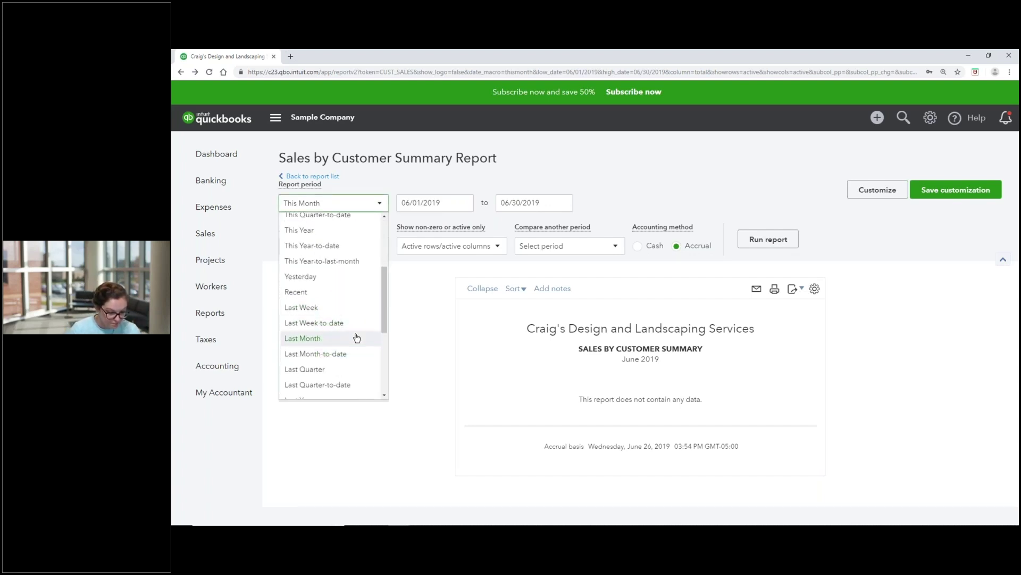
click(328, 338)
click(782, 237)
scroll(858, 335, down, 3)
scroll(794, 411, up, 3)
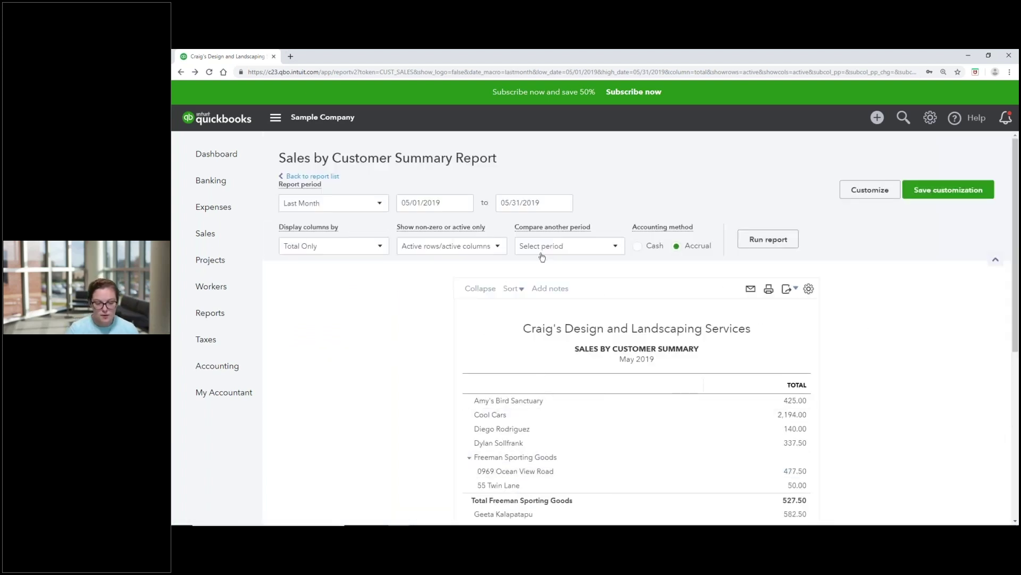
Compare the report with the previous period, including $ change and % change, and run it
click(613, 248)
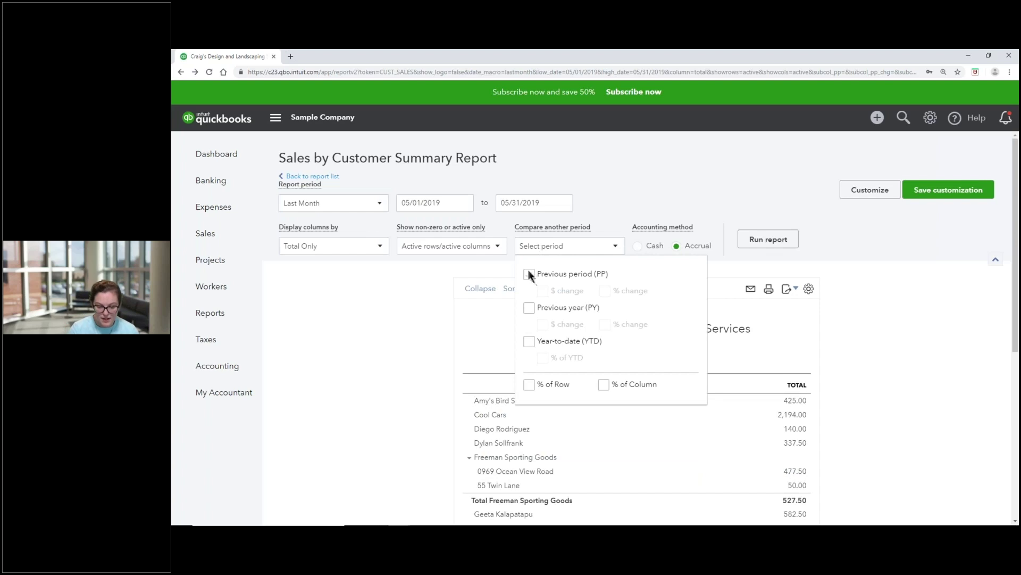
click(529, 274)
click(605, 290)
click(758, 240)
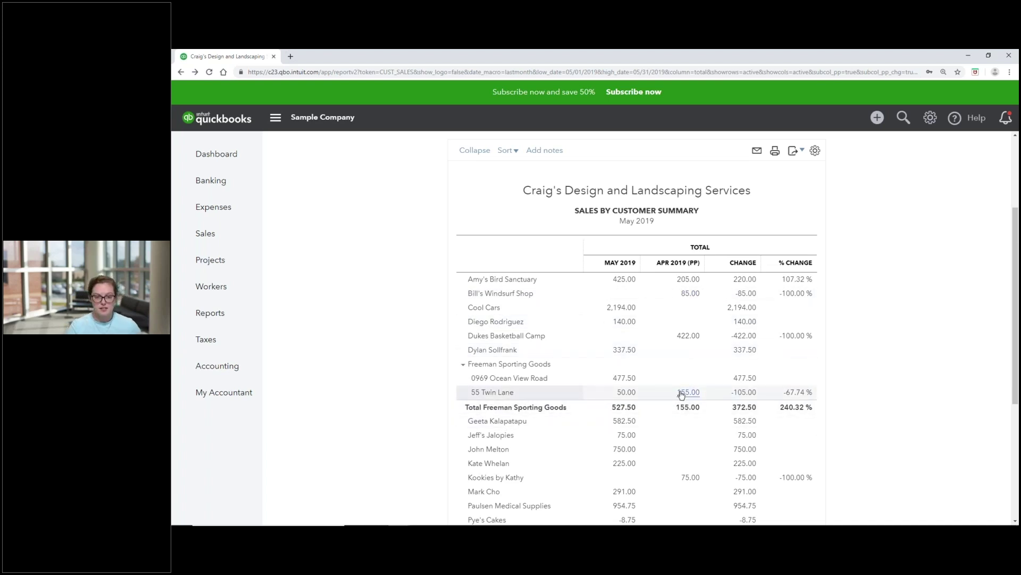
Replace the previous-period comparison with the previous year, including $ change and % change, and rerun the report
scroll(612, 378, up, 3)
click(604, 247)
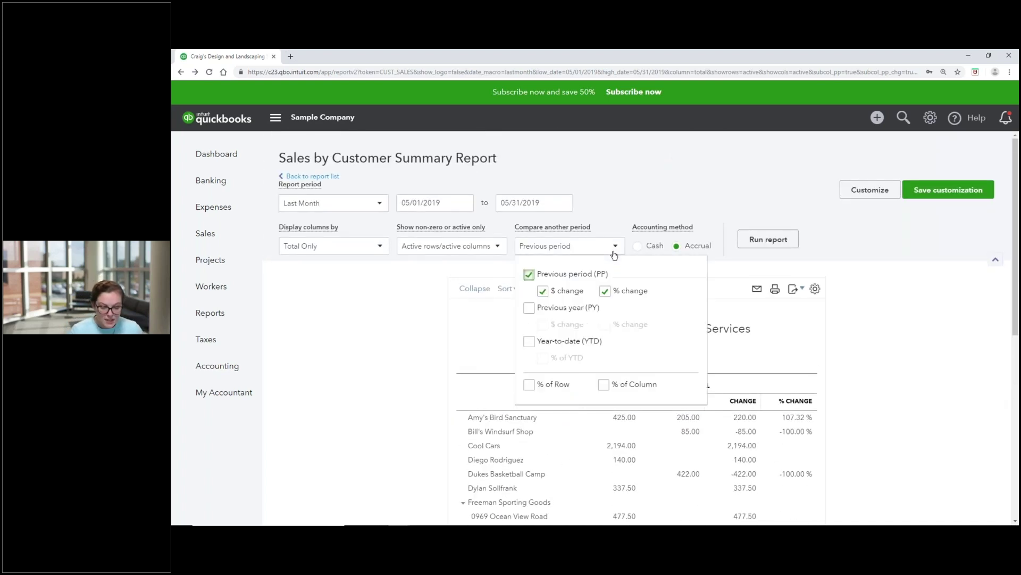
click(529, 274)
click(529, 308)
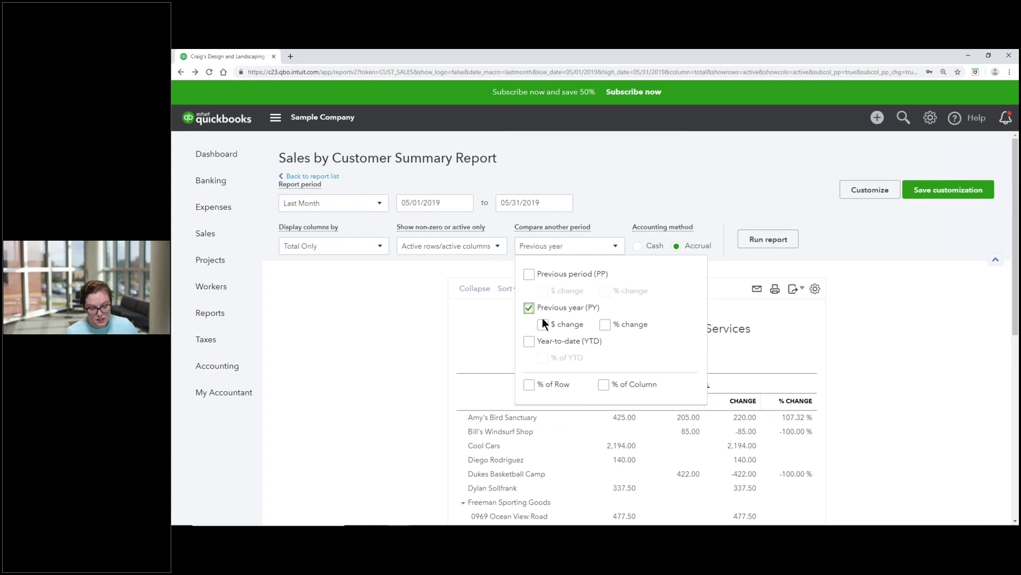
click(605, 324)
click(767, 242)
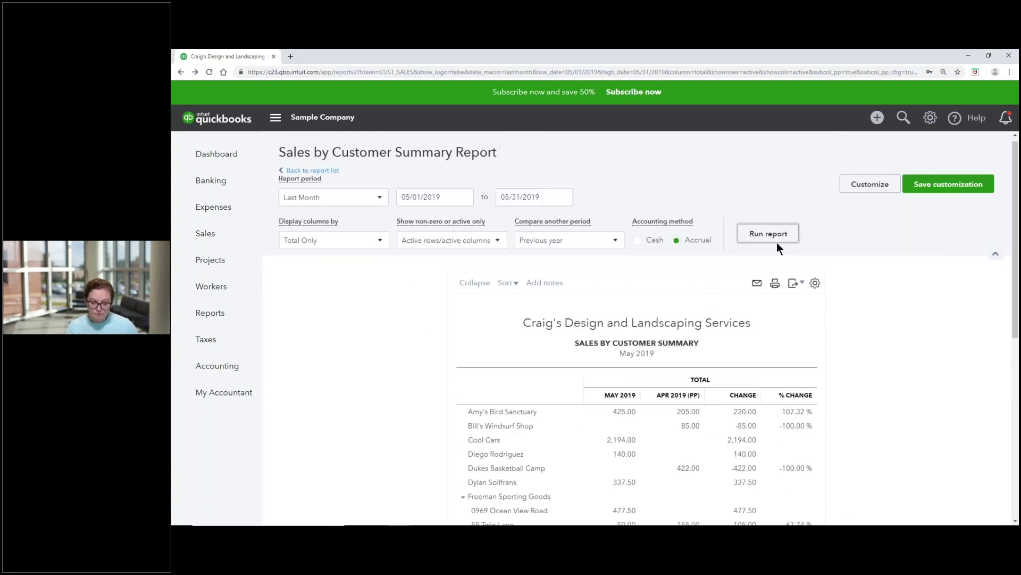
click(781, 239)
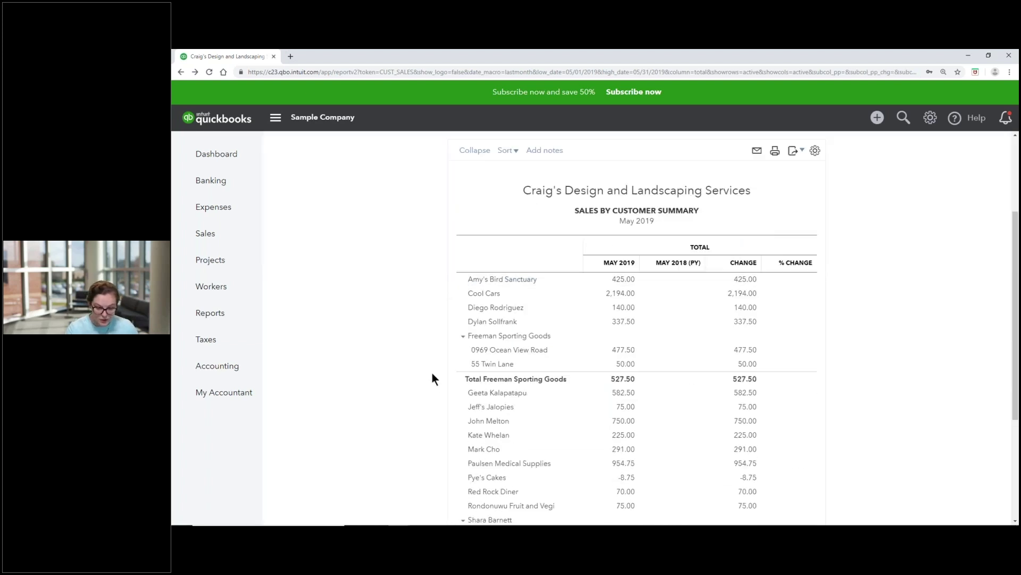
scroll(432, 378, up, 1)
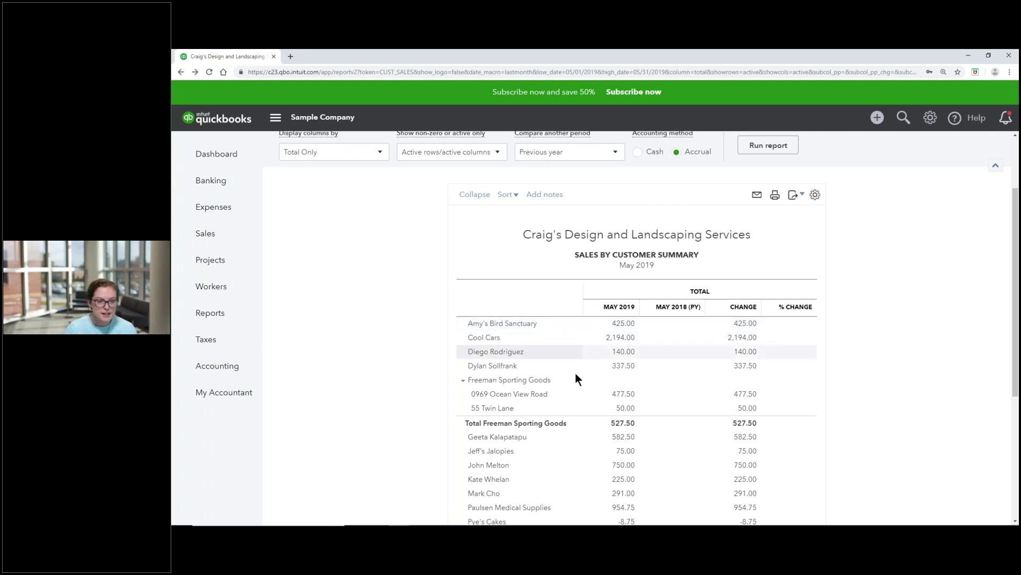
Switch the comparison from previous year to year-to-date with % of YTD and rerun the report
scroll(612, 253, up, 2)
click(612, 250)
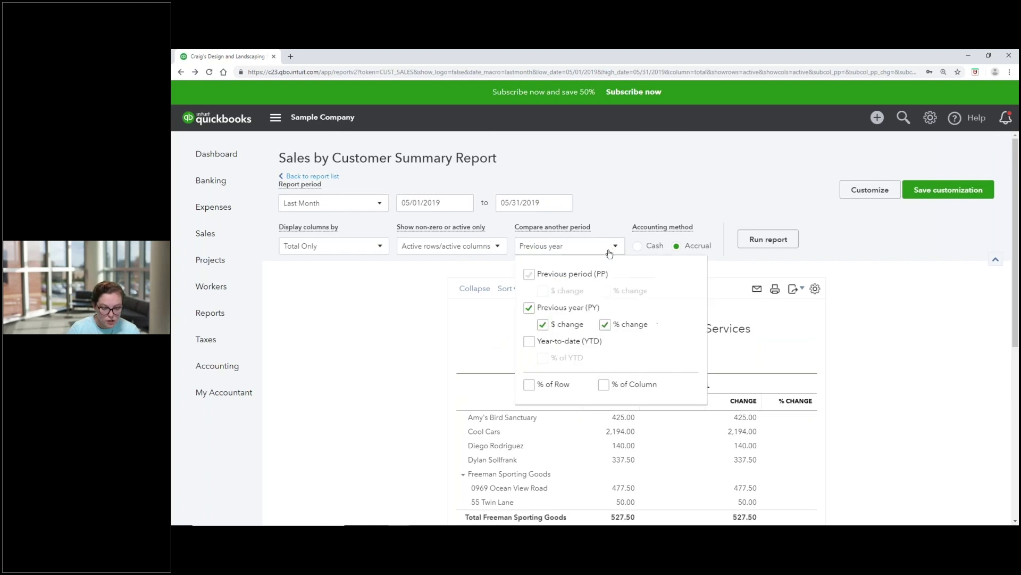
click(529, 307)
click(530, 339)
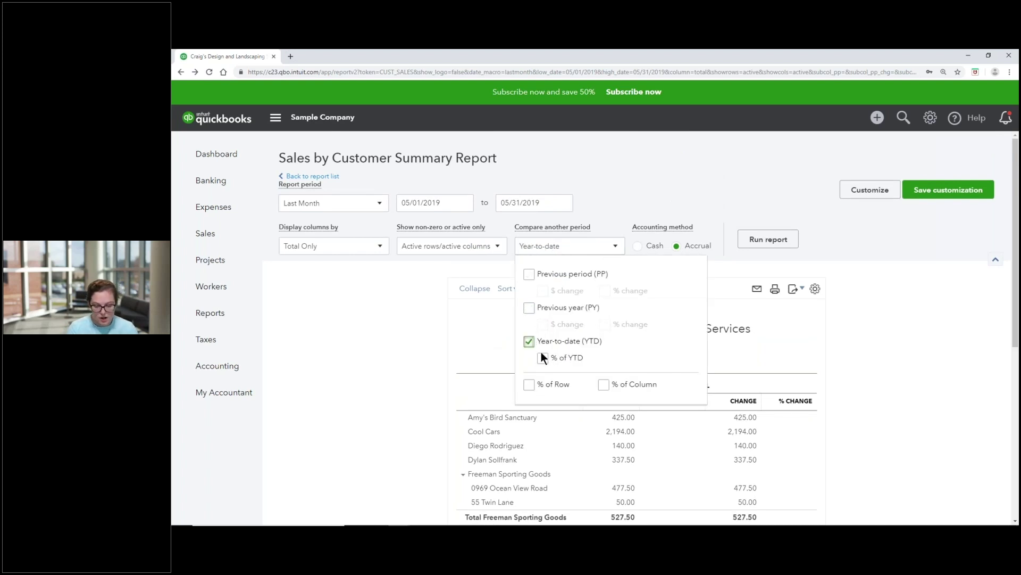
scroll(766, 255, down, 3)
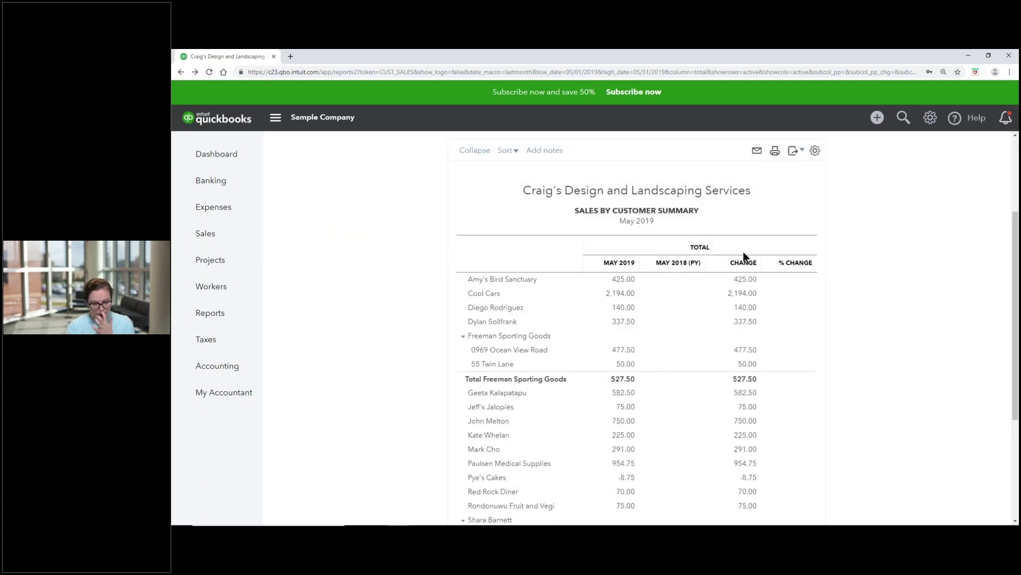
scroll(777, 213, up, 3)
click(772, 232)
scroll(768, 249, down, 3)
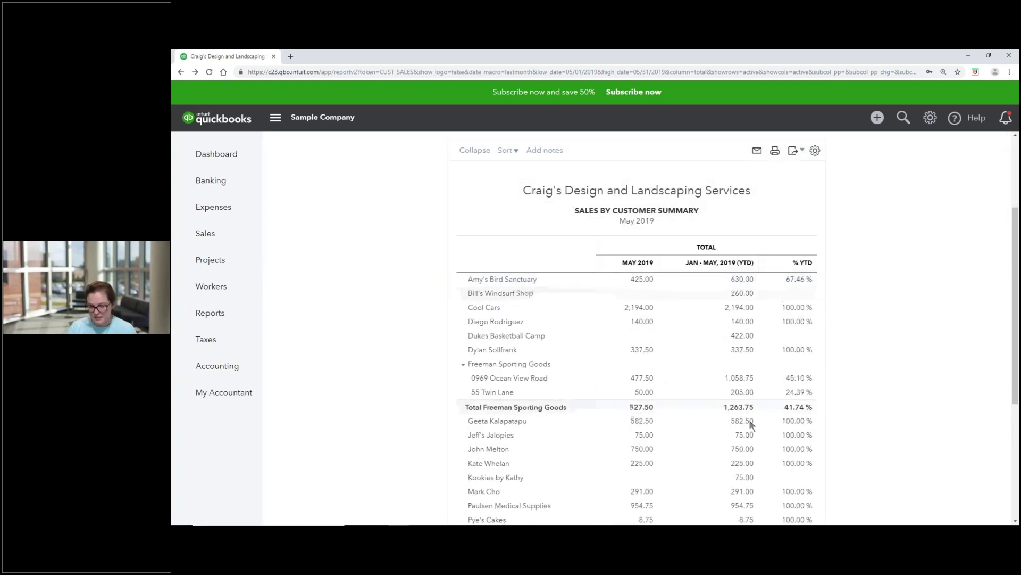
Remove the year-to-date comparison and rerun the report without any comparison period
scroll(506, 277, up, 3)
click(554, 246)
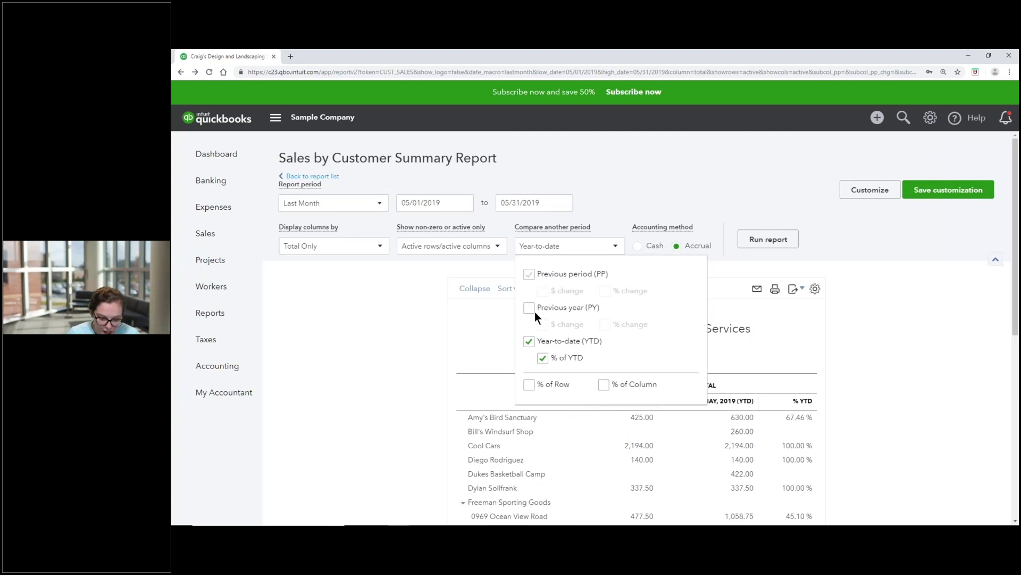
click(529, 341)
scroll(877, 200, down, 3)
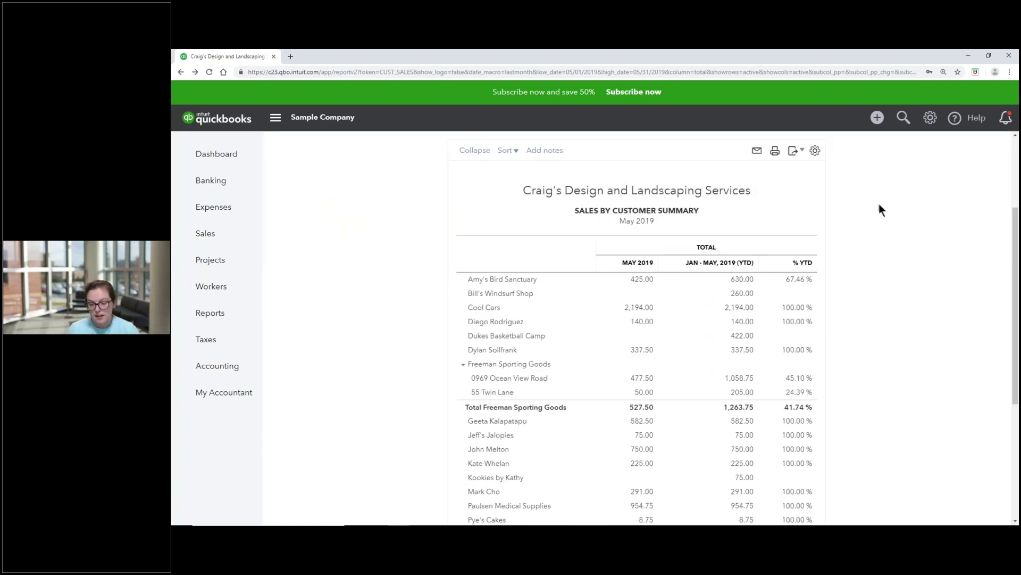
scroll(868, 314, up, 3)
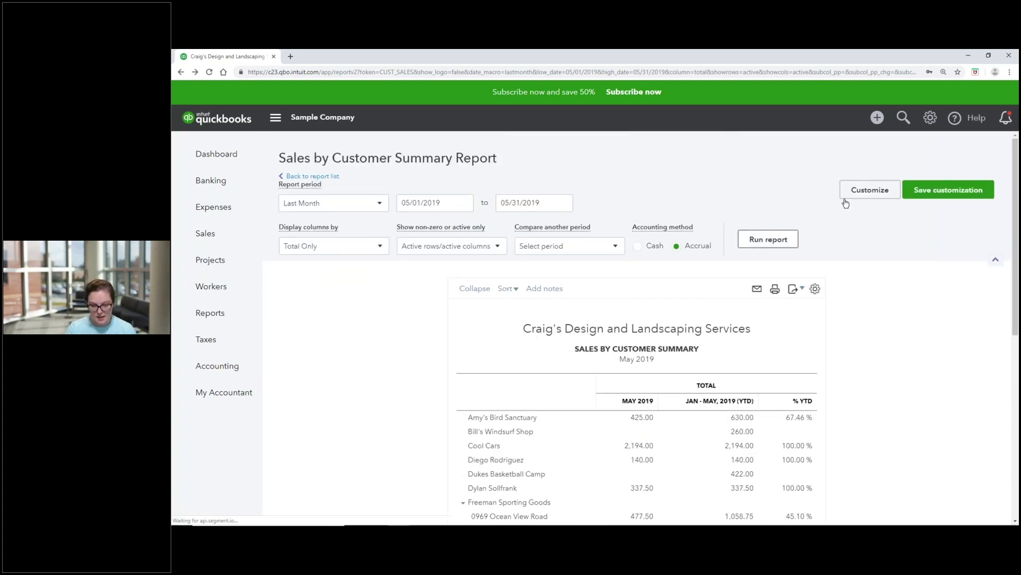
scroll(863, 223, down, 3)
scroll(860, 225, up, 3)
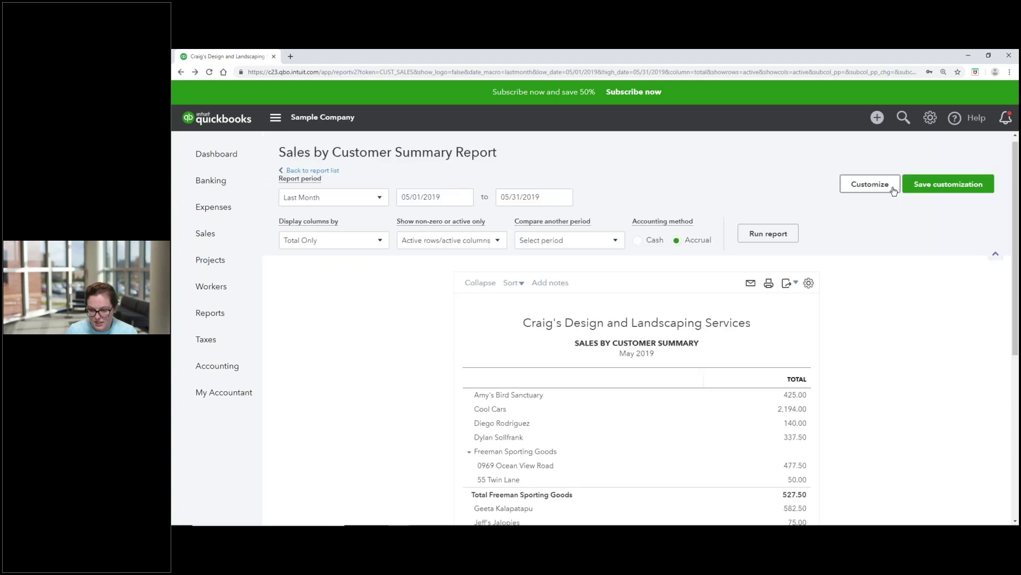
Customize the report with a customer filter for Amy's Bird Sanctuary and run it
click(883, 183)
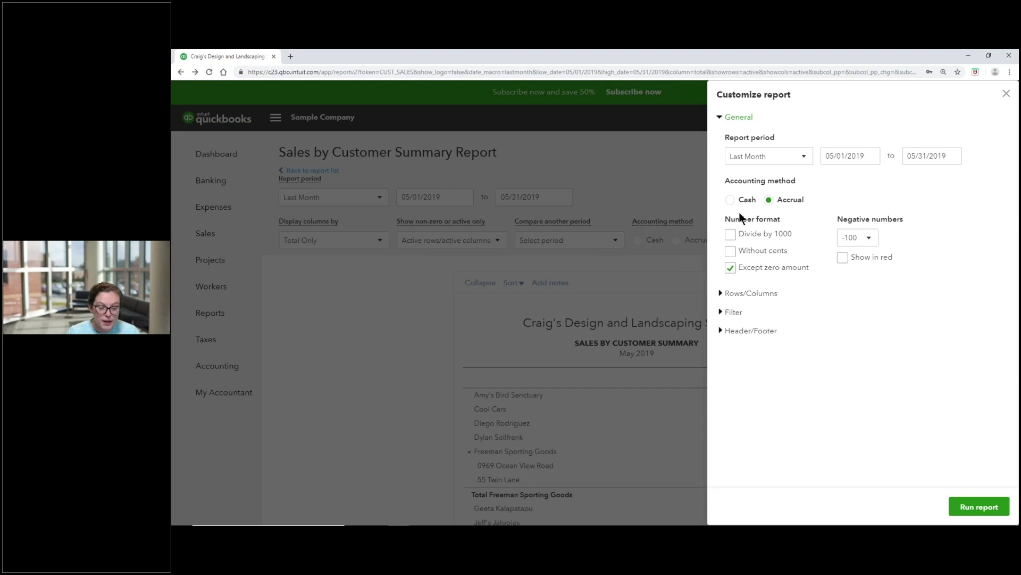
click(736, 314)
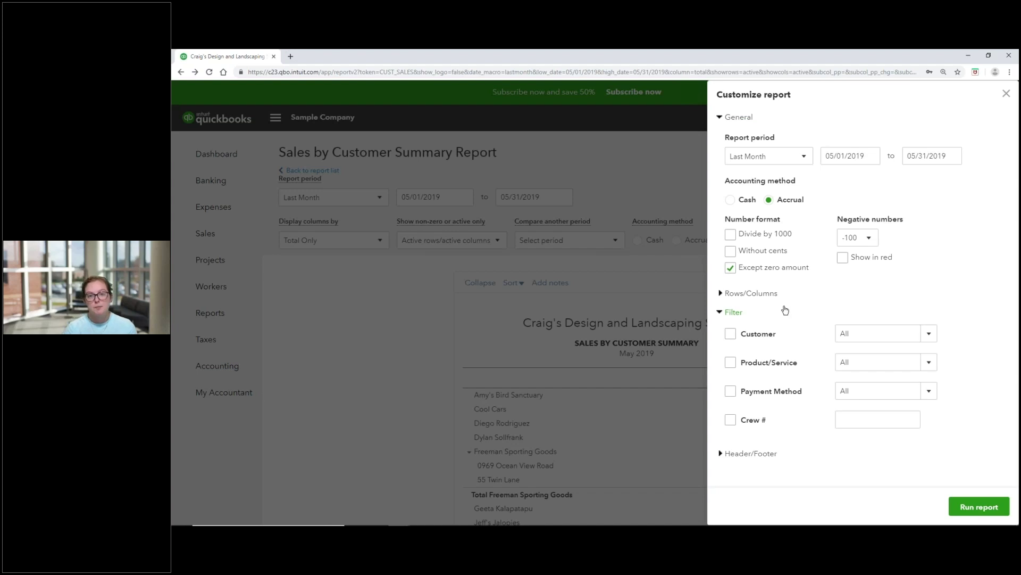
click(731, 333)
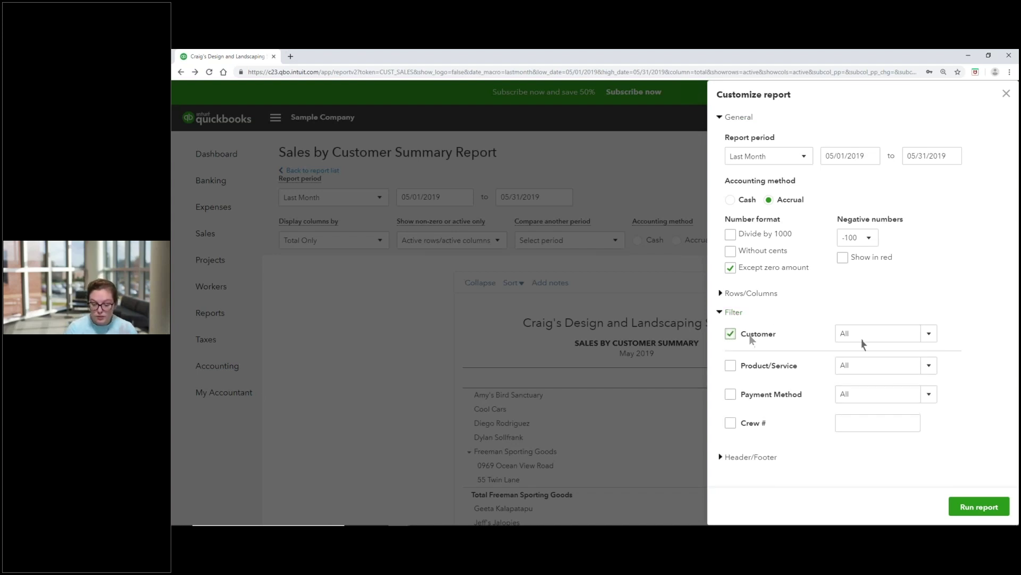
click(920, 333)
click(801, 237)
click(977, 506)
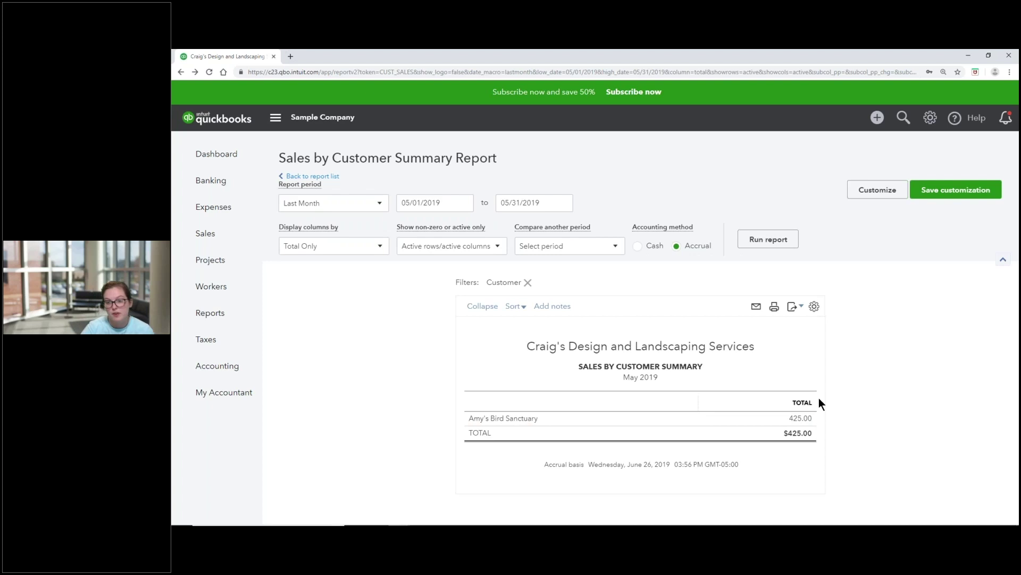
Replace the customer filter with a Product/Service filter in the report customization and rerun the report
click(877, 189)
click(730, 334)
click(731, 362)
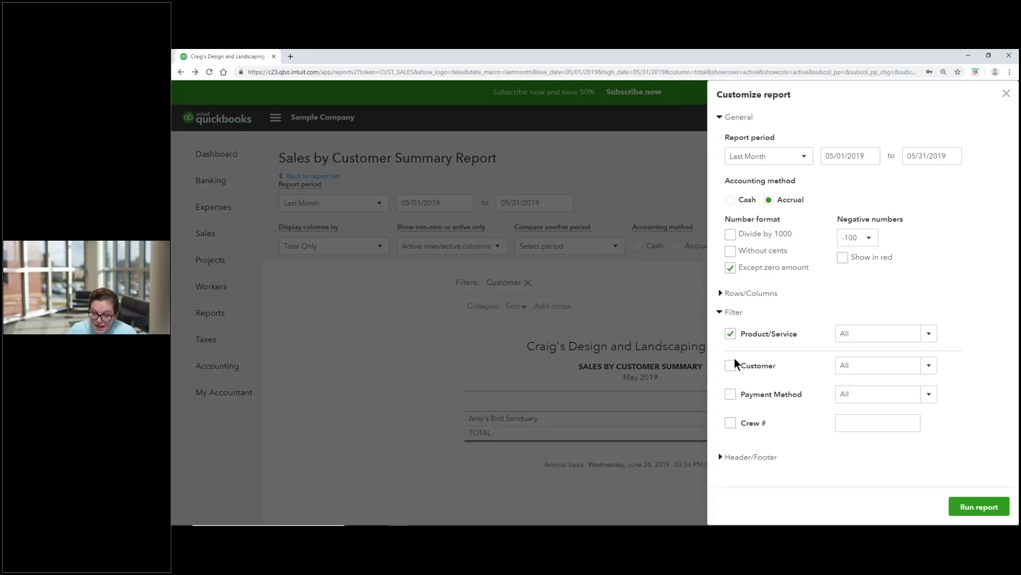
click(929, 333)
click(855, 236)
click(954, 511)
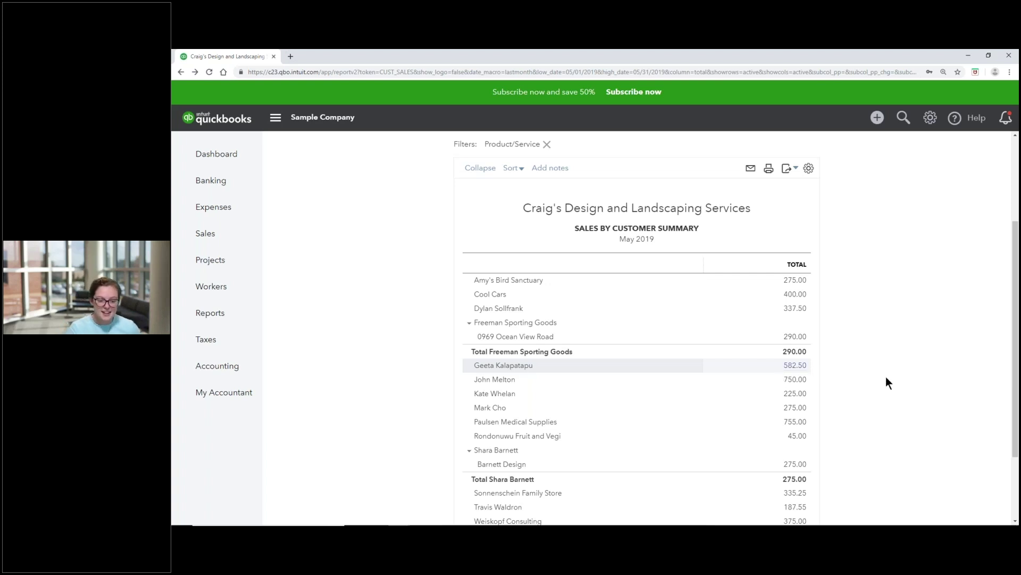
Save the customized report under the name Sales by Customer Summary, with no group and no sharing
click(661, 212)
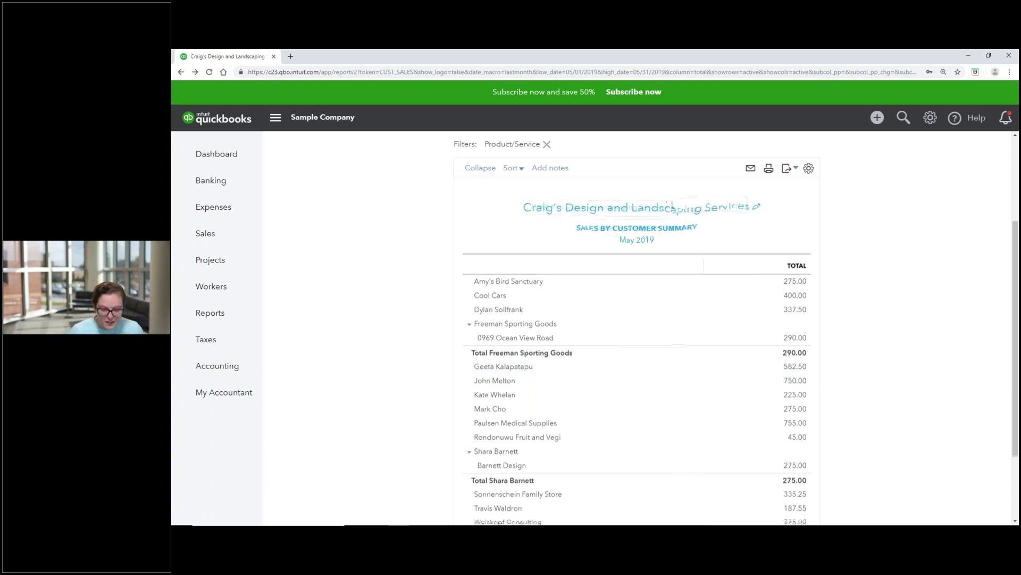
click(414, 203)
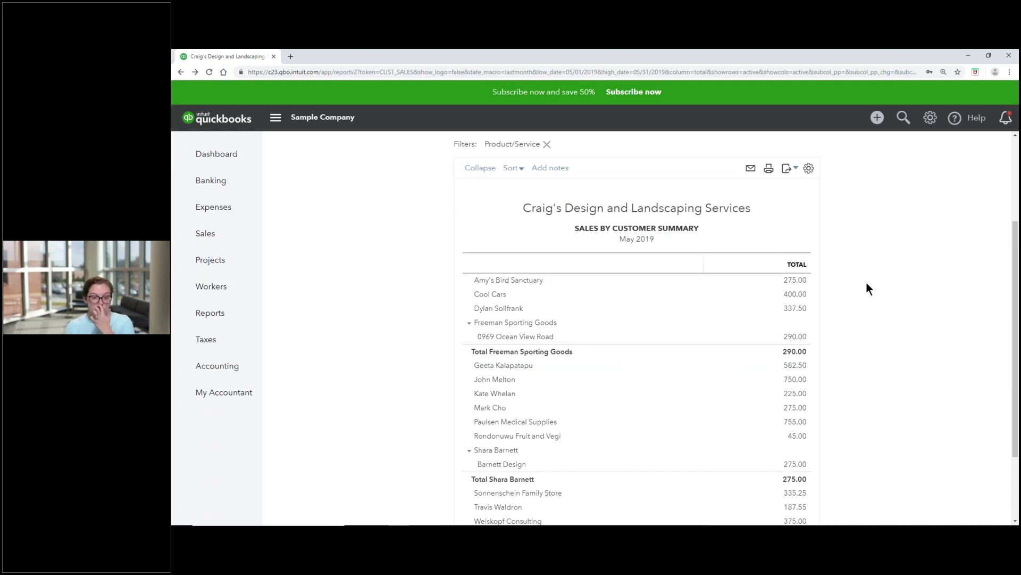
scroll(895, 255, up, 3)
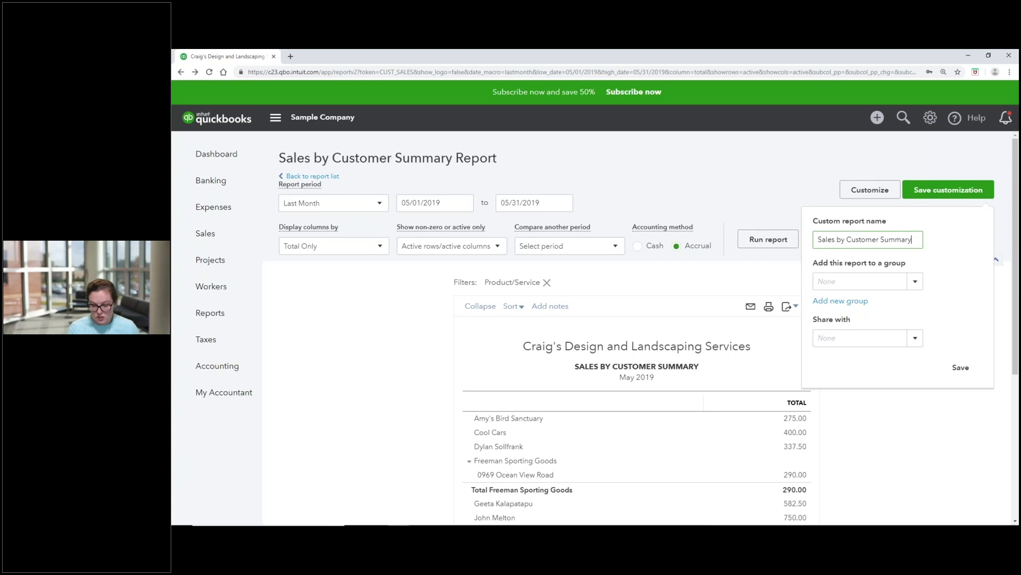
click(971, 374)
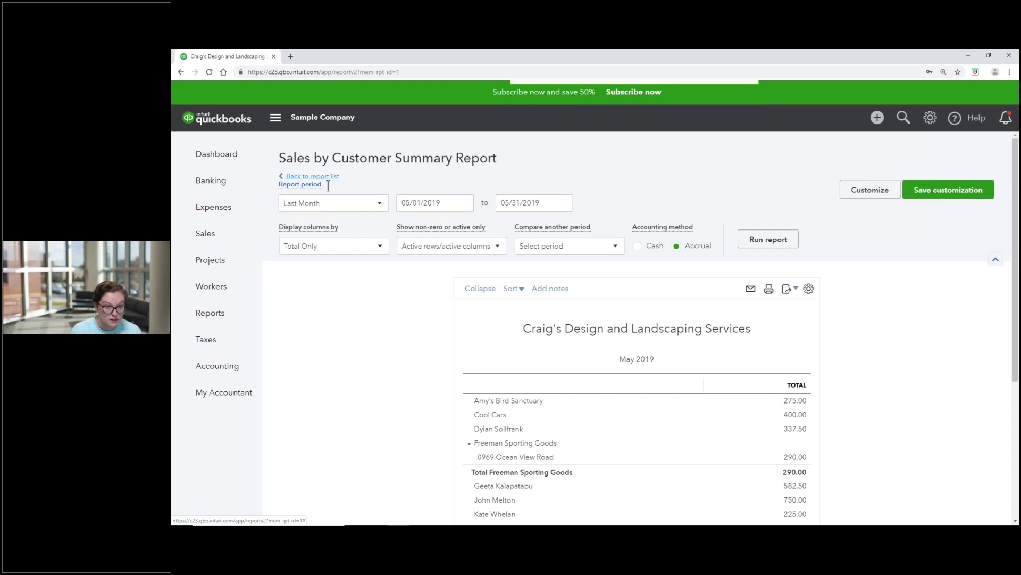
Return to the report list and open the saved Sales by Customer Summary custom report for editing
click(335, 177)
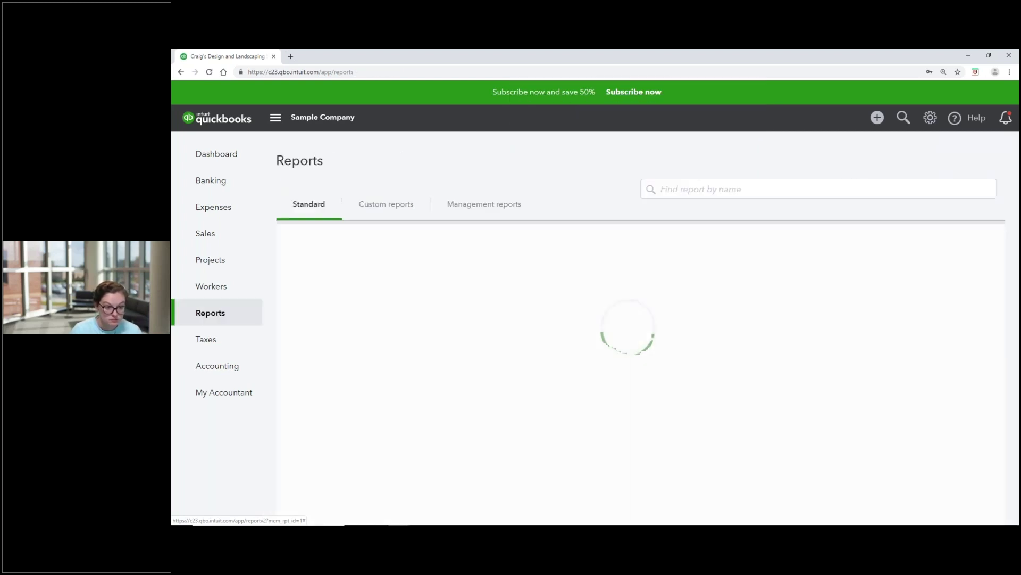
click(375, 214)
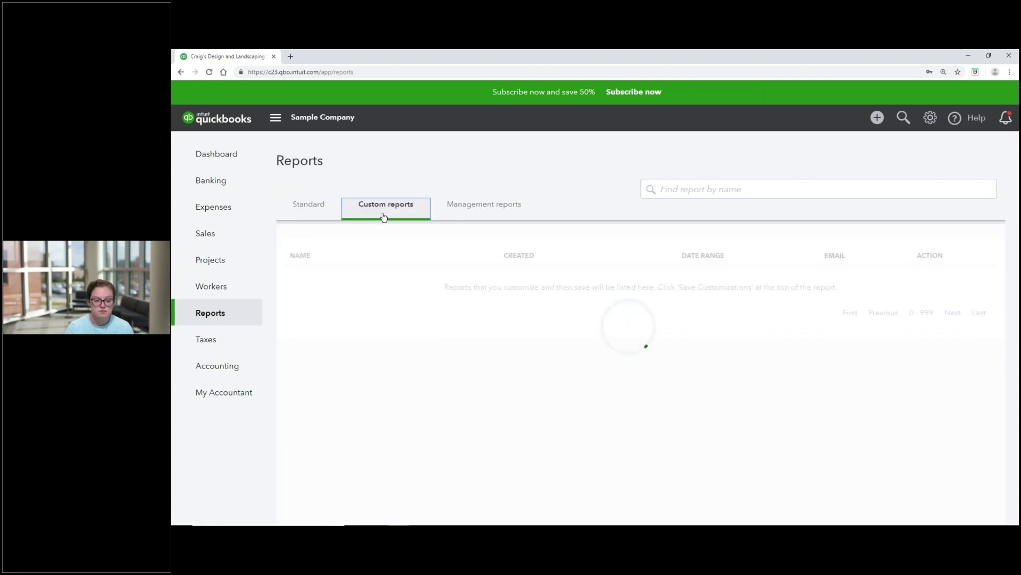
click(925, 280)
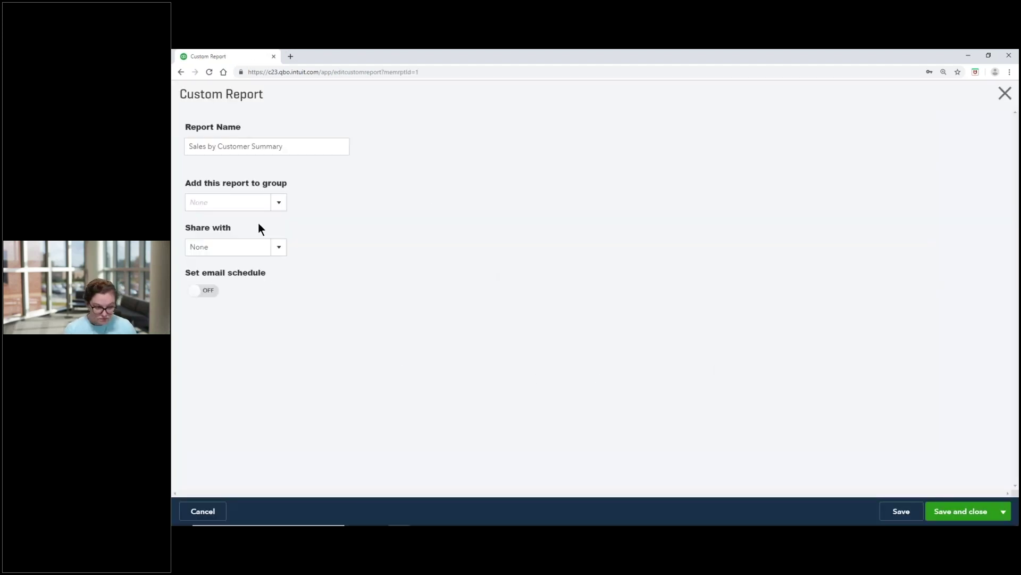
Turn on the custom report's email schedule, examine its recurrence and email fields, and close the editor without saving
click(210, 291)
scroll(388, 298, down, 1)
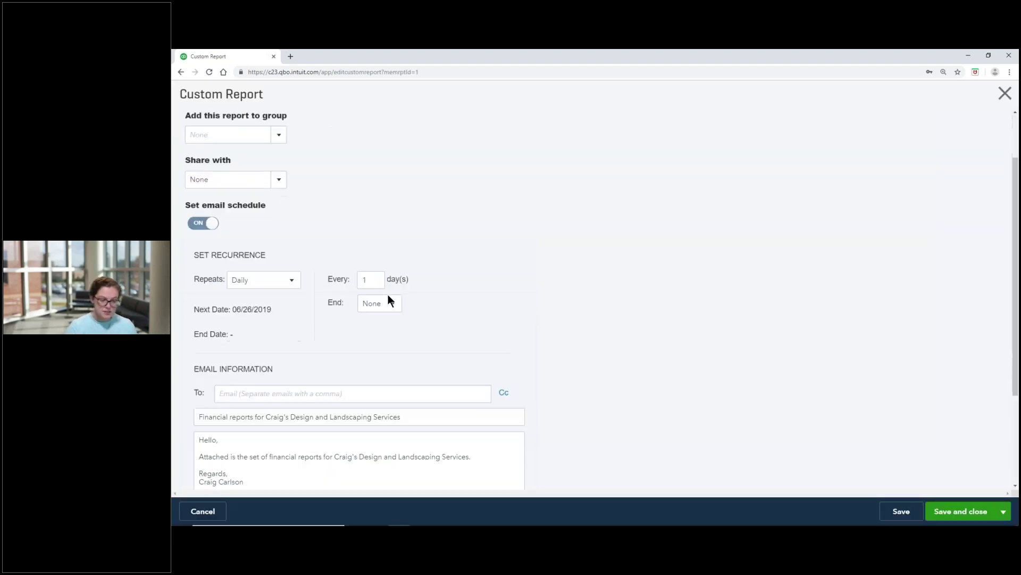
scroll(388, 298, down, 1)
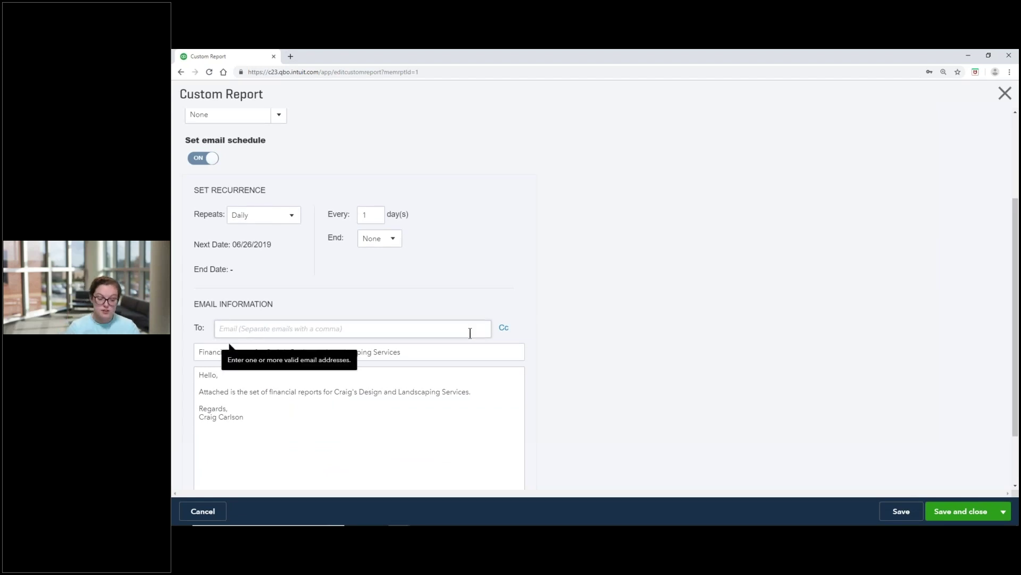
click(995, 105)
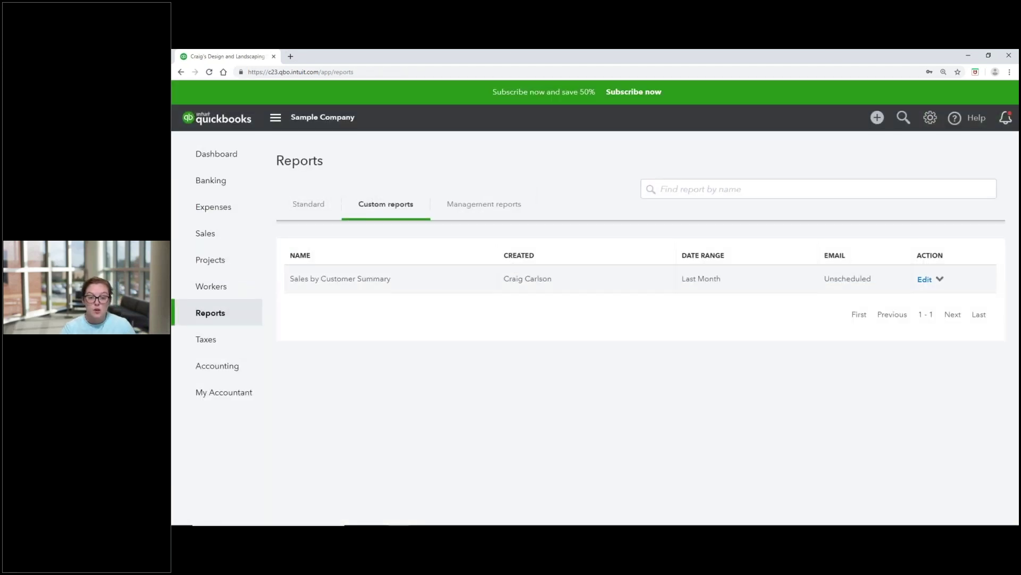